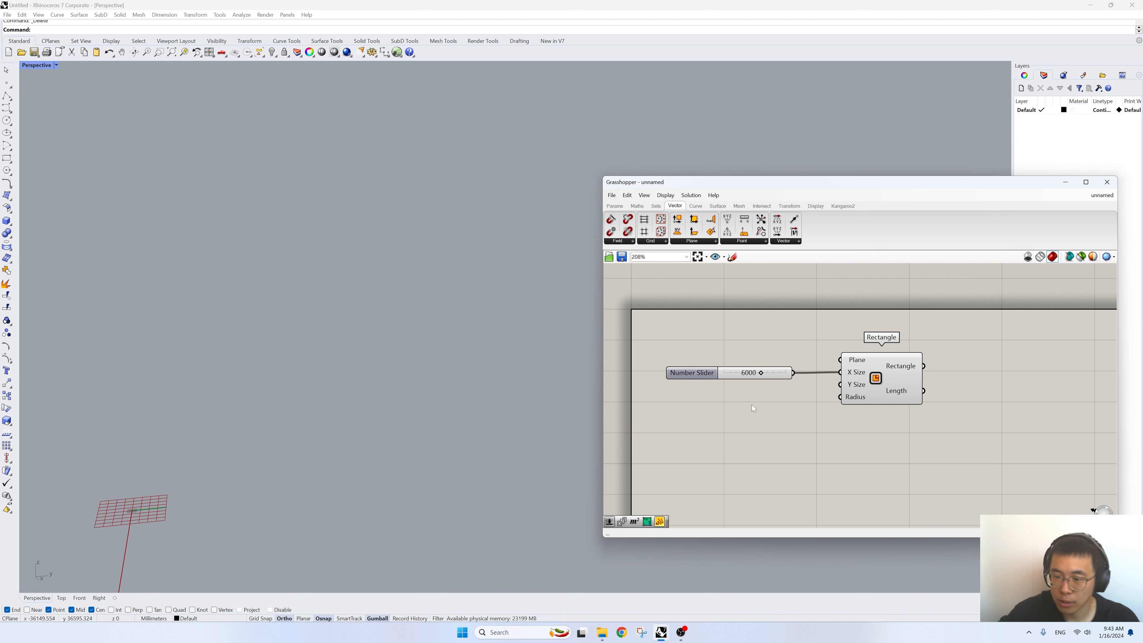
# - Add a number slider set to 20000 and connect it to the Rectangle's Y Size input
pyautogui.doubleClick(752, 405)
pyautogui.write('20')
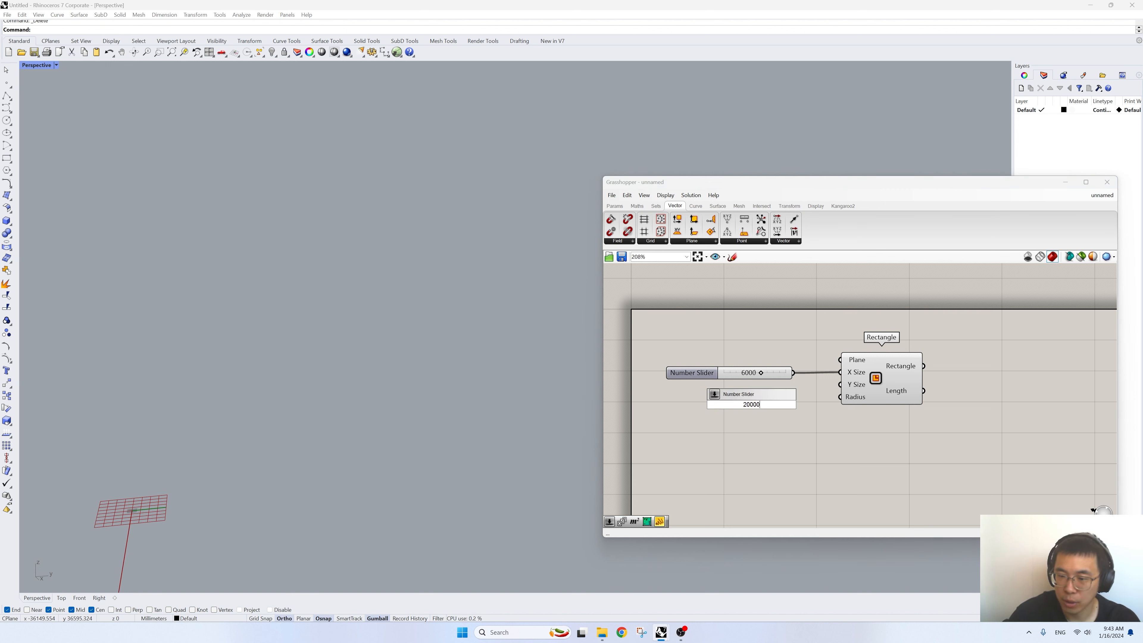
pyautogui.write('000')
pyautogui.press('Return')
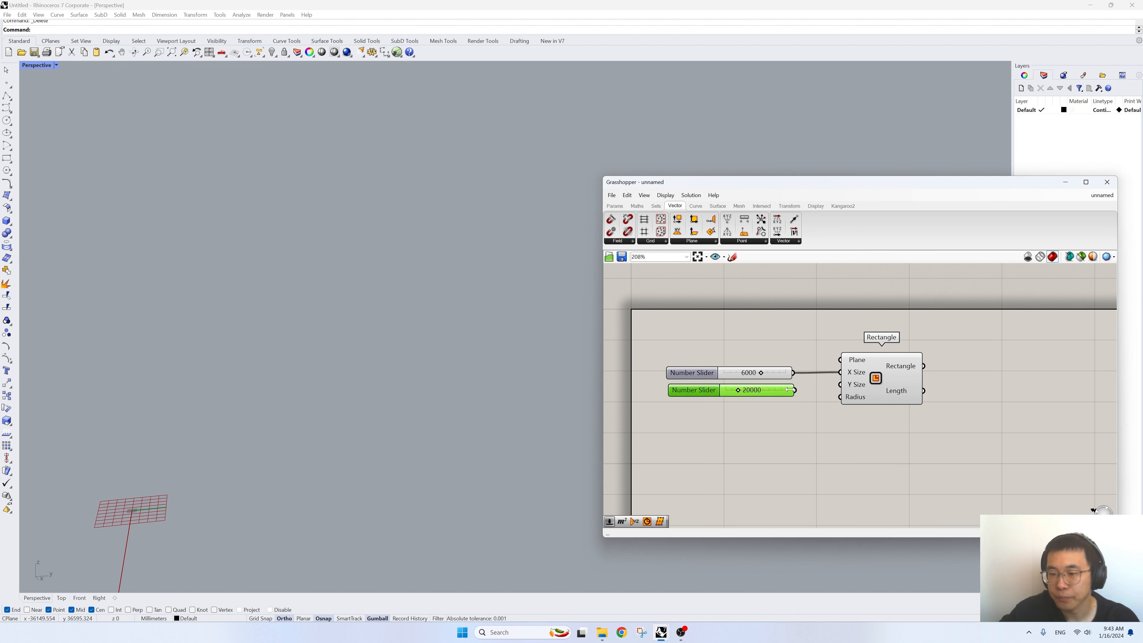
pyautogui.moveTo(796, 393); pyautogui.dragTo(840, 384)
pyautogui.moveTo(523, 362); pyautogui.dragTo(340, 466, button='right')
pyautogui.keyDown('shift'); pyautogui.moveTo(538, 361); pyautogui.dragTo(486, 360, button='right'); pyautogui.keyUp('shift')
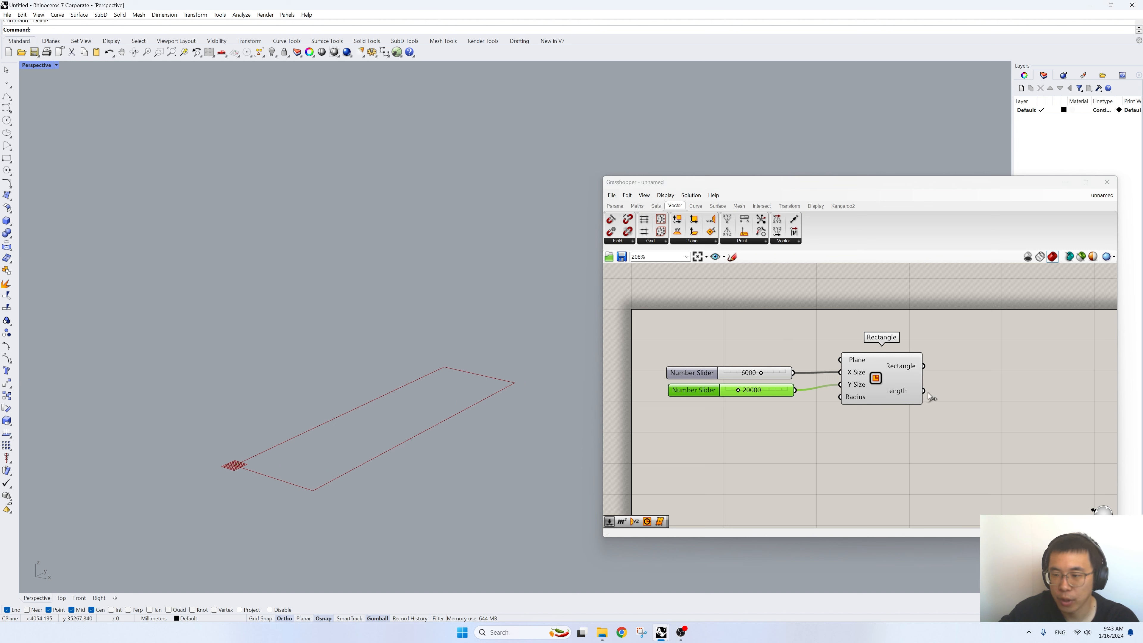
# - Add an Explode component after the Rectangle and feed the Rectangle output into its Curve input
pyautogui.scroll(1, 909, 368)
pyautogui.doubleClick(938, 382)
pyautogui.write('explode')
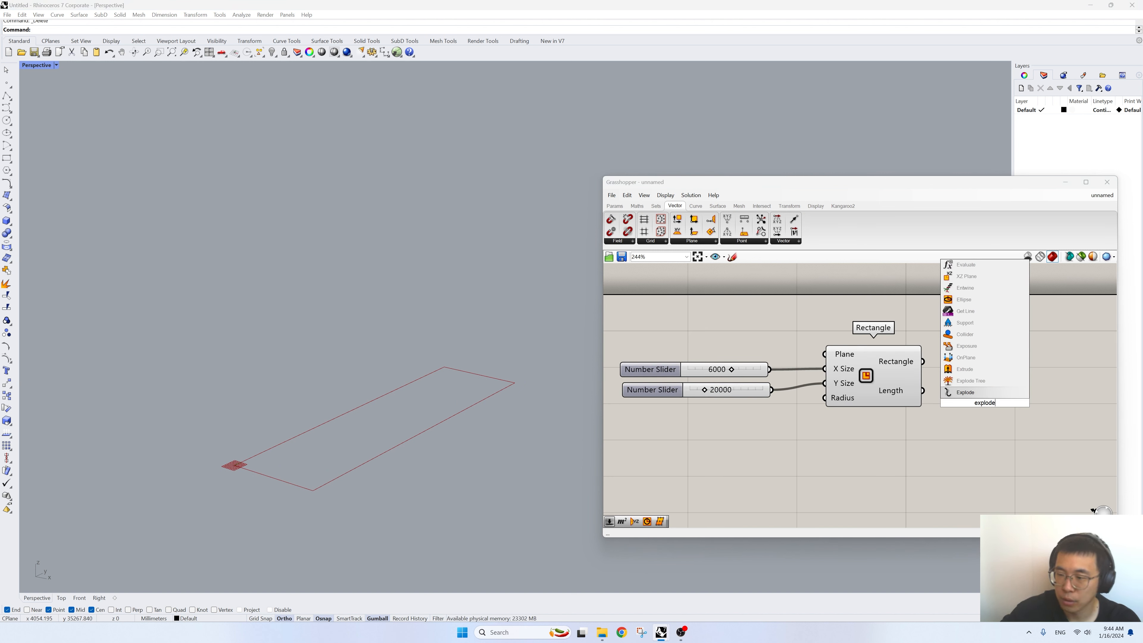
pyautogui.click(973, 395)
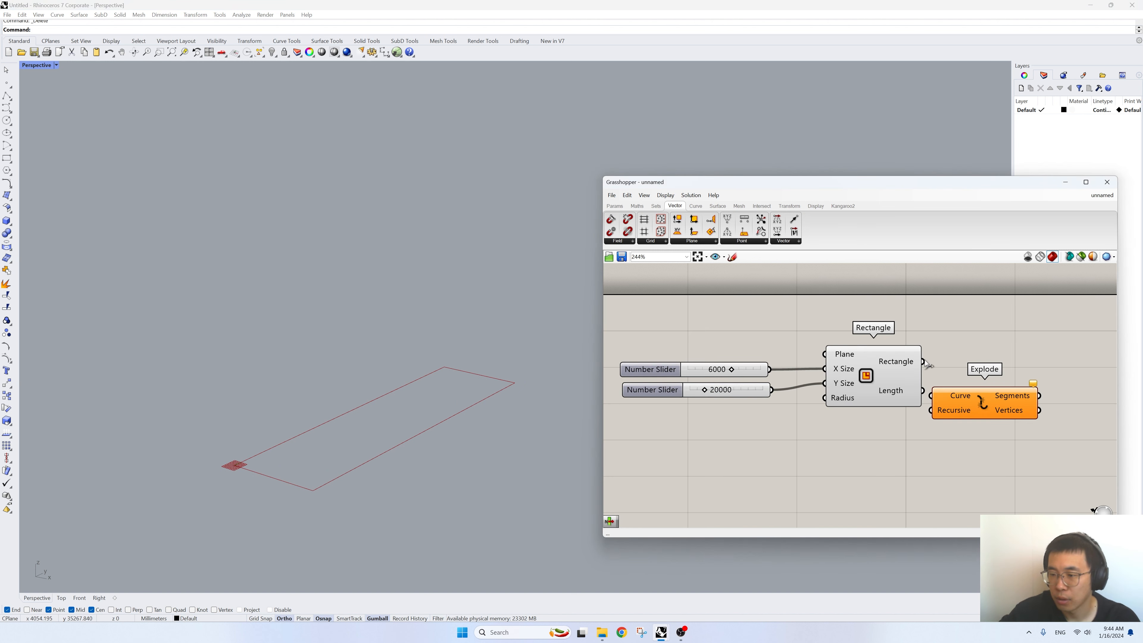
pyautogui.moveTo(924, 361); pyautogui.dragTo(935, 398)
pyautogui.moveTo(986, 405); pyautogui.dragTo(839, 440, button='right')
pyautogui.moveTo(838, 441); pyautogui.dragTo(894, 407)
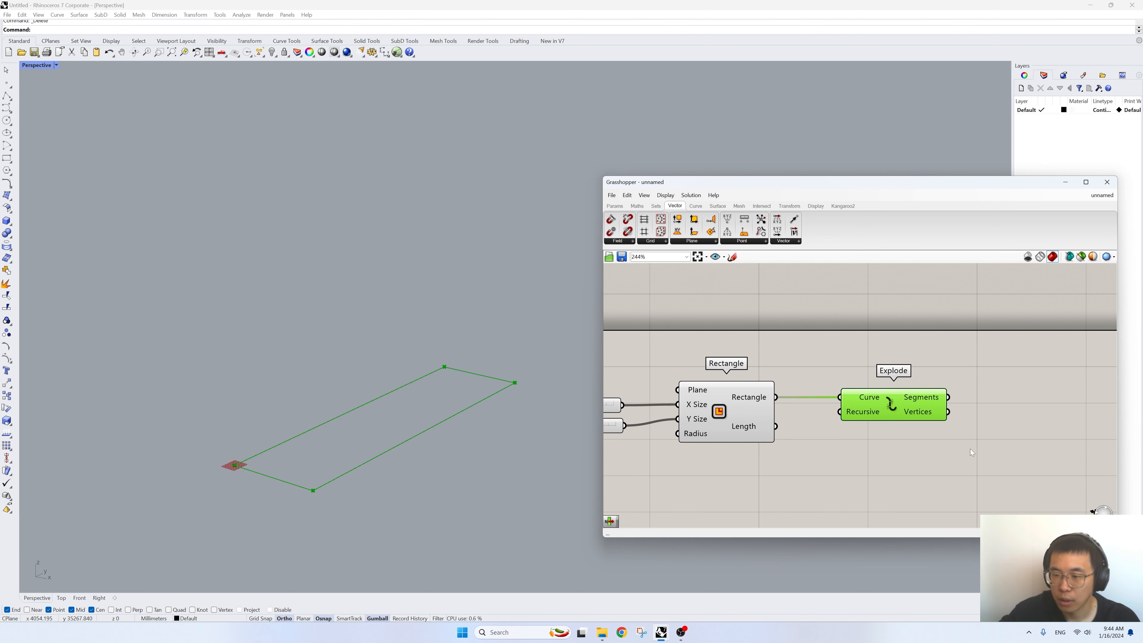
# - Add a List Item component fed by the Explode Segments output and set its Index to 1
pyautogui.doubleClick(970, 450)
pyautogui.write('list item')
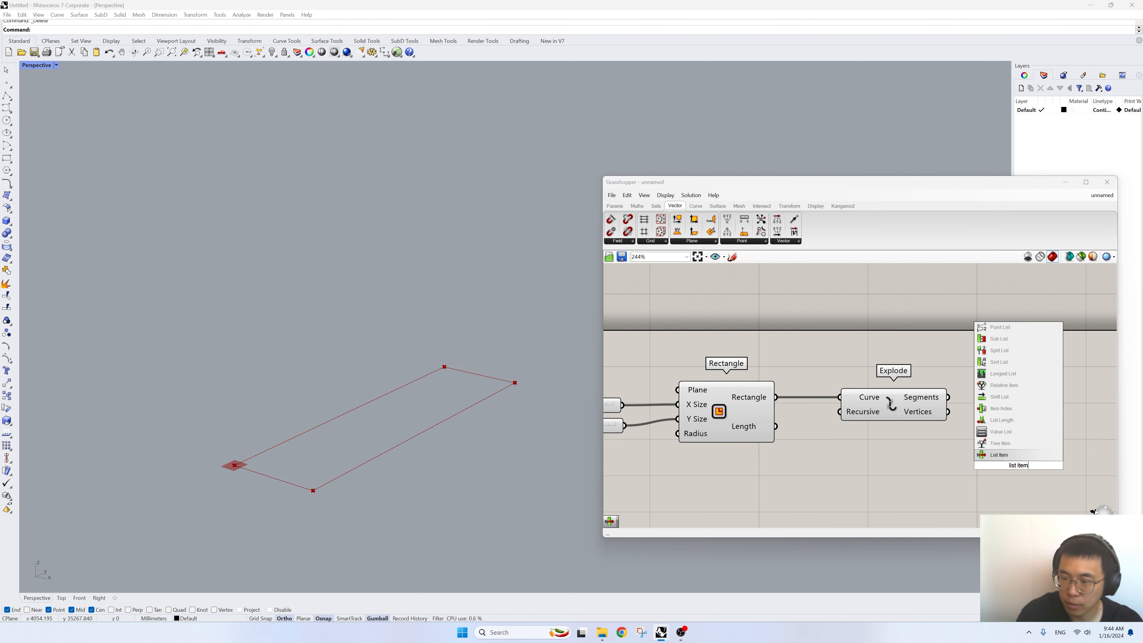
pyautogui.press('Return')
pyautogui.moveTo(948, 397); pyautogui.dragTo(1027, 441)
pyautogui.rightClick(1013, 452)
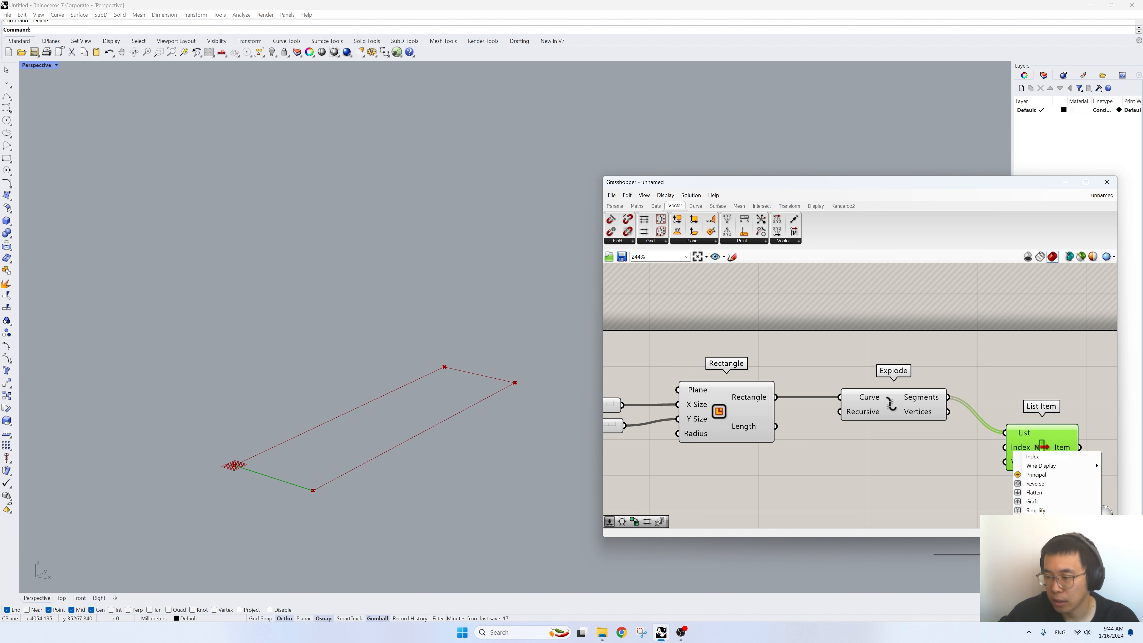
pyautogui.moveTo(1030, 533)
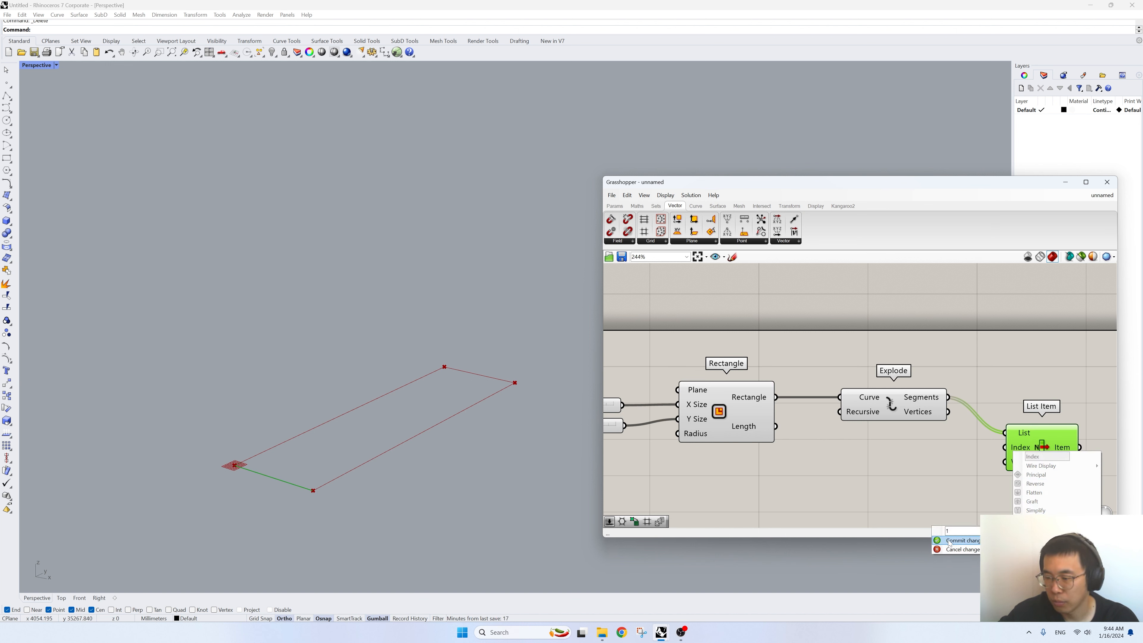
pyautogui.click(950, 542)
# - Add a Divide Curve component and connect the List Item output to its Curve input
pyautogui.moveTo(981, 473); pyautogui.dragTo(807, 439, button='right')
pyautogui.moveTo(858, 415); pyautogui.dragTo(864, 383)
pyautogui.moveTo(910, 381); pyautogui.dragTo(830, 383, button='right')
pyautogui.doubleClick(992, 440)
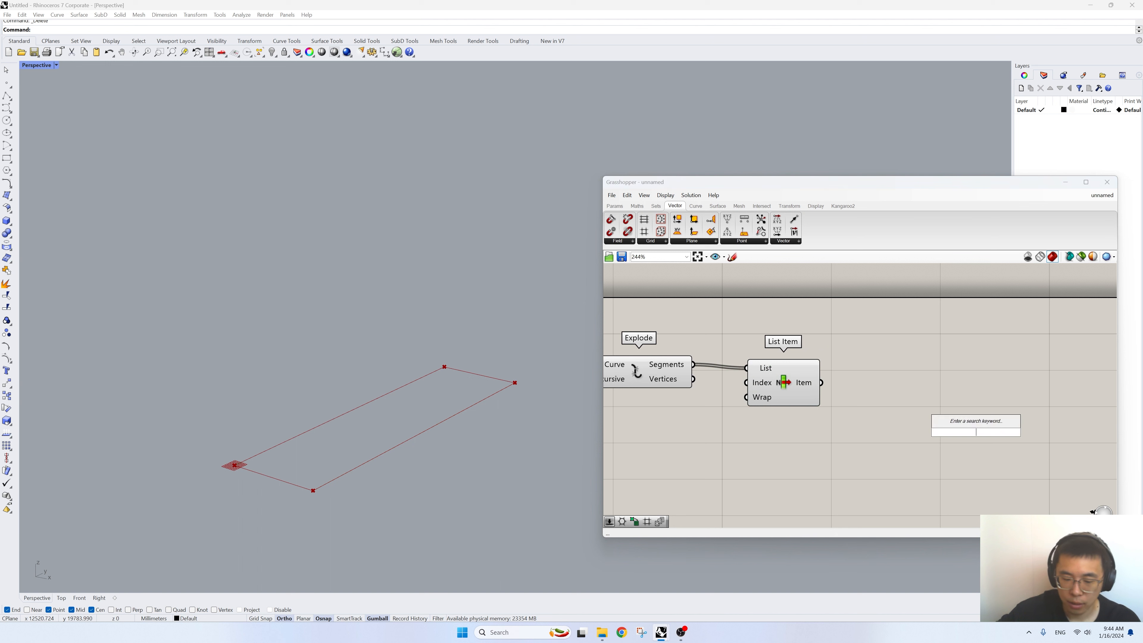
pyautogui.write('divide')
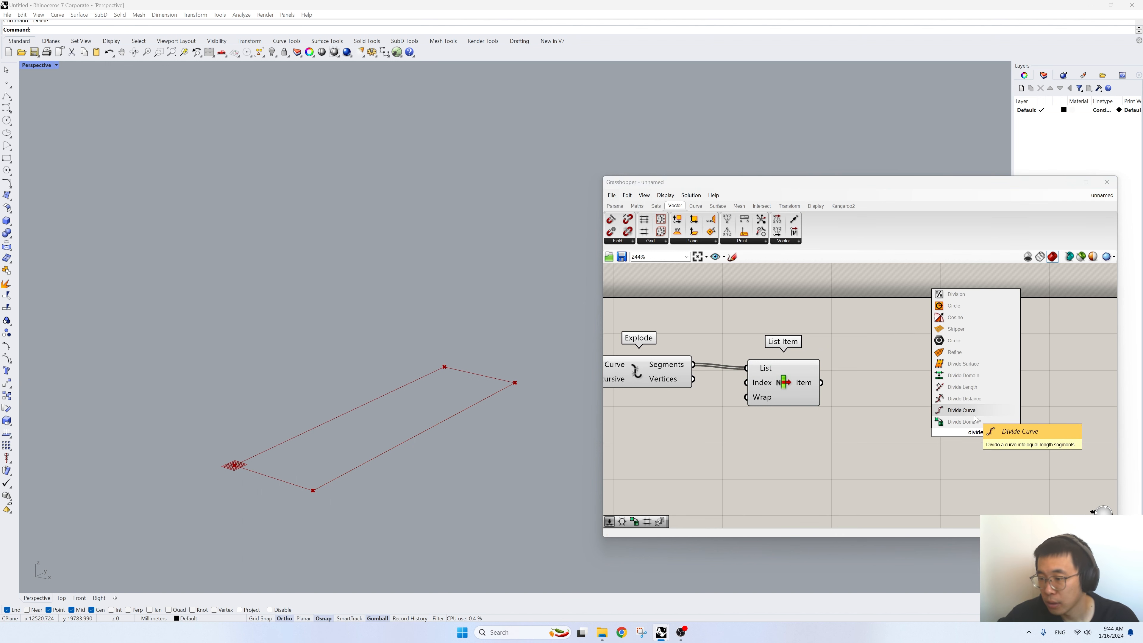
pyautogui.click(963, 411)
pyautogui.moveTo(822, 382); pyautogui.dragTo(930, 420)
# - Add a number slider set to 80 and connect it to the Divide Curve Count input
pyautogui.doubleClick(827, 443)
pyautogui.write('80')
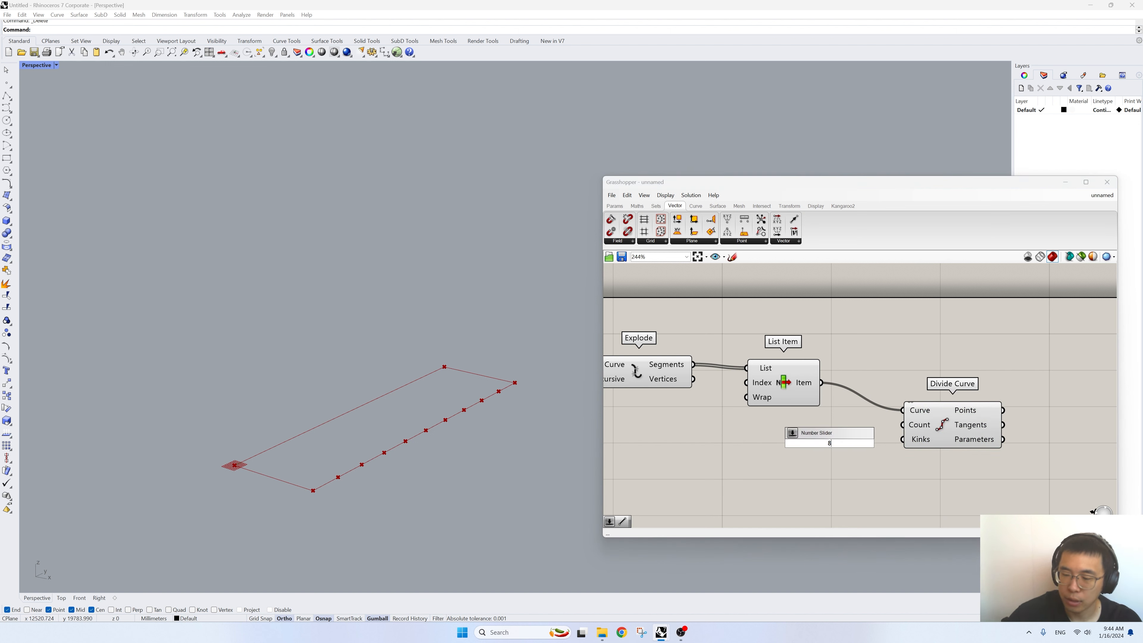
pyautogui.press('Return')
pyautogui.moveTo(827, 445); pyautogui.dragTo(786, 440)
pyautogui.moveTo(864, 439); pyautogui.dragTo(938, 418)
pyautogui.moveTo(461, 462); pyautogui.dragTo(368, 494, button='right')
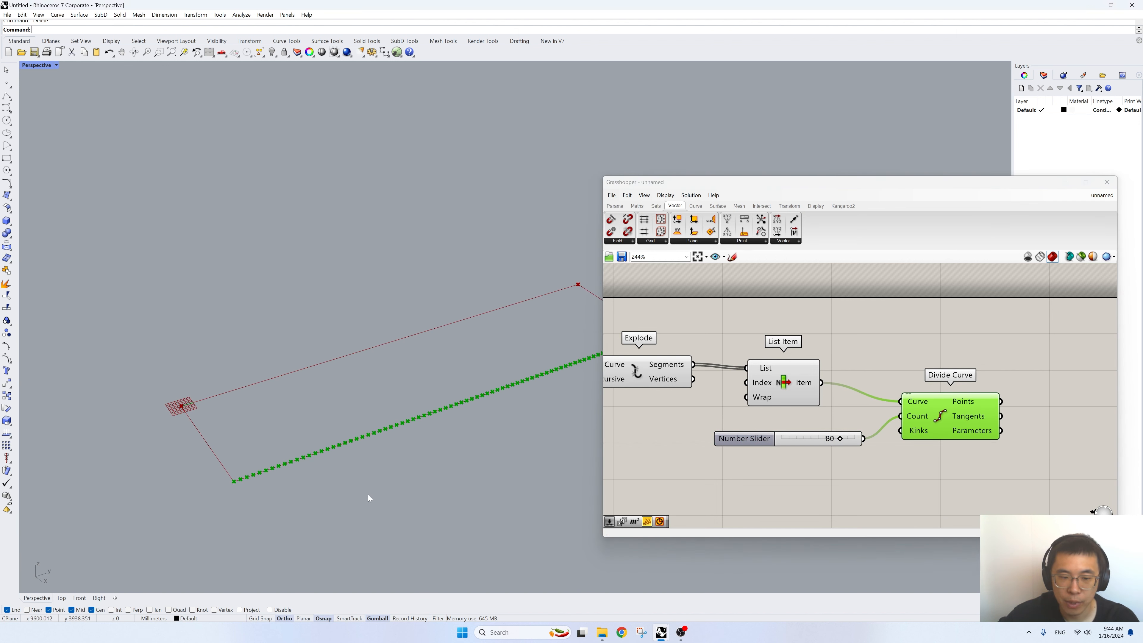
pyautogui.scroll(-4, 191, 502)
pyautogui.scroll(2, 353, 439)
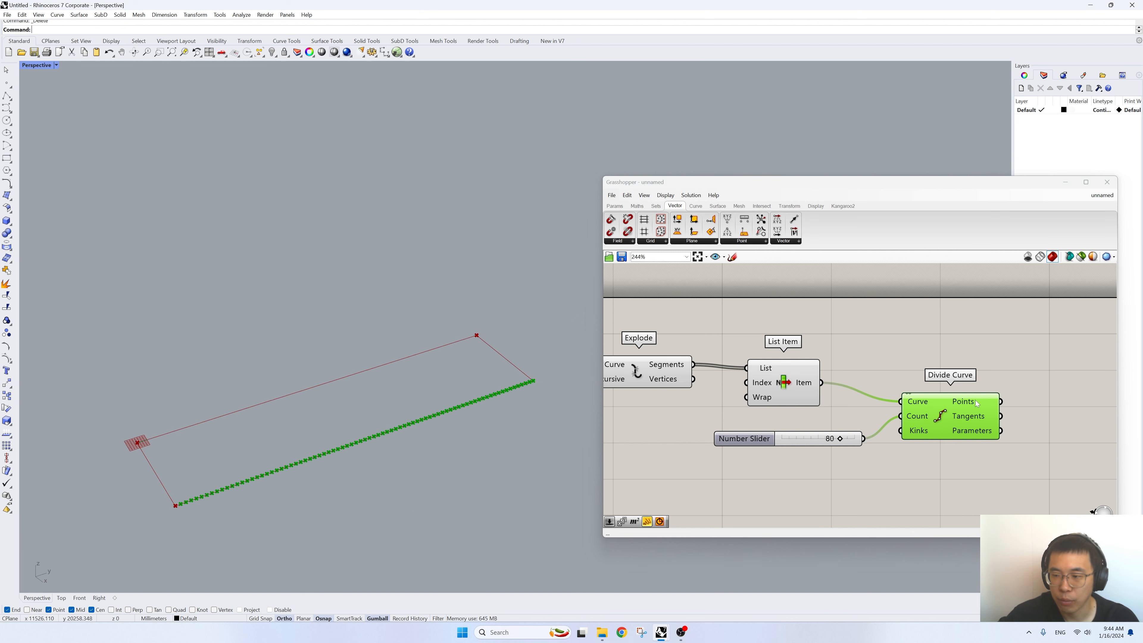
# - Add a Move component and connect the Divide Curve Points output to its Geometry input
pyautogui.moveTo(975, 399); pyautogui.dragTo(883, 384, button='right')
pyautogui.doubleClick(1000, 431)
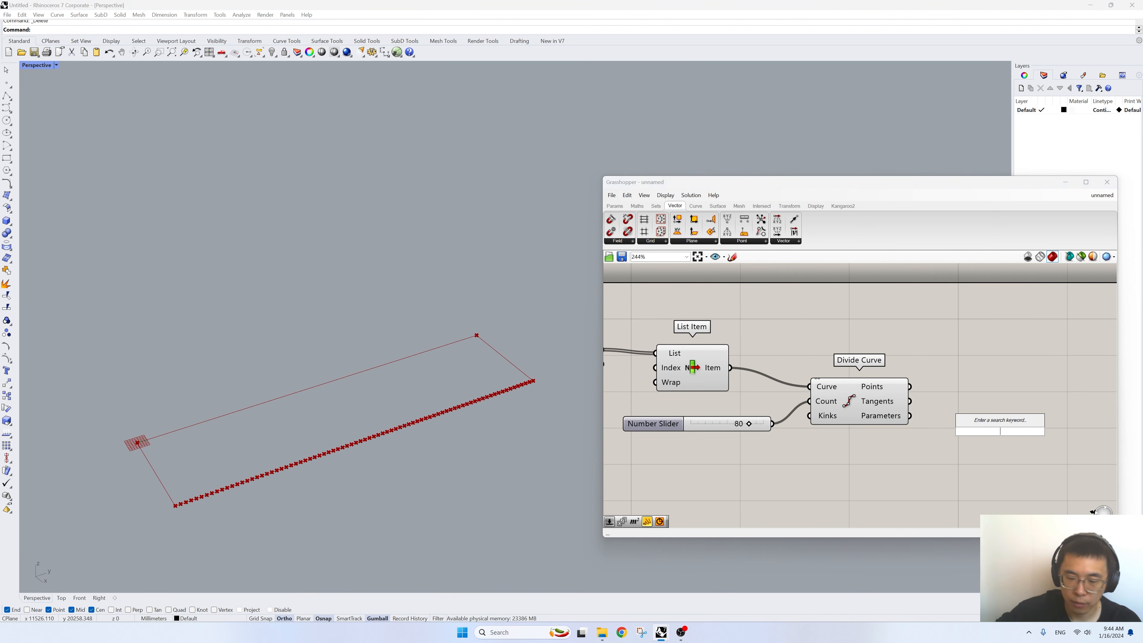
pyautogui.write('move')
pyautogui.press('Return')
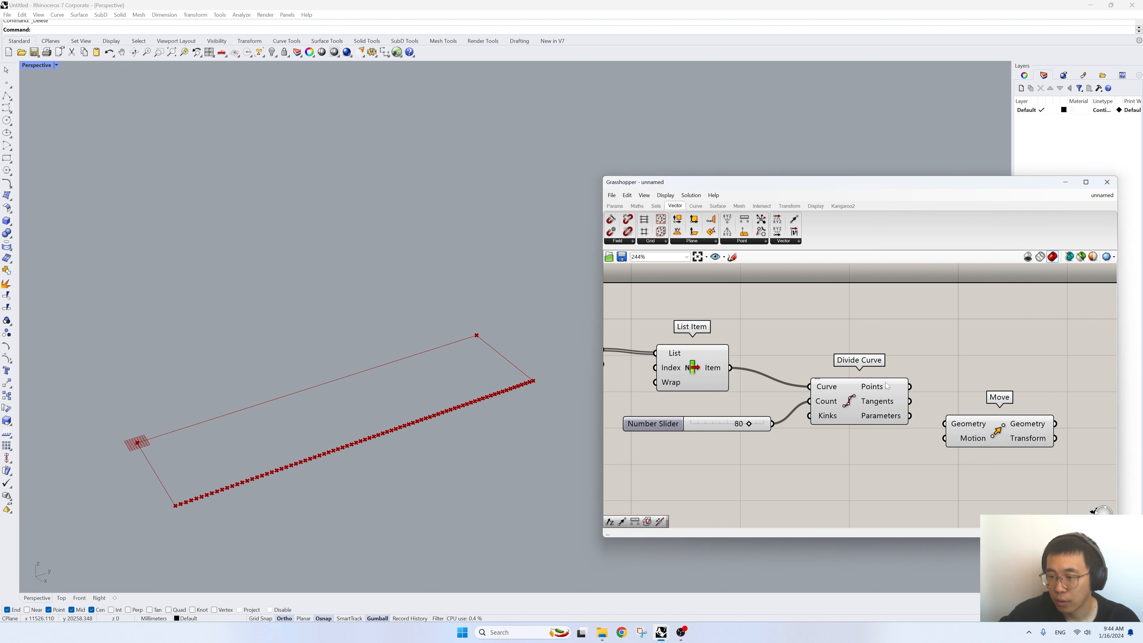
pyautogui.moveTo(912, 386); pyautogui.dragTo(1047, 406)
pyautogui.moveTo(1022, 425); pyautogui.dragTo(923, 421, button='right')
# - Add a Unit Z component and drive its Factor with a new number slider set to 6000
pyautogui.doubleClick(902, 446)
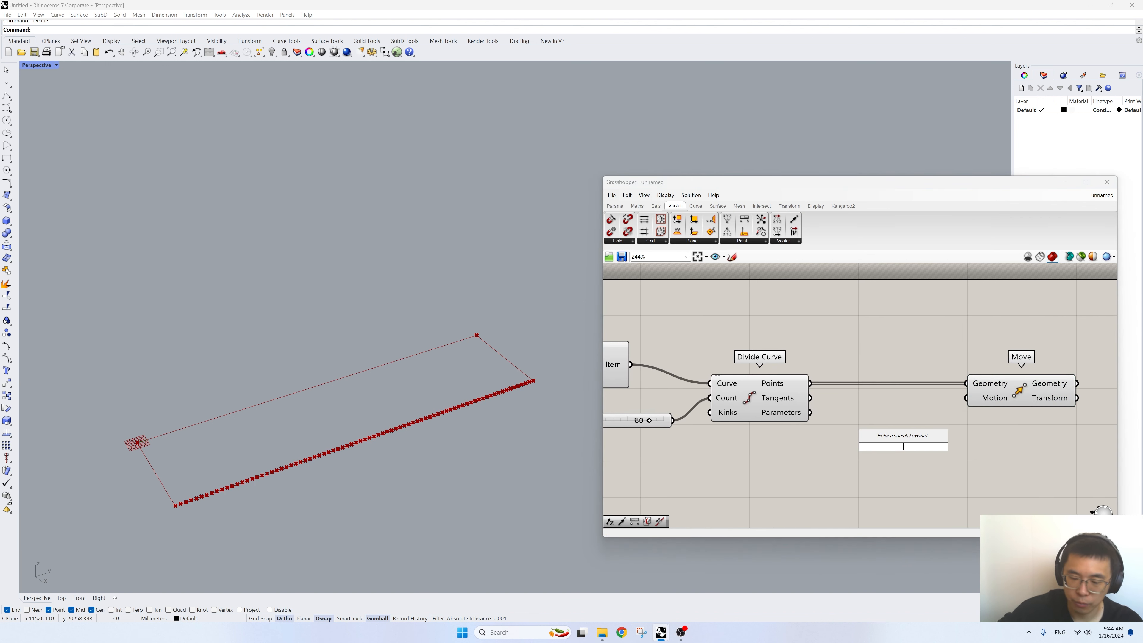
pyautogui.write('unit z')
pyautogui.press('Return')
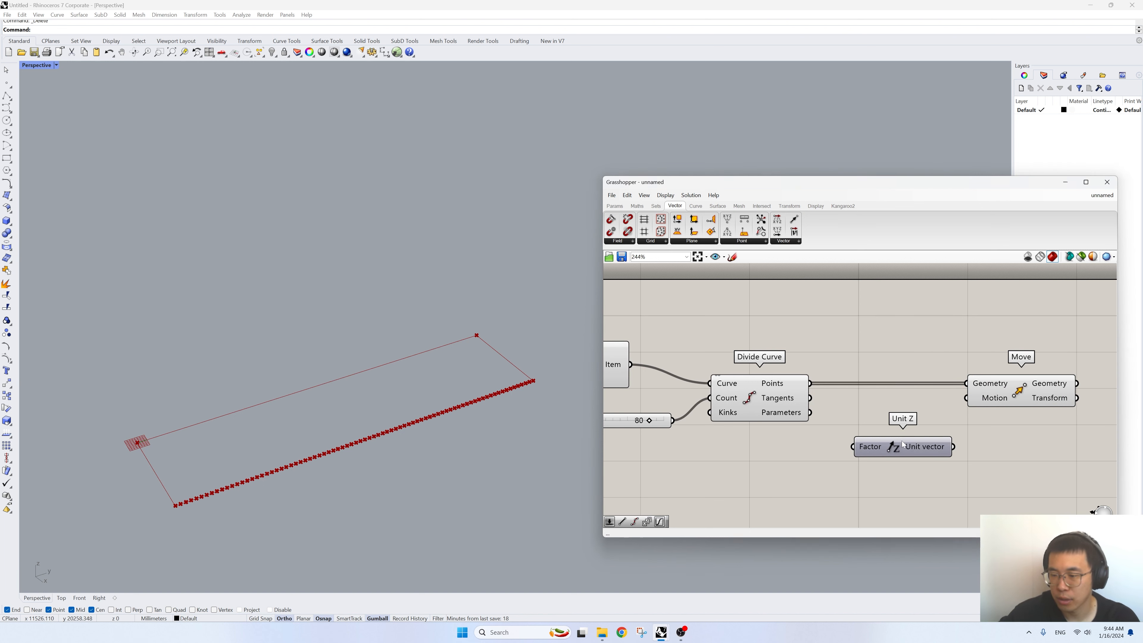
pyautogui.doubleClick(841, 466)
pyautogui.write('6000')
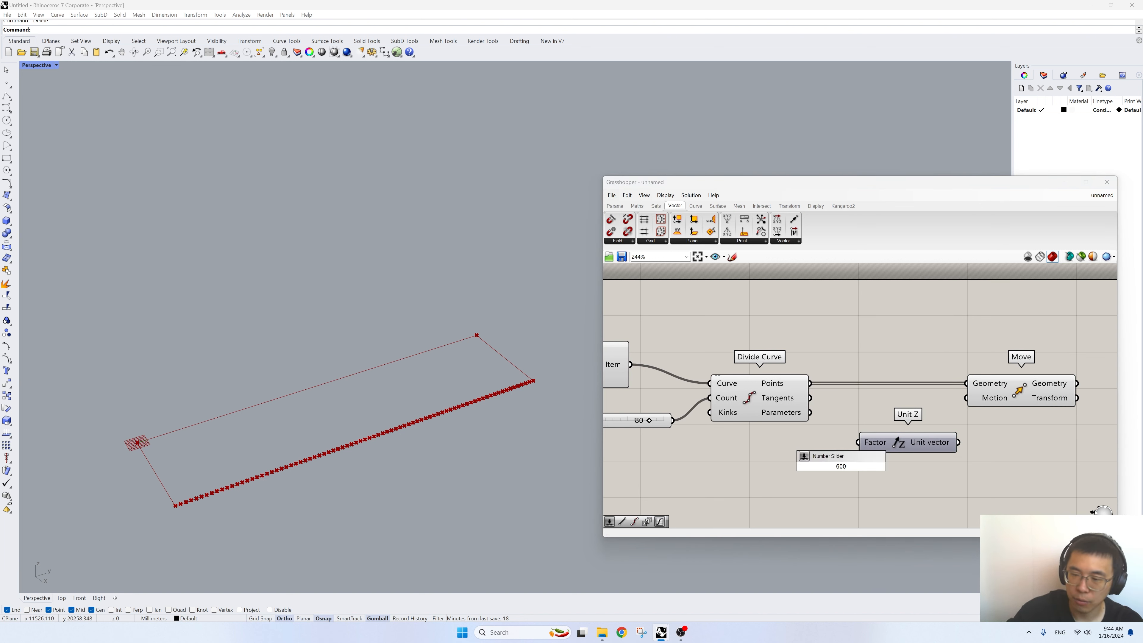
pyautogui.press('Return')
pyautogui.moveTo(819, 470); pyautogui.dragTo(739, 467)
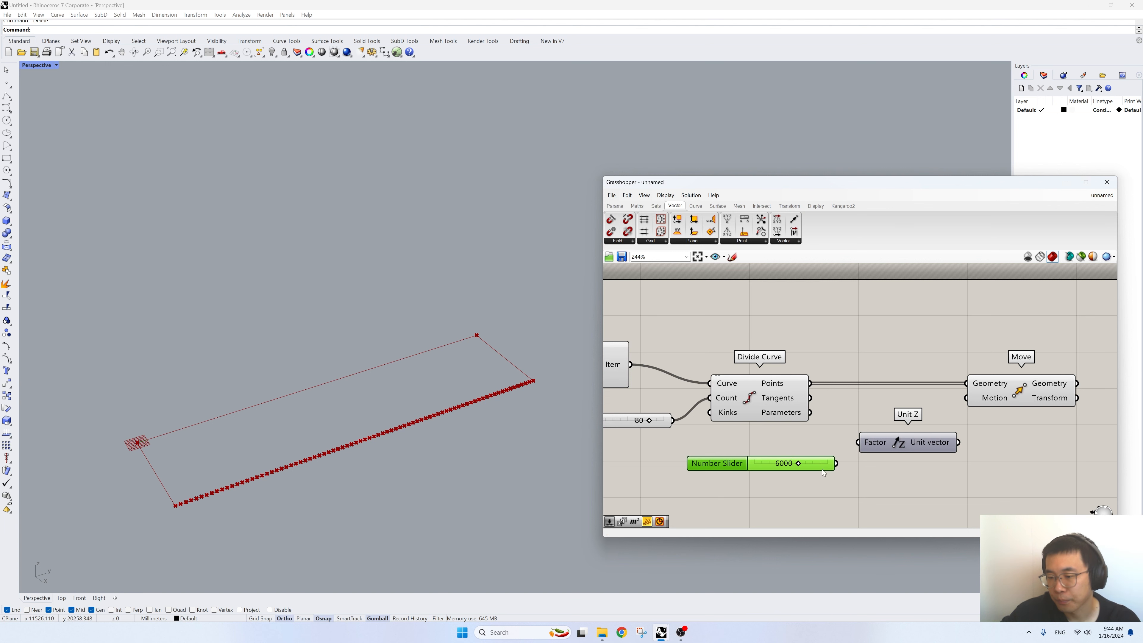
pyautogui.moveTo(836, 463); pyautogui.dragTo(857, 442)
# - Connect the Unit Z vector to the Move component's Motion input and check the moved points in the viewport
pyautogui.moveTo(959, 443); pyautogui.dragTo(967, 398)
pyautogui.click(1019, 391)
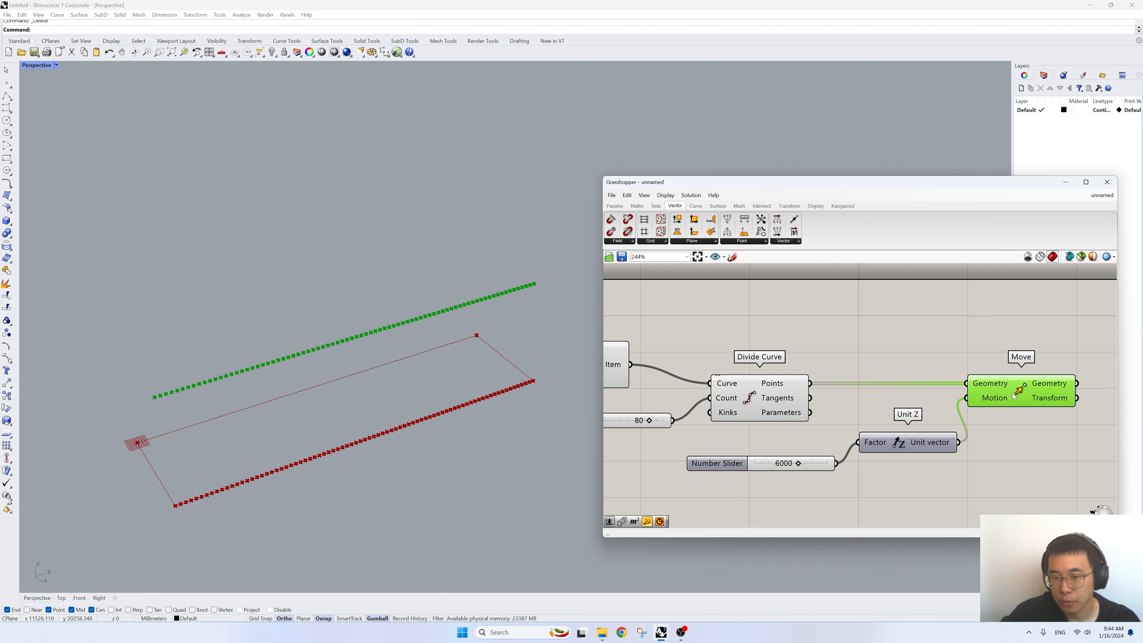
pyautogui.scroll(-1, 378, 431)
pyautogui.moveTo(378, 431); pyautogui.dragTo(442, 431, button='right')
pyautogui.moveTo(556, 446); pyautogui.dragTo(779, 429, button='right')
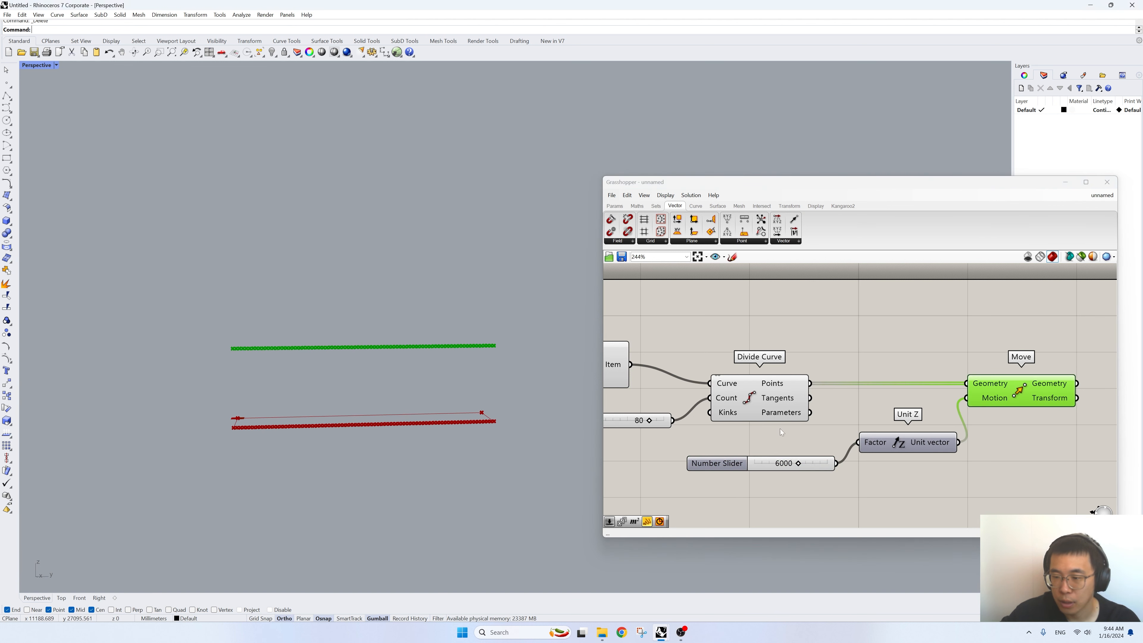
# - Duplicate the Move and Unit Z components below the originals, with the same input connections
pyautogui.moveTo(837, 402); pyautogui.dragTo(858, 406, button='right')
pyautogui.scroll(-2, 805, 395)
pyautogui.moveTo(972, 465); pyautogui.dragTo(855, 352)
pyautogui.keyDown('alt'); pyautogui.moveTo(960, 395); pyautogui.dragTo(962, 532); pyautogui.keyUp('alt')
pyautogui.moveTo(933, 461); pyautogui.dragTo(927, 348, button='right')
pyautogui.moveTo(953, 416); pyautogui.dragTo(960, 417)
# - Add a Graph Mapper beside the duplicated Unit Z and set its graph type to Bezier
pyautogui.doubleClick(719, 458)
pyautogui.write('gra')
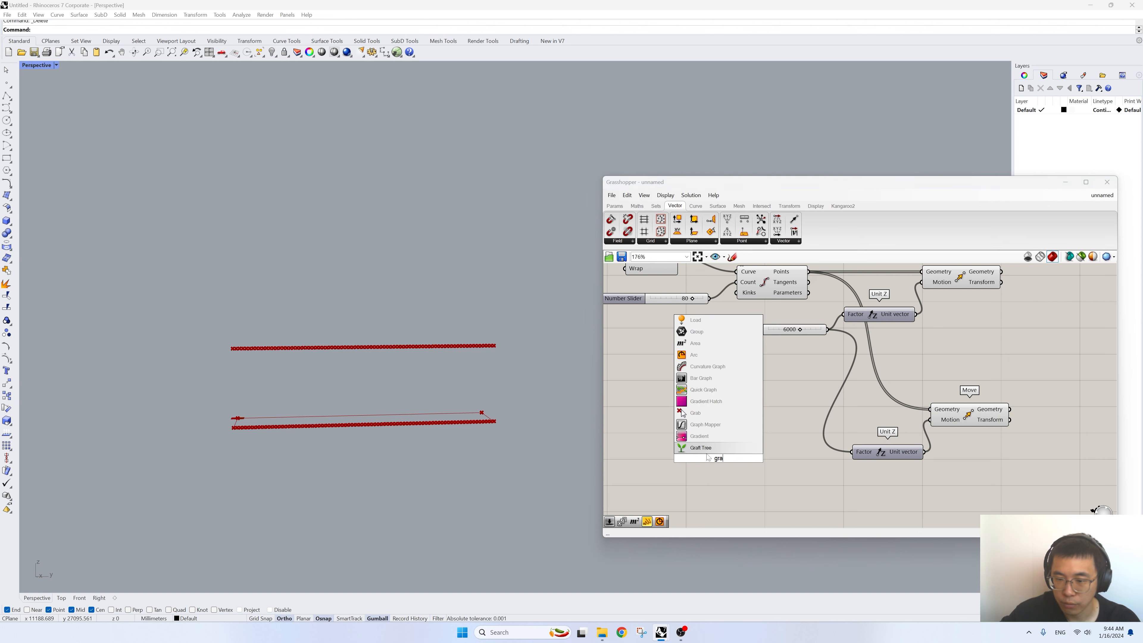
pyautogui.click(705, 332)
pyautogui.rightClick(737, 450)
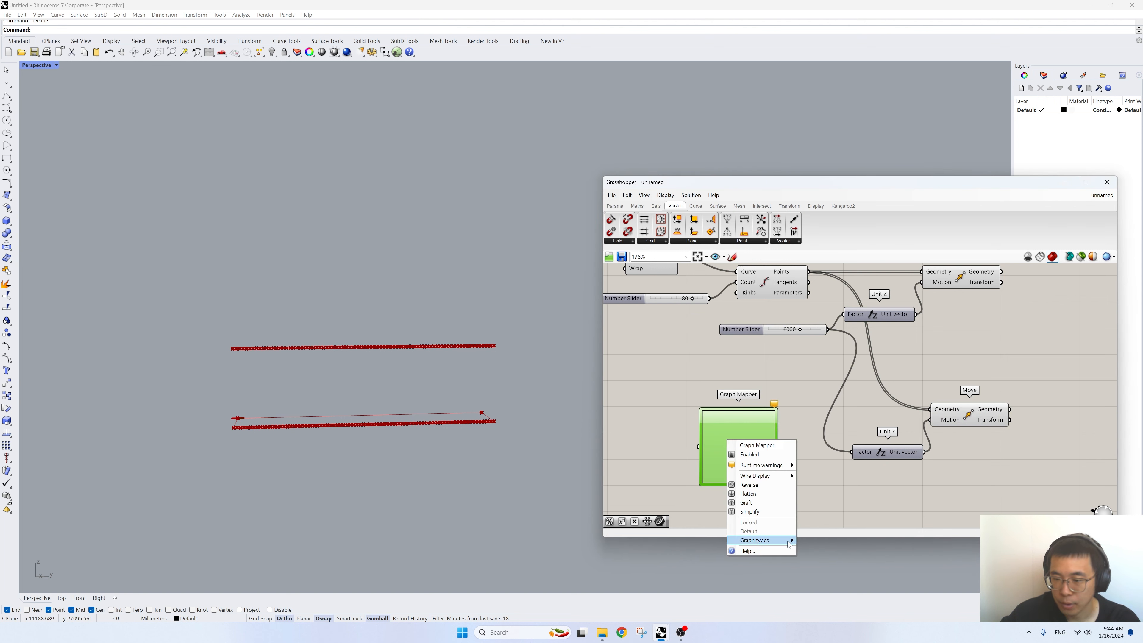
pyautogui.moveTo(761, 540)
pyautogui.click(816, 537)
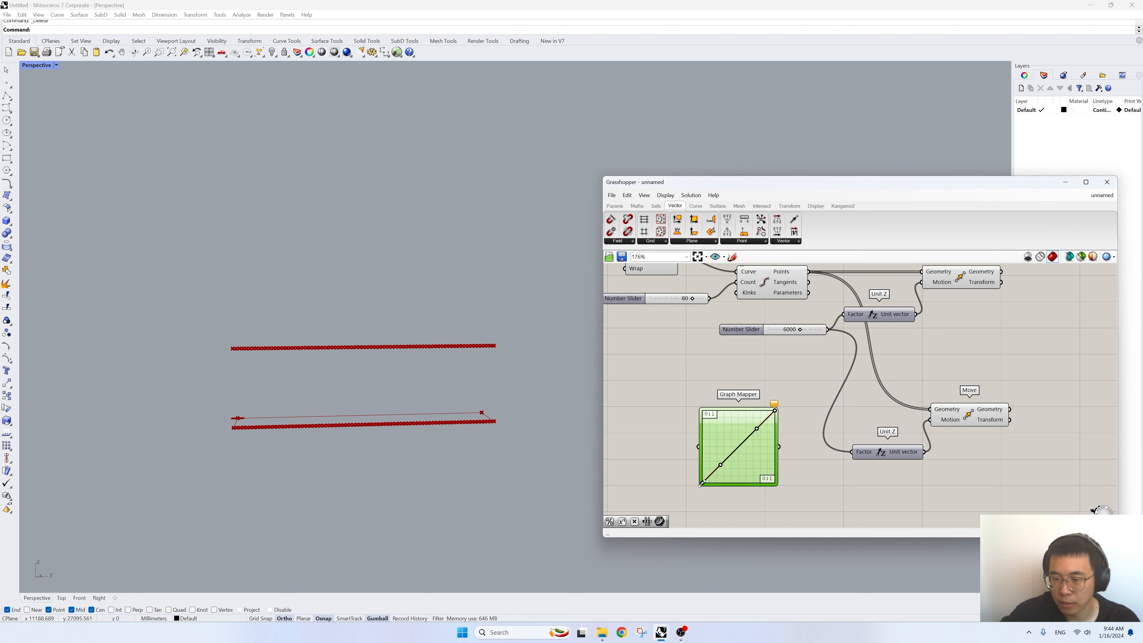
pyautogui.moveTo(744, 435); pyautogui.dragTo(832, 446, button='right')
pyautogui.scroll(-2, 814, 444)
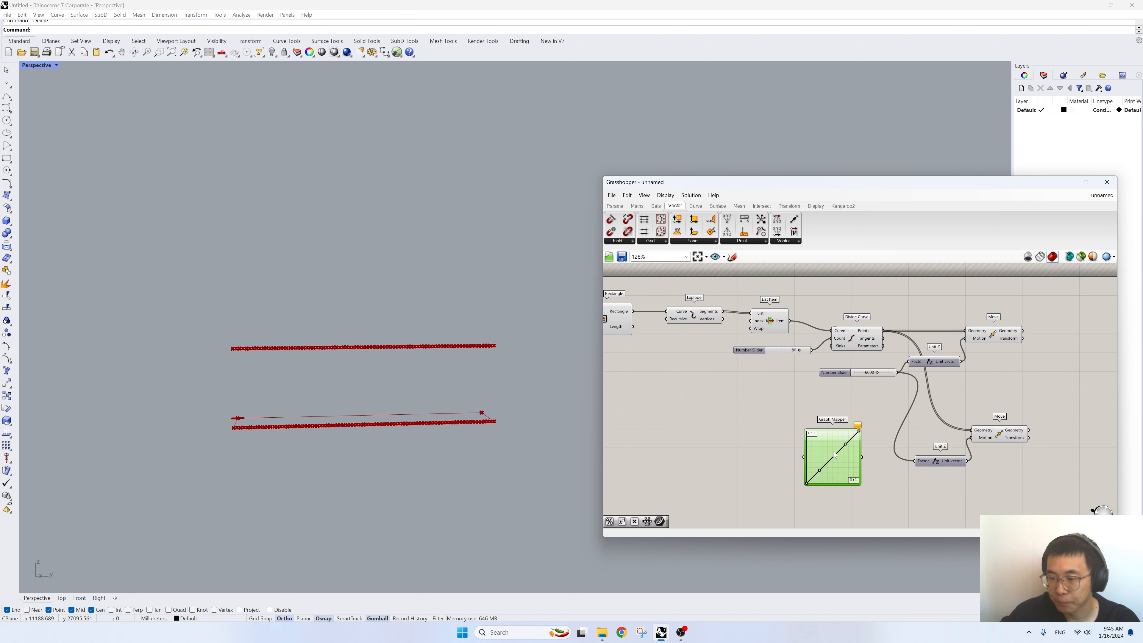
pyautogui.moveTo(828, 444); pyautogui.dragTo(850, 443)
# - Add a Range component before the Graph Mapper and connect its Range output to the mapper's input
pyautogui.doubleClick(791, 461)
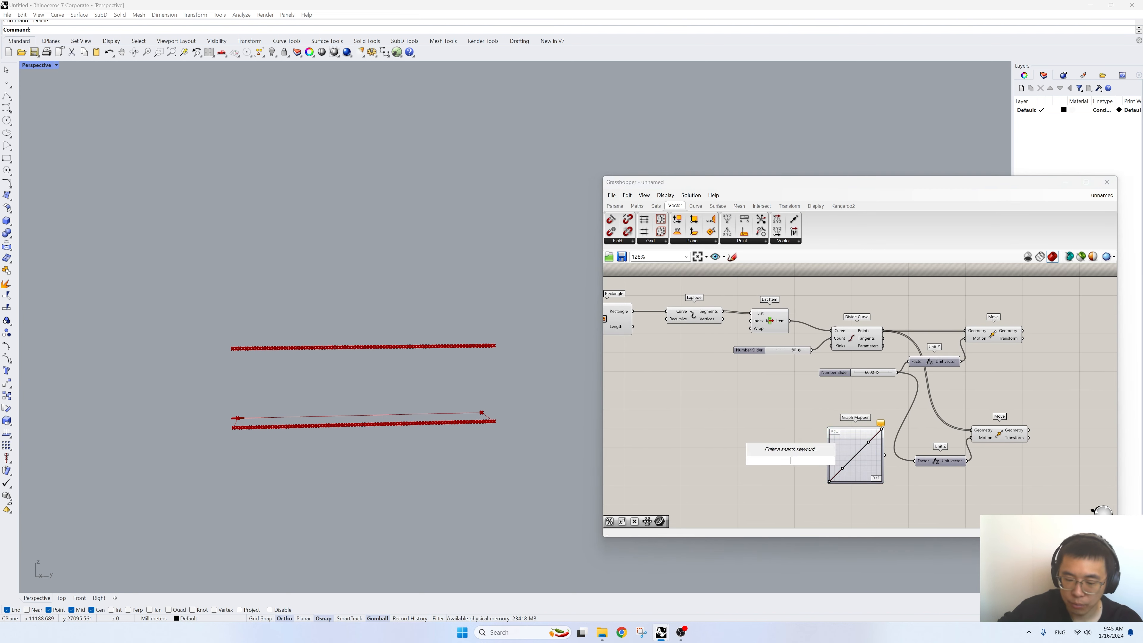
pyautogui.write('range')
pyautogui.click(773, 449)
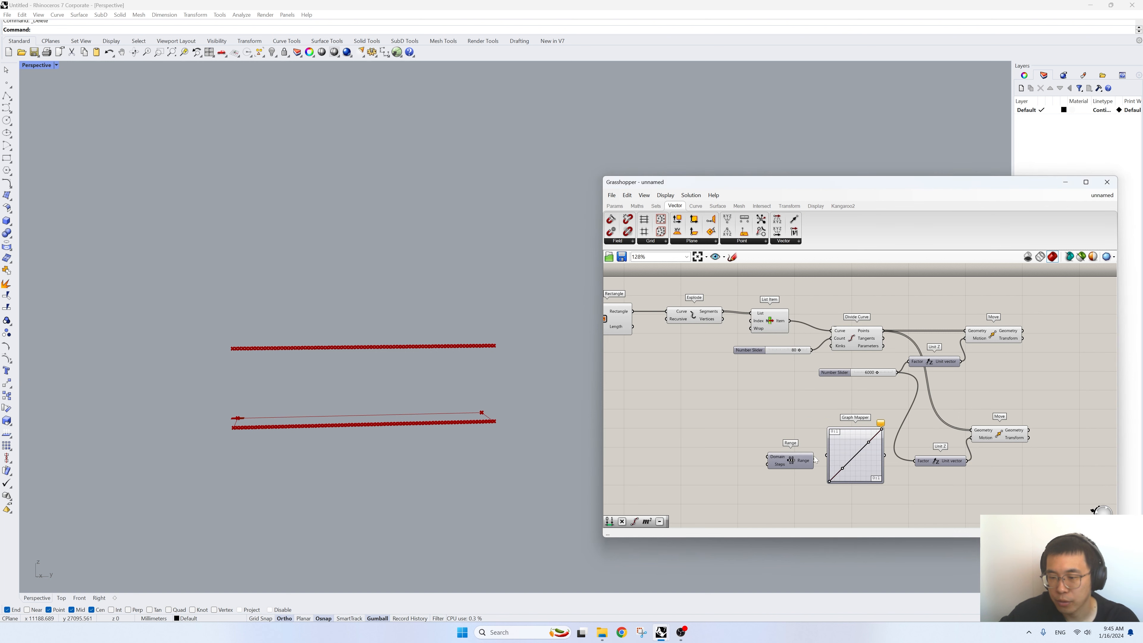
pyautogui.scroll(4, 891, 481)
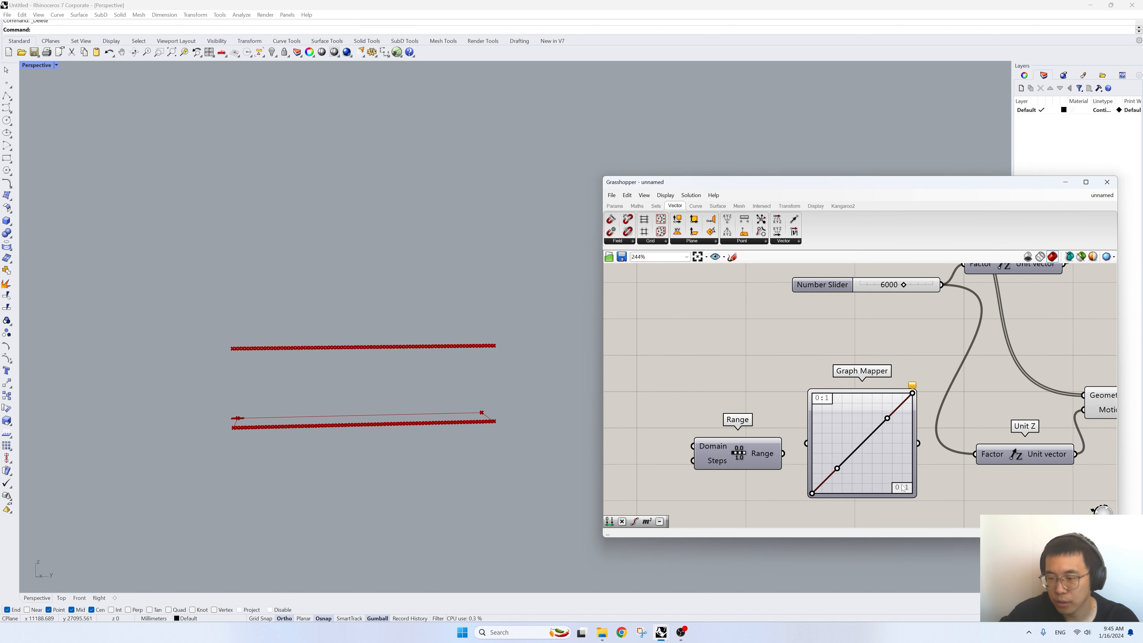
pyautogui.moveTo(784, 453); pyautogui.dragTo(806, 444)
pyautogui.moveTo(717, 473); pyautogui.dragTo(868, 466, button='right')
# - Connect the division count slider of 80 to the Range component's Steps input
pyautogui.scroll(-5, 862, 463)
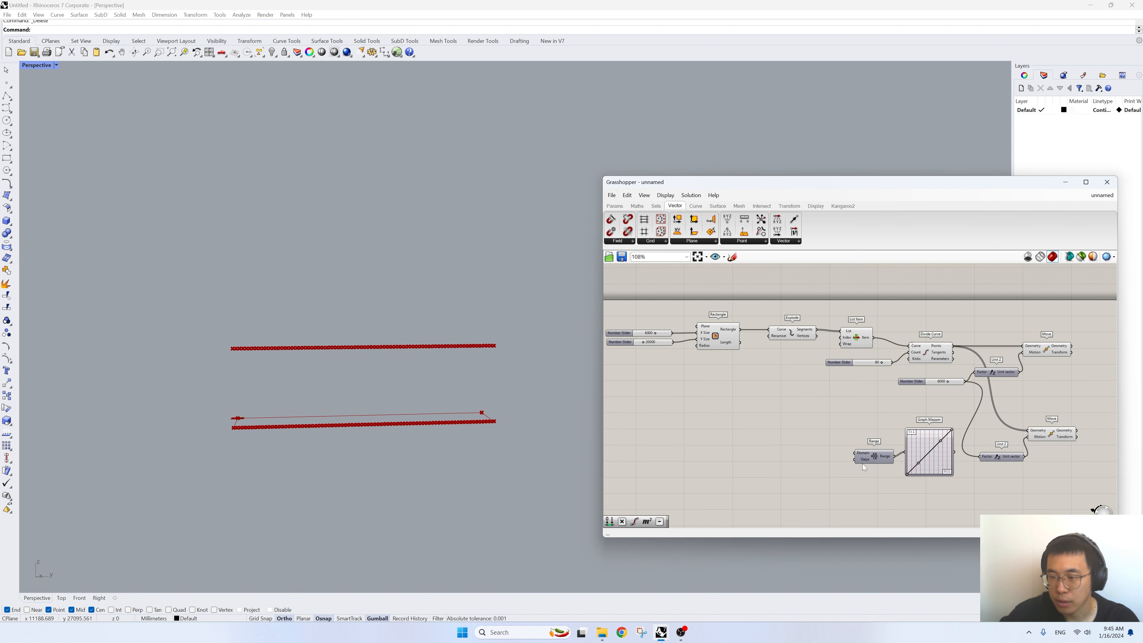
pyautogui.scroll(3, 890, 405)
pyautogui.moveTo(892, 346); pyautogui.dragTo(885, 491)
pyautogui.moveTo(882, 499)
pyautogui.moveTo(885, 491); pyautogui.dragTo(816, 462, button='right')
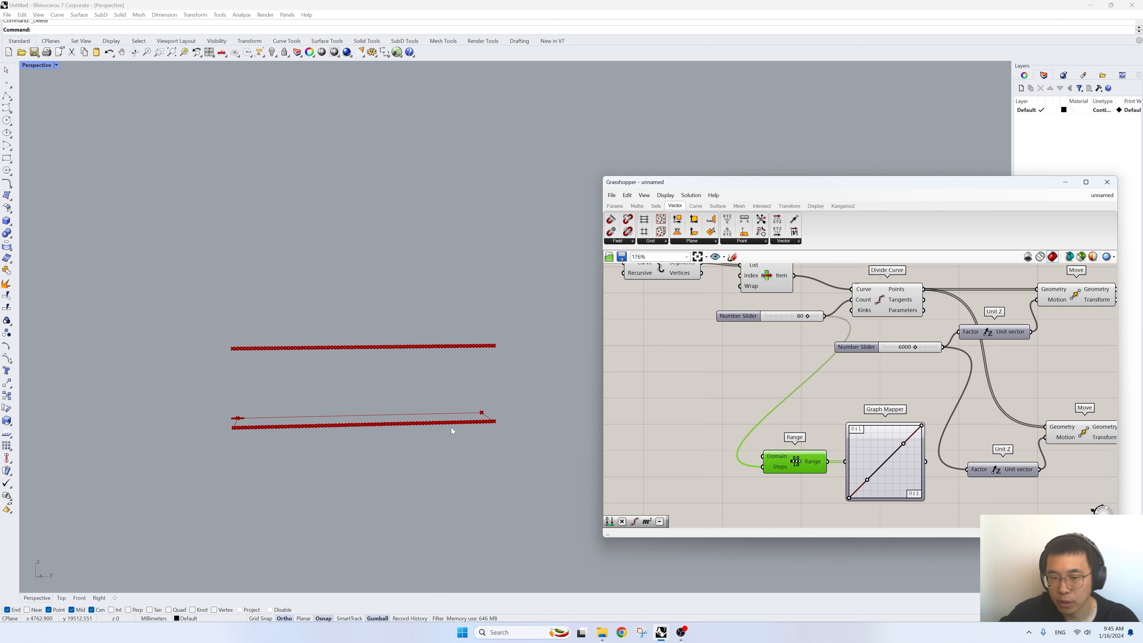
# - Add a Multiplication component, feeding the Graph Mapper output into A and the 6000 height slider into B
pyautogui.moveTo(928, 465); pyautogui.dragTo(901, 406, button='right')
pyautogui.doubleClick(901, 481)
pyautogui.write('*')
pyautogui.press('Return')
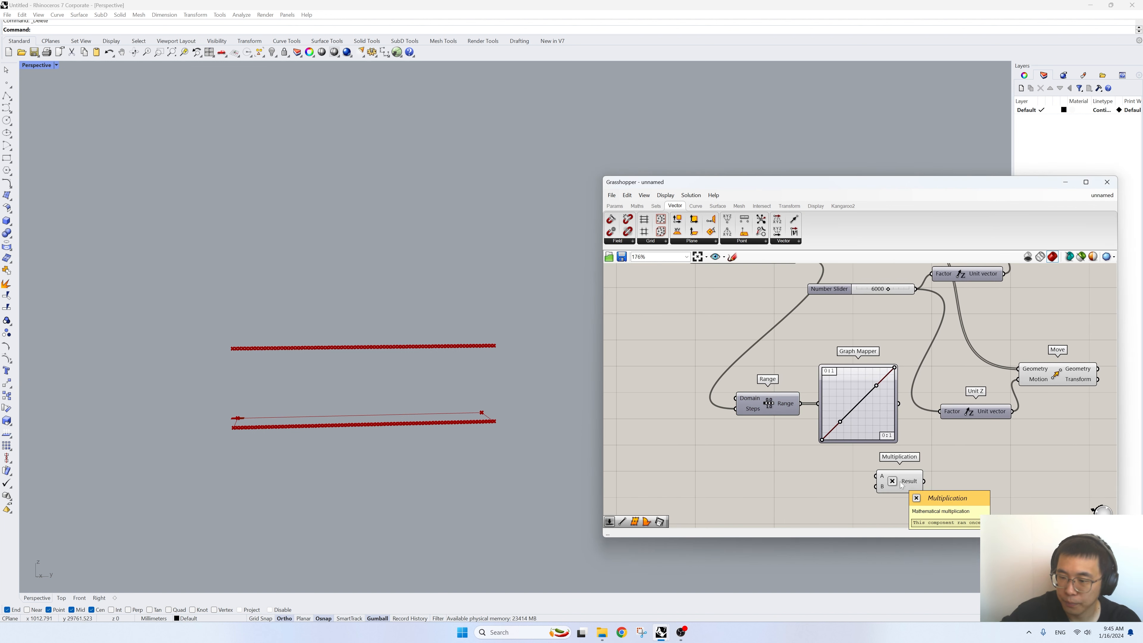
pyautogui.moveTo(896, 480); pyautogui.dragTo(935, 475)
pyautogui.moveTo(921, 311); pyautogui.dragTo(909, 345, button='right')
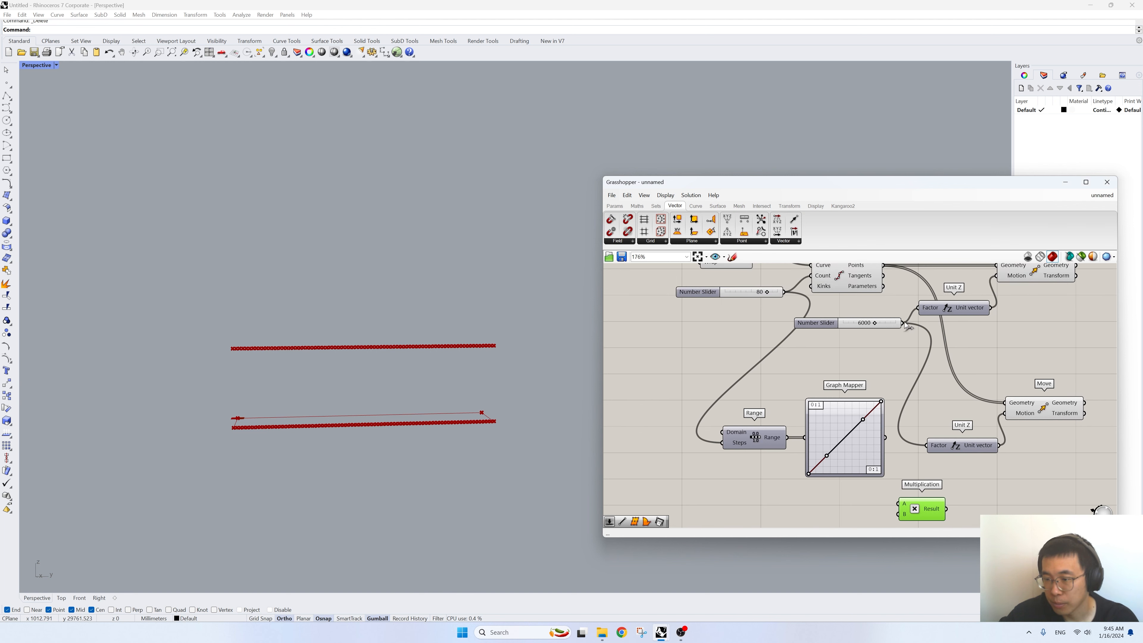
pyautogui.moveTo(902, 323); pyautogui.dragTo(897, 513)
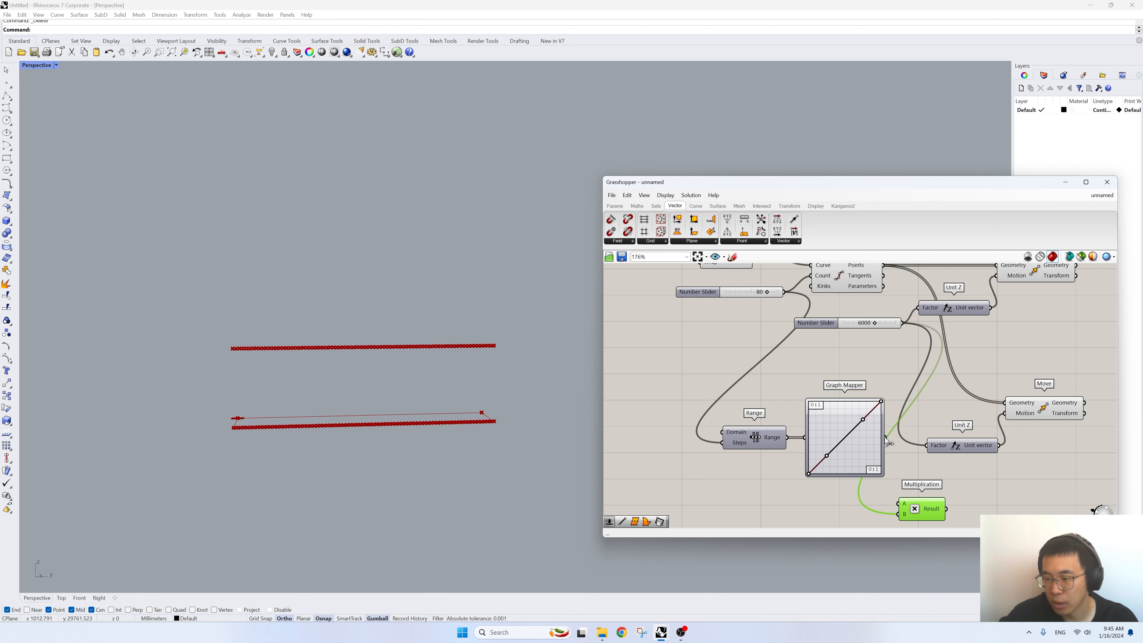
pyautogui.moveTo(885, 438); pyautogui.dragTo(899, 503)
pyautogui.moveTo(953, 511); pyautogui.dragTo(925, 503, button='right')
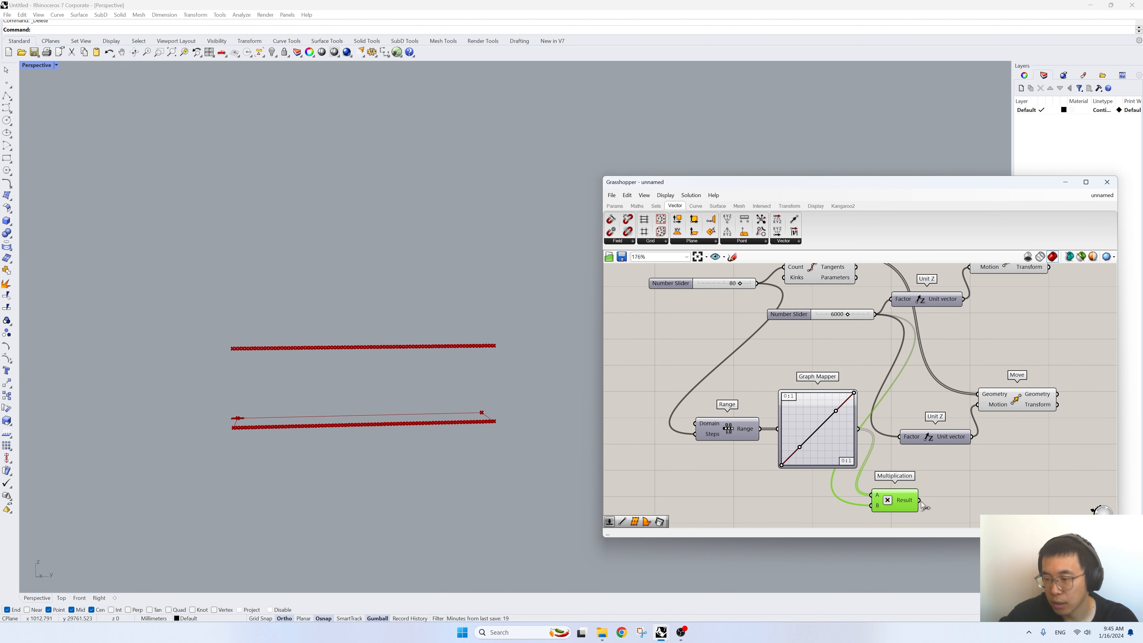
# - Feed the Multiplication result into the Factor of the lower Unit Z and select the lower Move component to preview its points
pyautogui.moveTo(921, 500); pyautogui.dragTo(899, 437)
pyautogui.click(1012, 405)
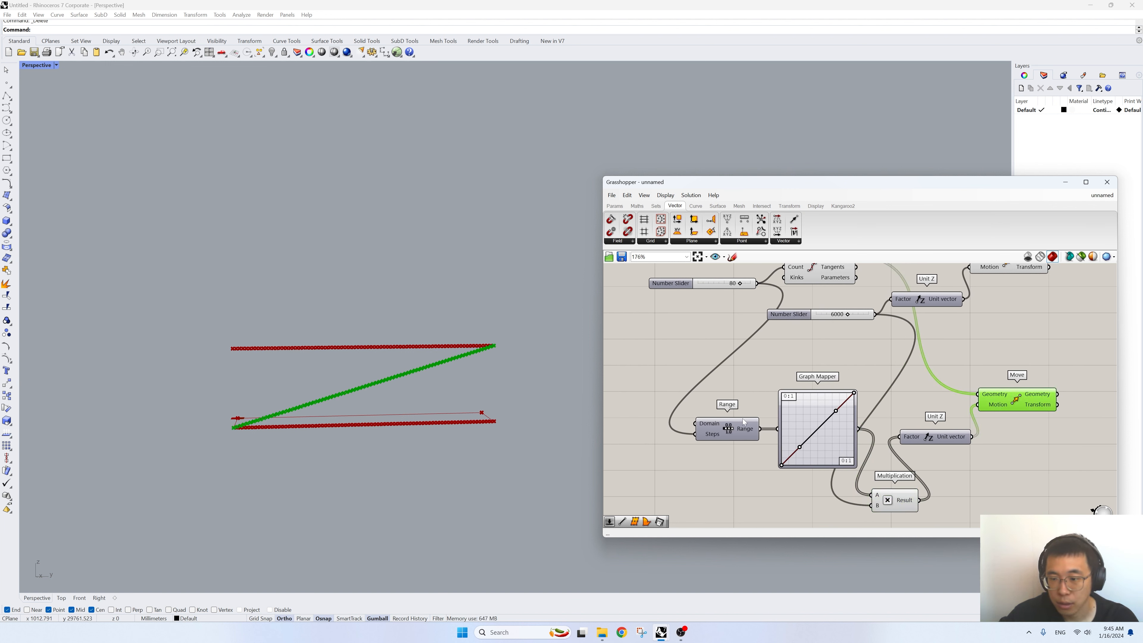
# - Reshape the Graph Mapper's Bezier curve to rise quickly from near zero and level off at about a third of its height
pyautogui.moveTo(784, 468); pyautogui.dragTo(787, 420)
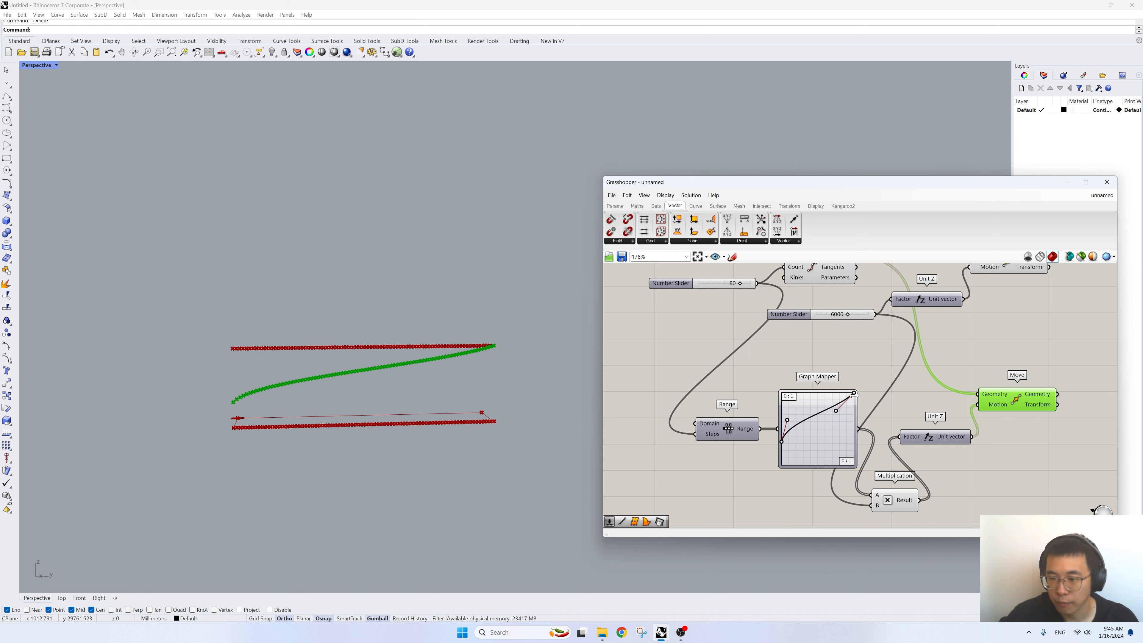
pyautogui.moveTo(854, 395); pyautogui.dragTo(859, 426)
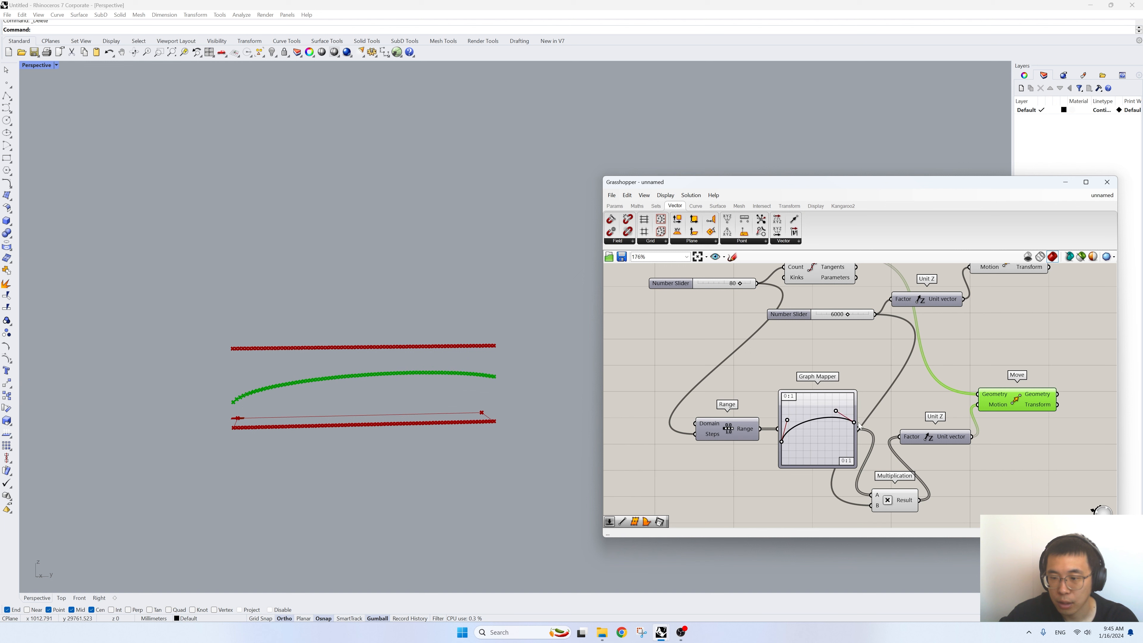
pyautogui.moveTo(781, 442); pyautogui.dragTo(782, 462)
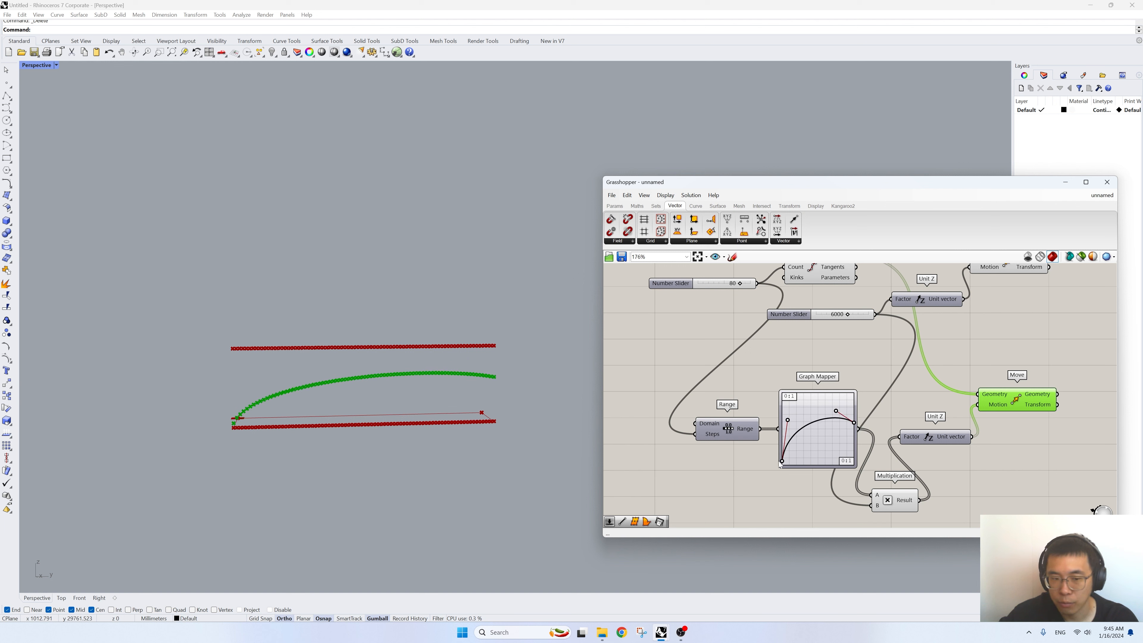
pyautogui.moveTo(787, 420); pyautogui.dragTo(799, 443)
# - Add a Line component with the upper Move's Geometry as Start Point and the lower Move's Geometry as End Point
pyautogui.moveTo(984, 425); pyautogui.dragTo(806, 461, button='right')
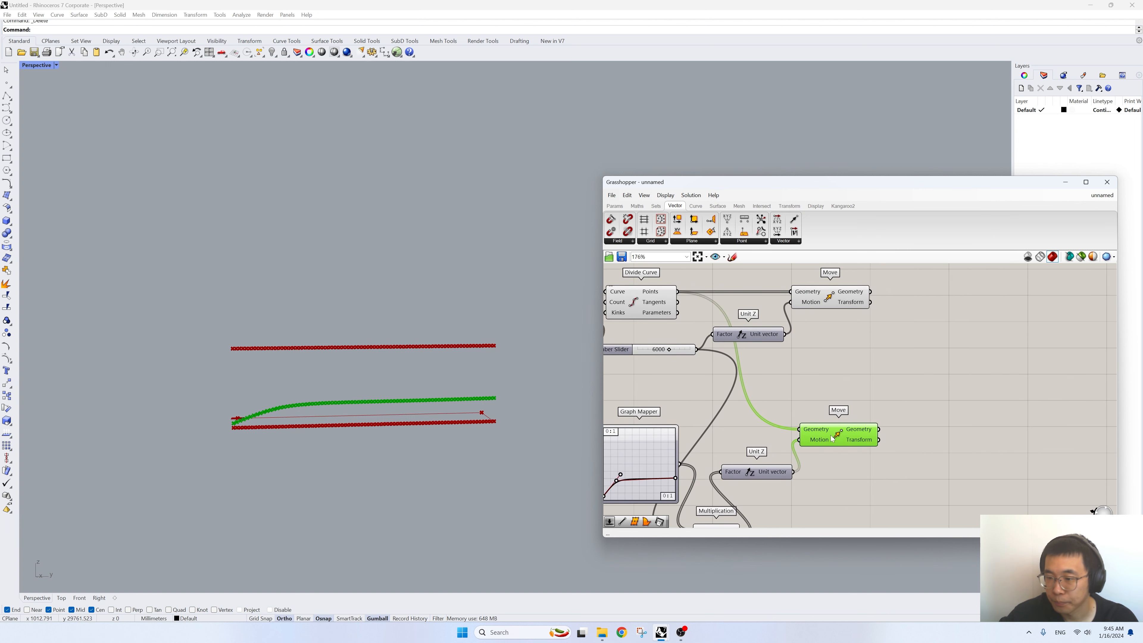
pyautogui.click(830, 298)
pyautogui.moveTo(913, 385); pyautogui.dragTo(864, 419, button='right')
pyautogui.click(910, 414)
pyautogui.doubleClick(910, 414)
pyautogui.write('line')
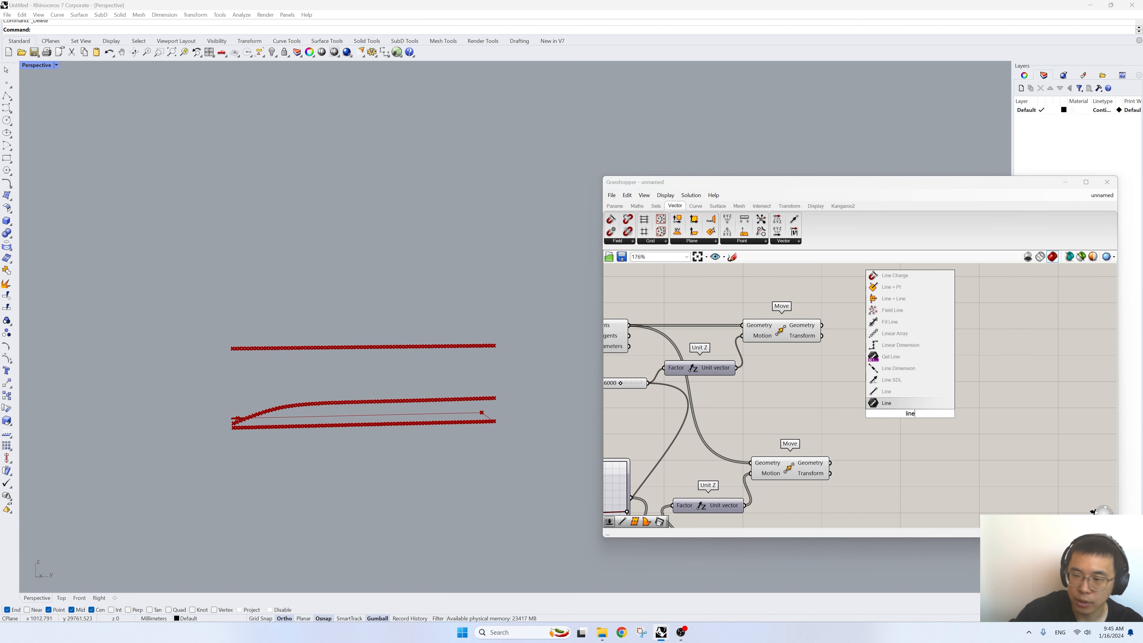
pyautogui.click(888, 403)
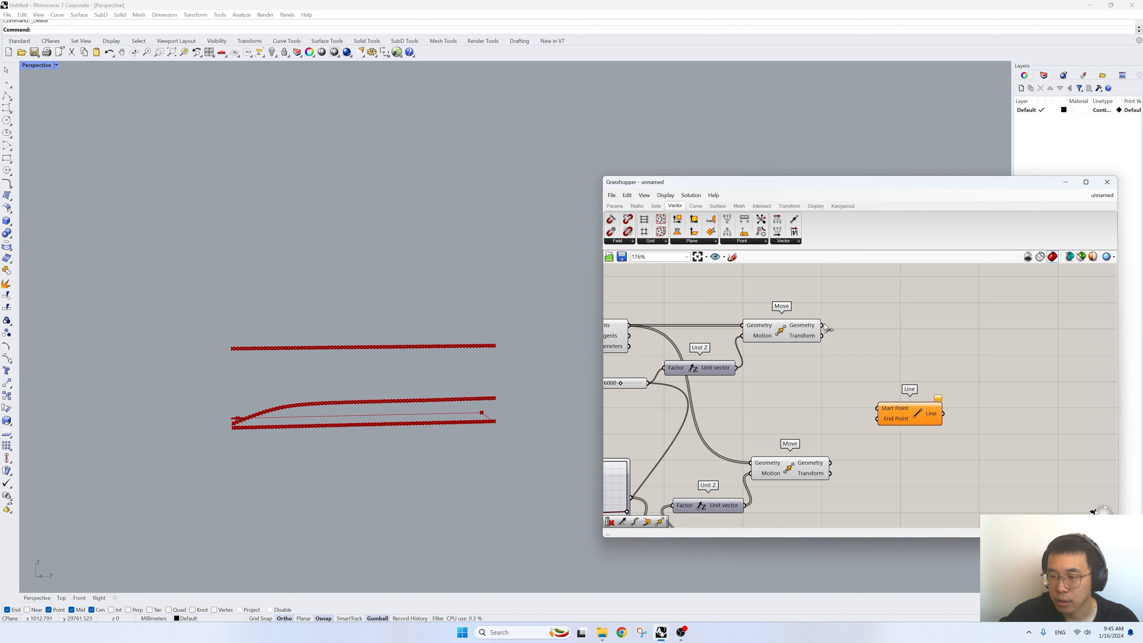
pyautogui.moveTo(822, 326); pyautogui.dragTo(876, 408)
pyautogui.moveTo(832, 463); pyautogui.dragTo(934, 408)
pyautogui.moveTo(379, 404)
pyautogui.mouseDown(button='right')
pyautogui.moveTo(409, 408)
pyautogui.moveTo(377, 401)
pyautogui.mouseUp(button='right')
pyautogui.scroll(4, 282, 401)
pyautogui.moveTo(240, 371); pyautogui.dragTo(244, 380, button='right')
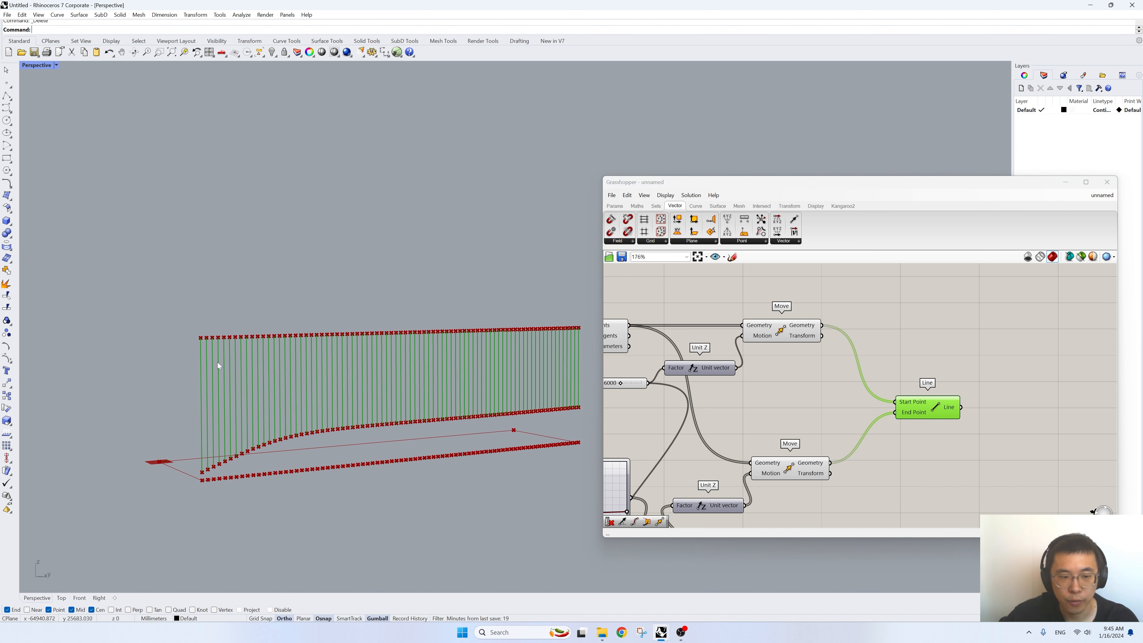
pyautogui.moveTo(752, 432); pyautogui.dragTo(685, 449, button='right')
pyautogui.doubleClick(1032, 410)
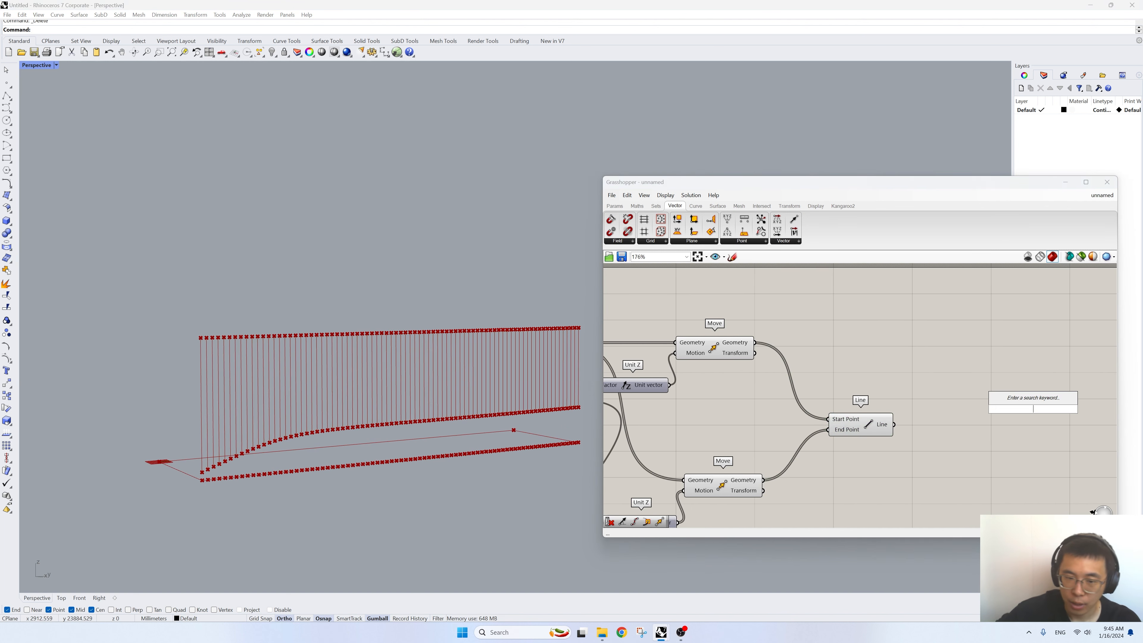
pyautogui.write('div')
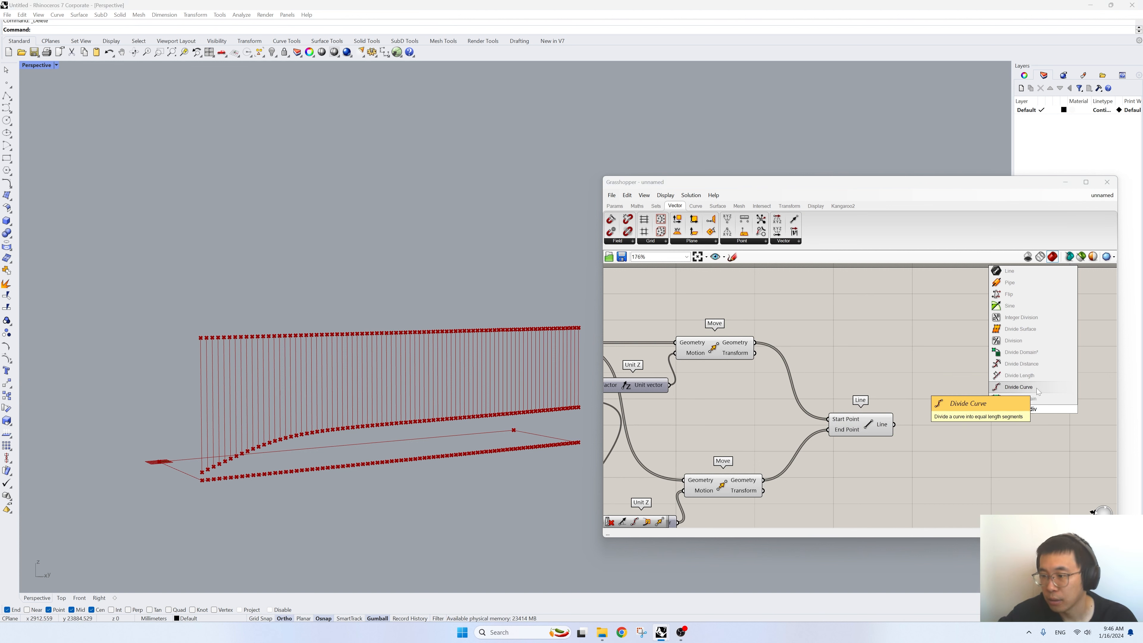
pyautogui.click(1031, 376)
pyautogui.scroll(3, 1028, 408)
pyautogui.moveTo(1028, 408); pyautogui.dragTo(985, 434)
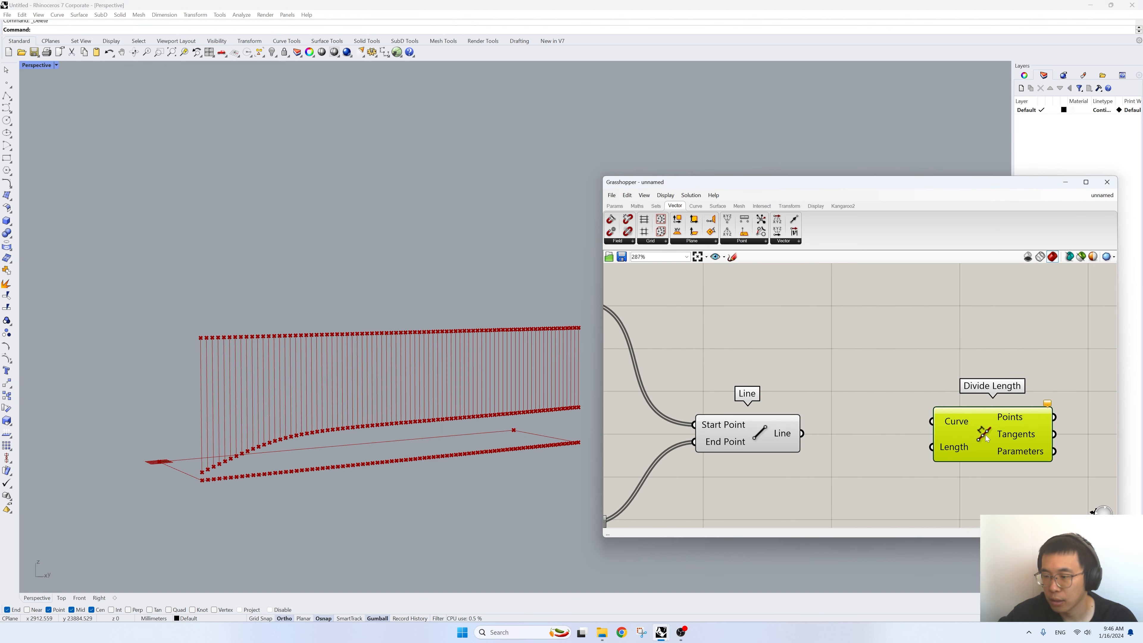
pyautogui.press('Delete')
# - Add a Divide Curve component after the Line component and connect the Line output to its Curve input
pyautogui.doubleClick(985, 434)
pyautogui.write('divide')
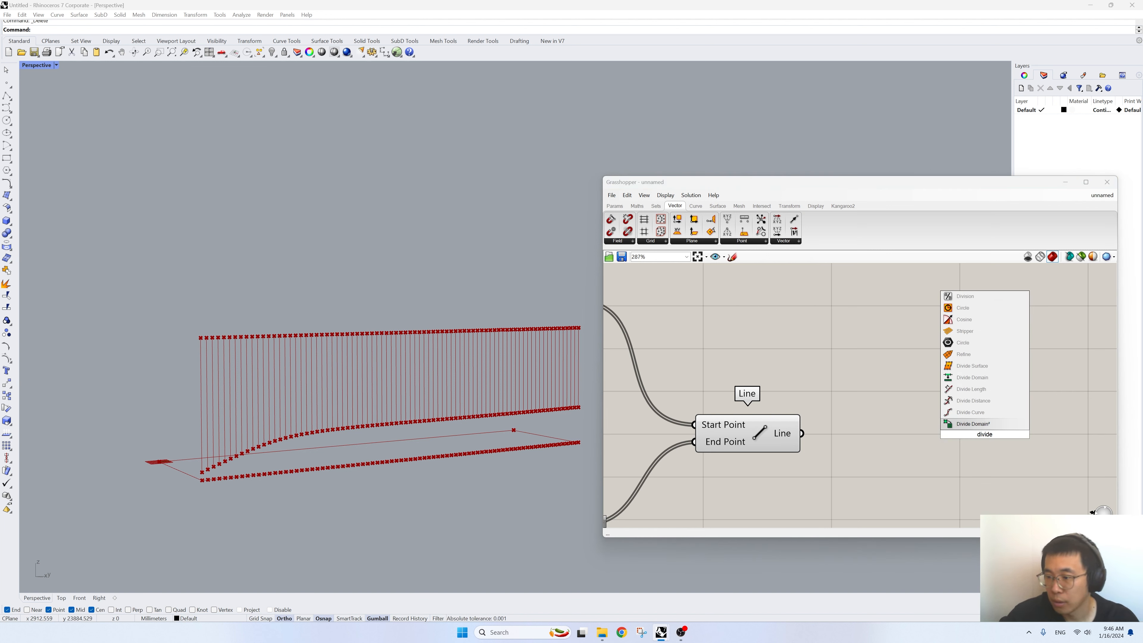
pyautogui.click(987, 413)
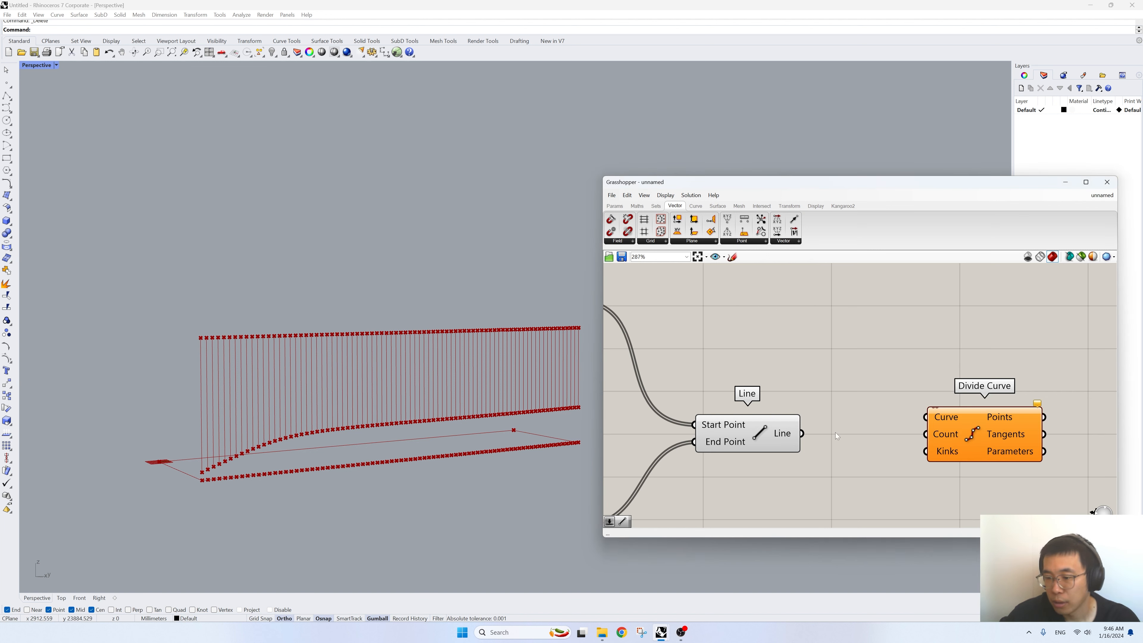
pyautogui.moveTo(802, 433); pyautogui.dragTo(931, 454)
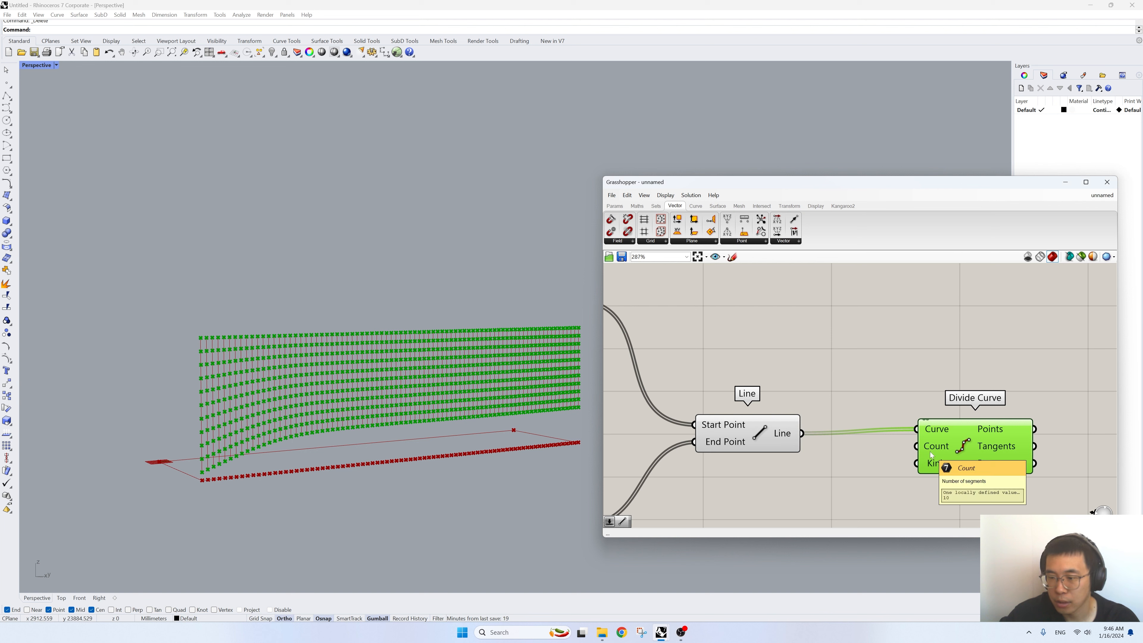
# - Add a number slider set to 80 and connect it to the new Divide Curve's Count input
pyautogui.moveTo(931, 454); pyautogui.dragTo(918, 398, button='right')
pyautogui.doubleClick(827, 439)
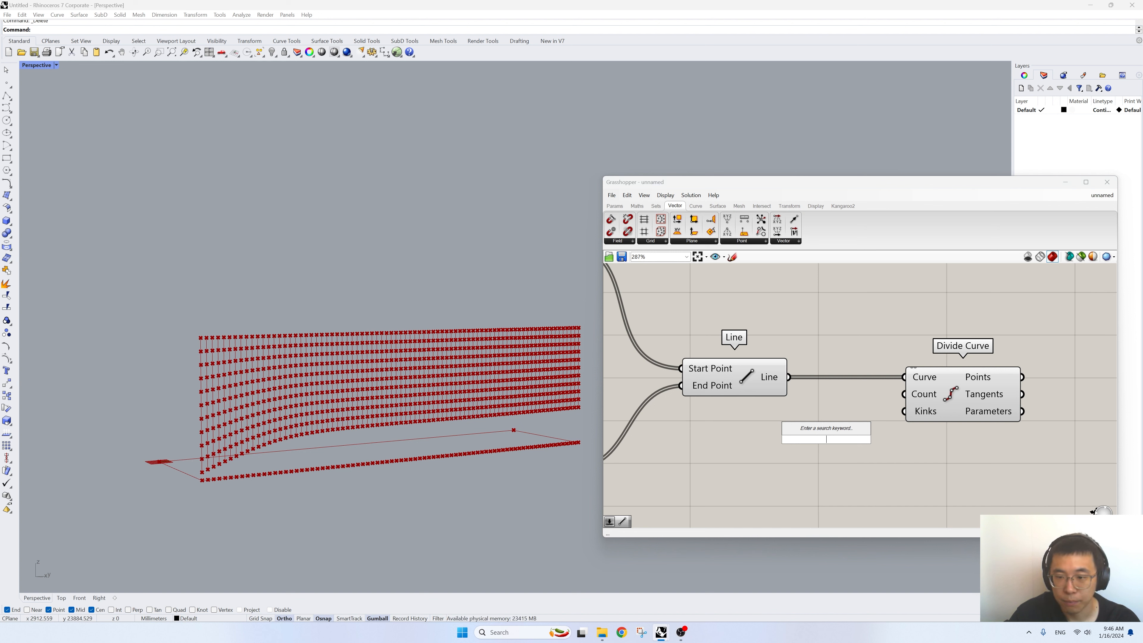
pyautogui.write('80')
pyautogui.press('Return')
pyautogui.moveTo(826, 440); pyautogui.dragTo(787, 410)
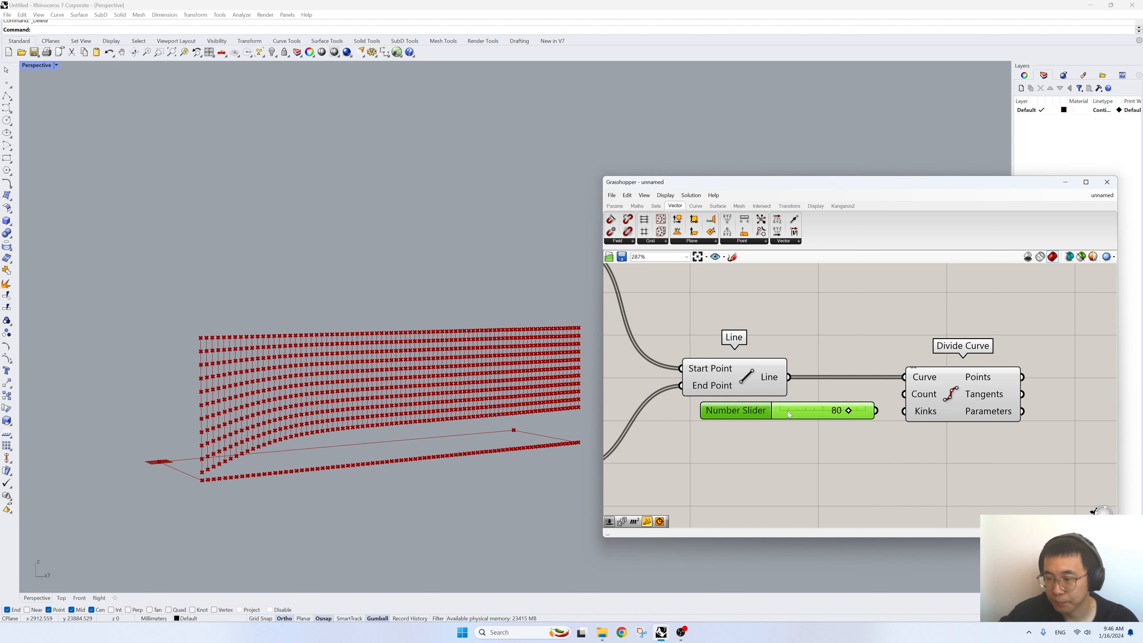
pyautogui.moveTo(876, 410); pyautogui.dragTo(911, 394)
pyautogui.moveTo(945, 400); pyautogui.dragTo(952, 400)
pyautogui.scroll(10, 258, 421)
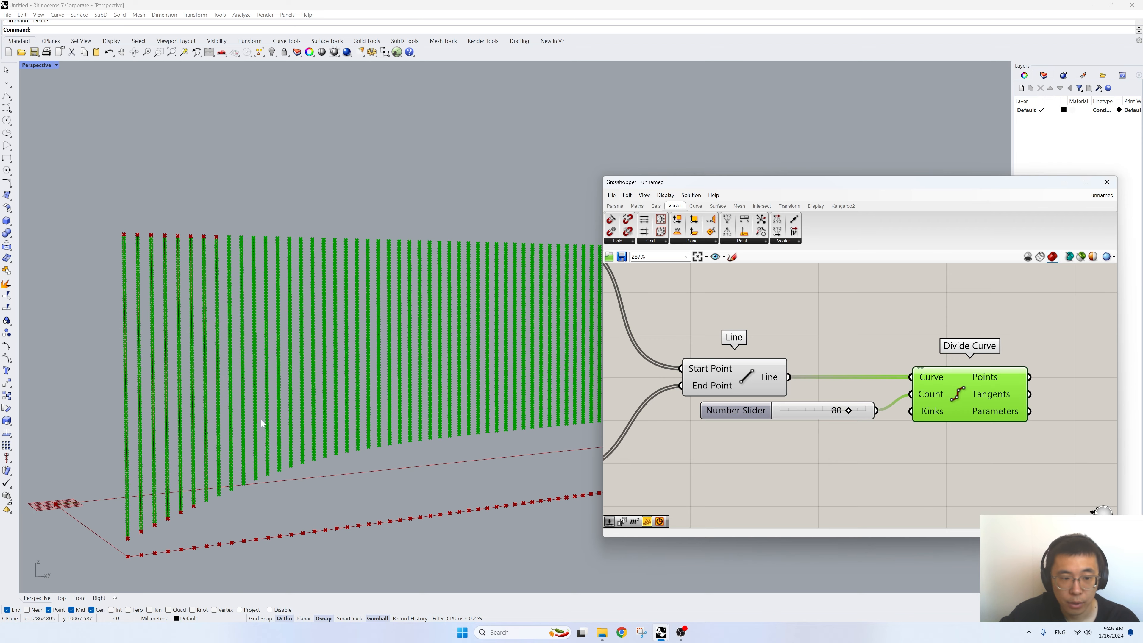
pyautogui.scroll(-3, 259, 384)
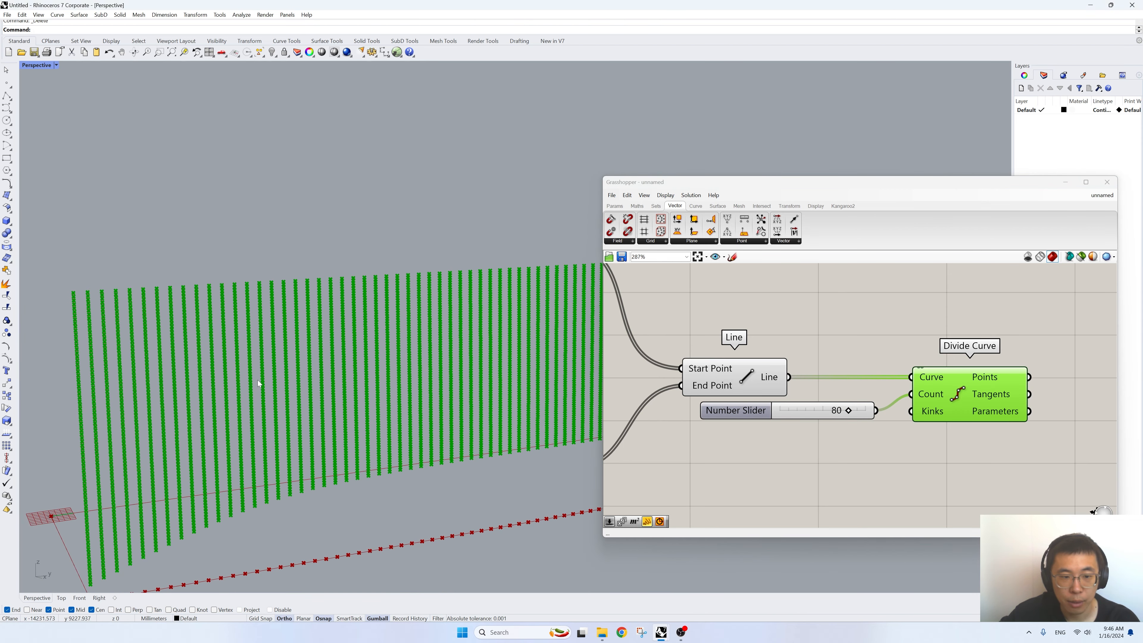
pyautogui.keyDown('shift'); pyautogui.moveTo(155, 353); pyautogui.dragTo(225, 325, button='right'); pyautogui.keyUp('shift')
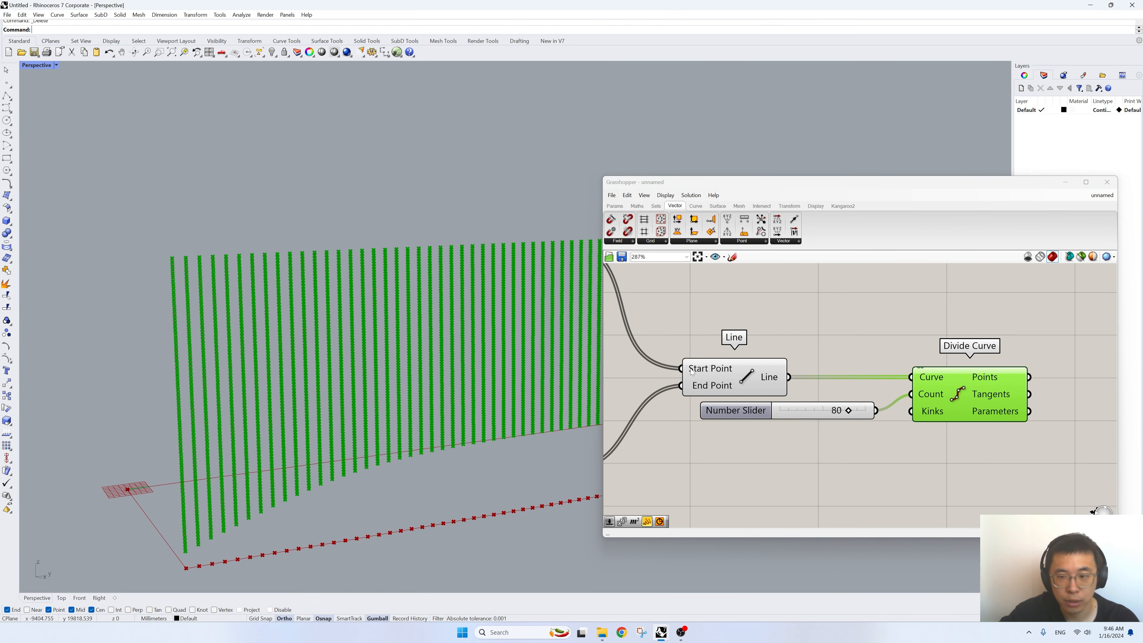
pyautogui.moveTo(884, 389); pyautogui.dragTo(839, 390, button='right')
pyautogui.scroll(-5, 187, 326)
pyautogui.scroll(5, 227, 338)
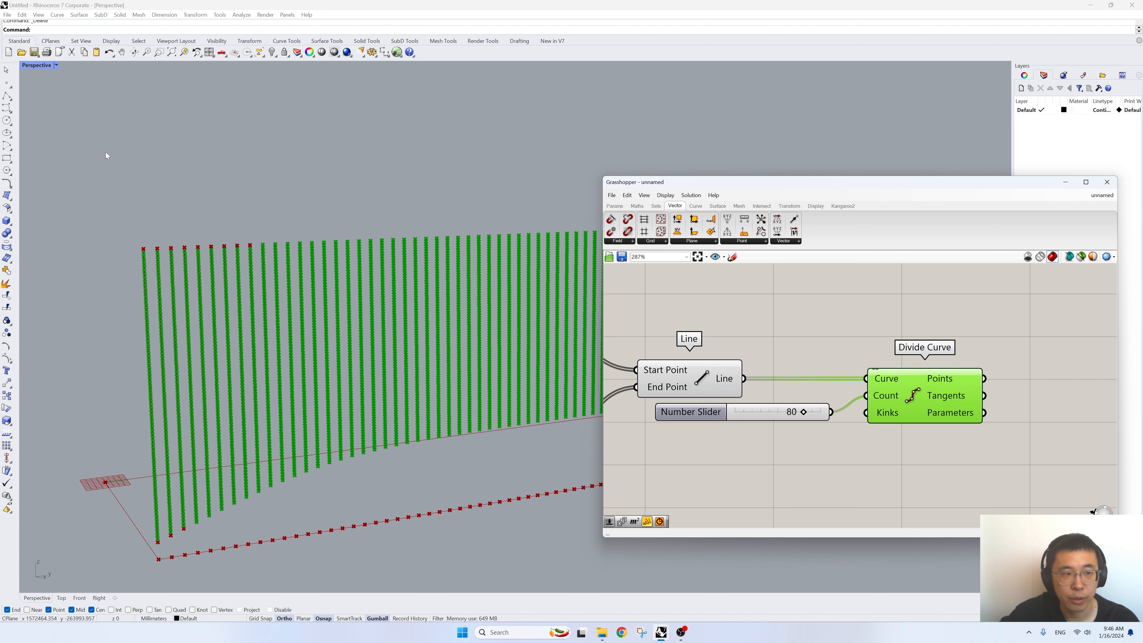
# - Place a single point object in the Right view, within the upper part of the vertical lines near their start
pyautogui.doubleClick(28, 67)
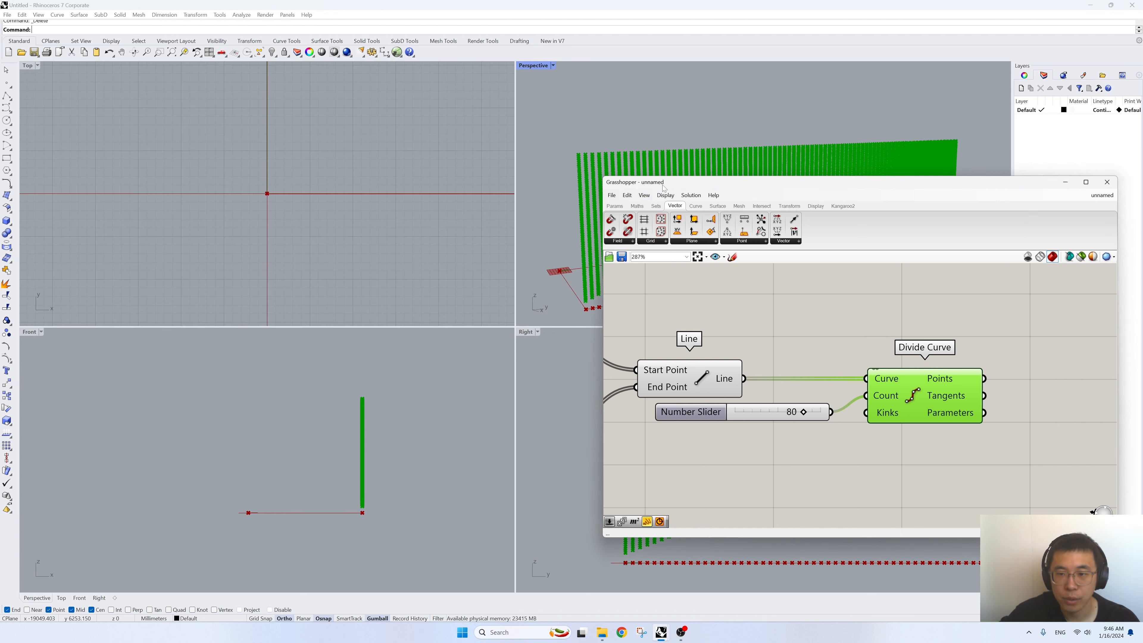
pyautogui.moveTo(664, 189); pyautogui.dragTo(832, 205)
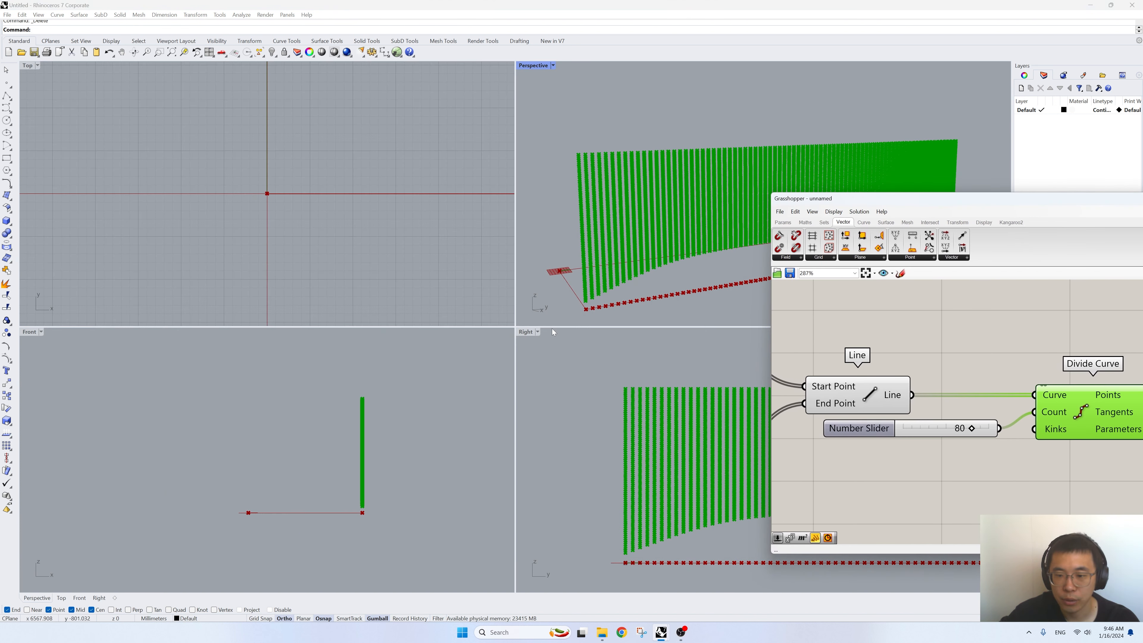
pyautogui.doubleClick(523, 333)
pyautogui.click(7, 83)
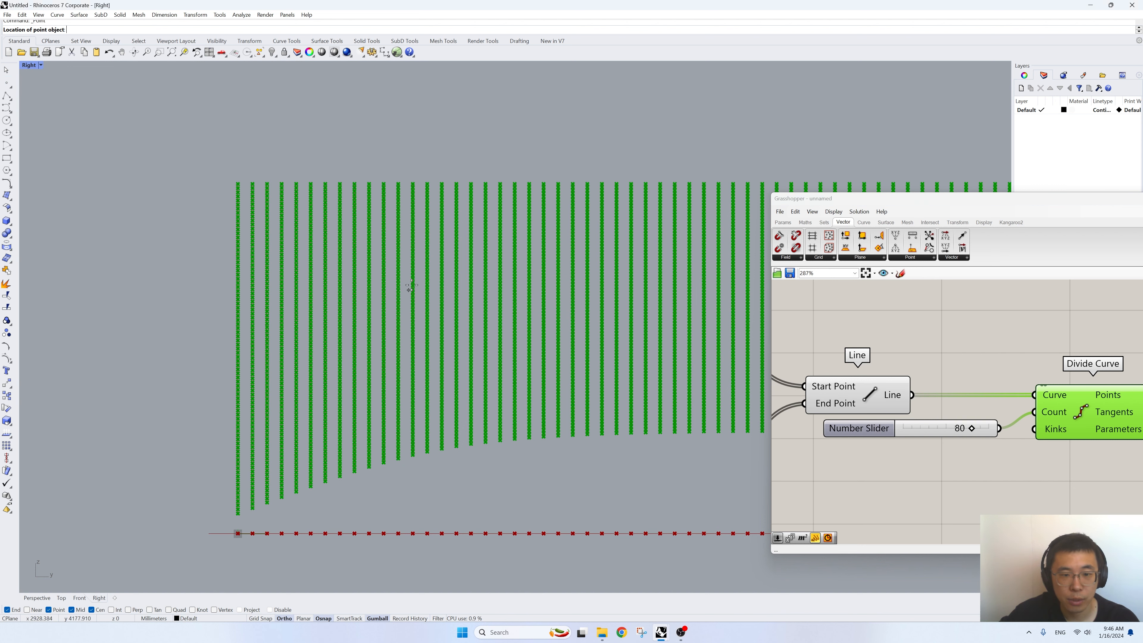
pyautogui.click(390, 261)
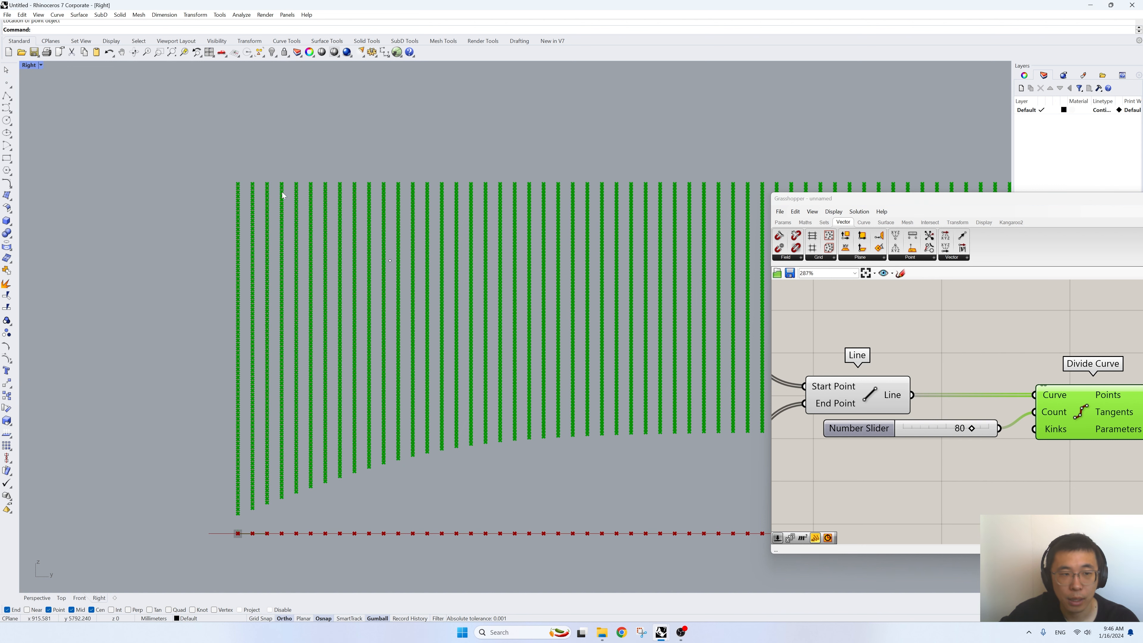
pyautogui.doubleClick(29, 65)
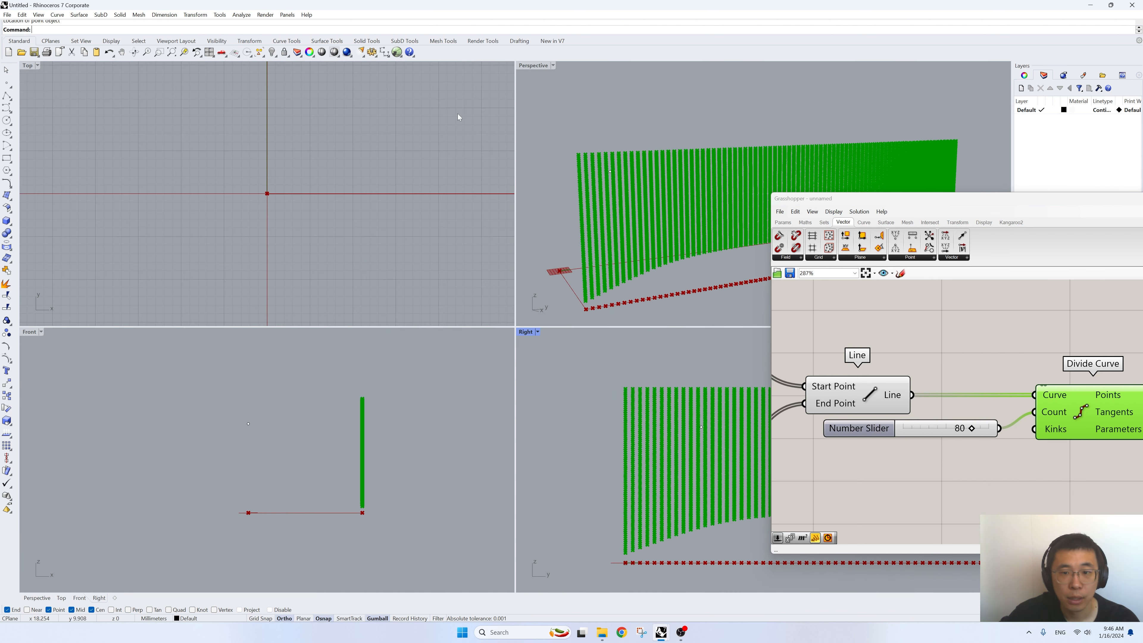
# - Select the new point and move it 6000 mm horizontally in the Front view towards the vertical lines
pyautogui.doubleClick(538, 67)
pyautogui.scroll(-9, 556, 199)
pyautogui.moveTo(450, 279); pyautogui.dragTo(567, 331, button='right')
pyautogui.click(494, 297)
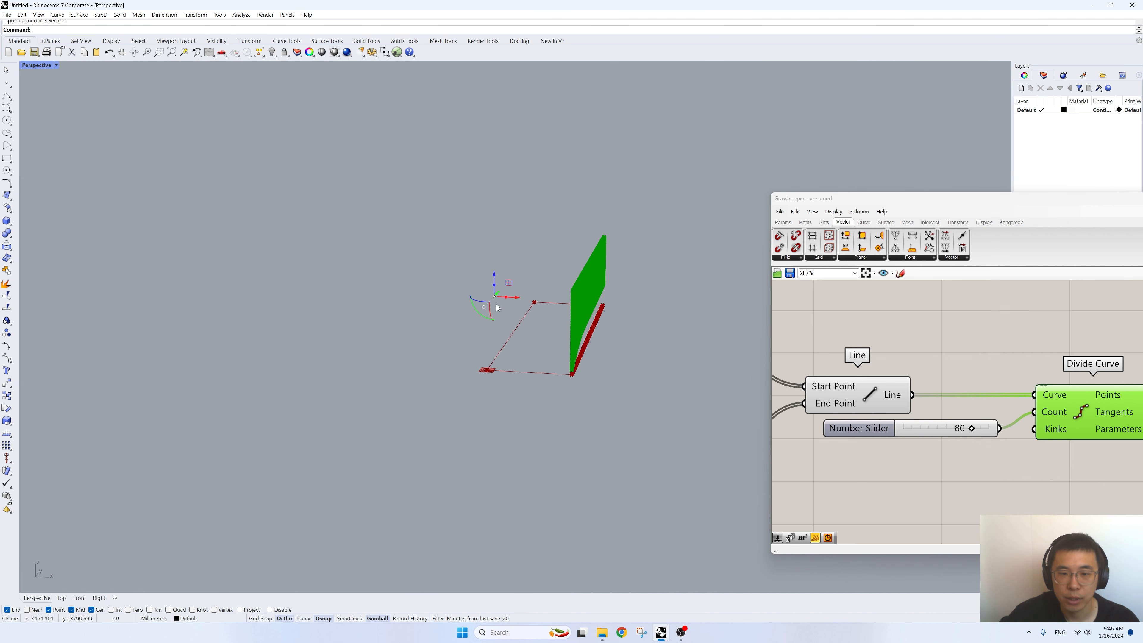
pyautogui.doubleClick(37, 66)
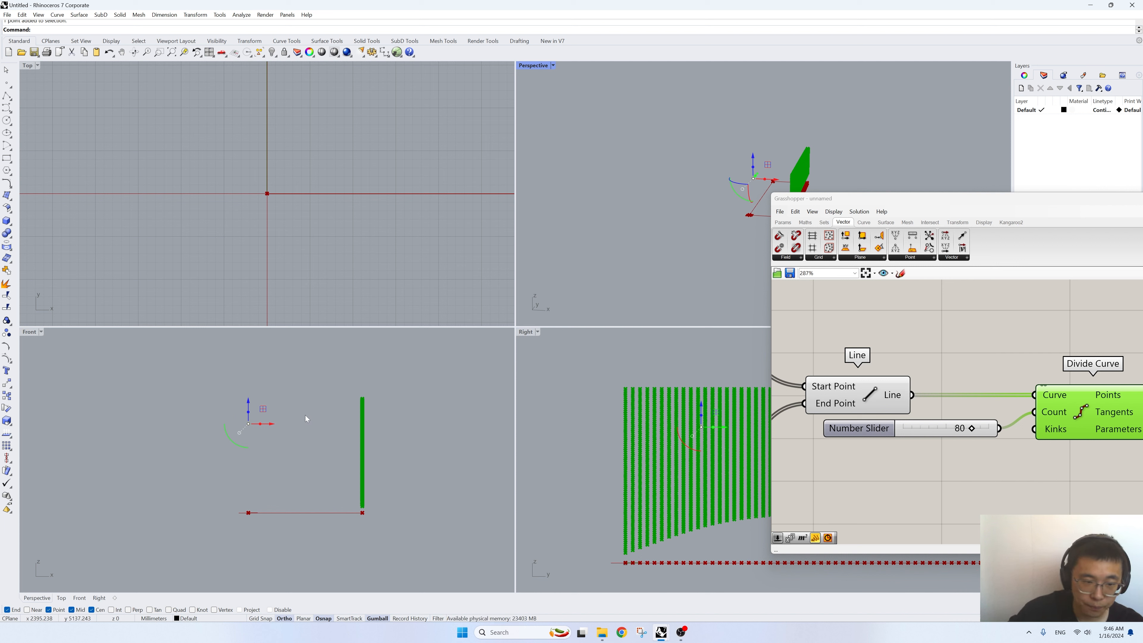
pyautogui.moveTo(221, 374); pyautogui.dragTo(277, 456)
pyautogui.write('m')
pyautogui.press('Return')
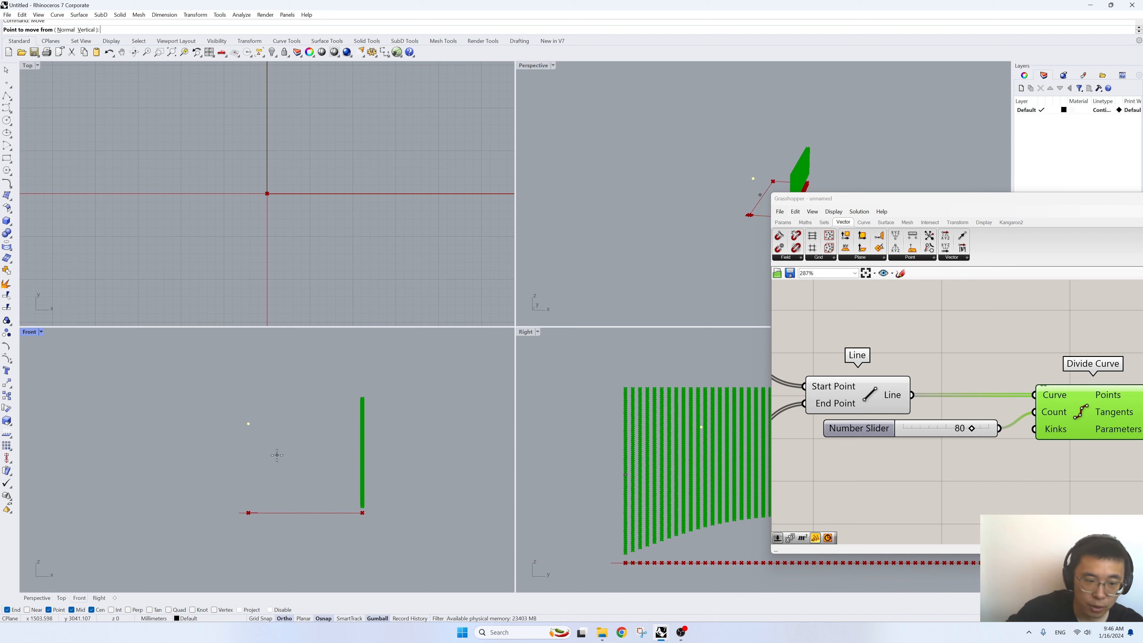
pyautogui.click(265, 400)
pyautogui.write('6000')
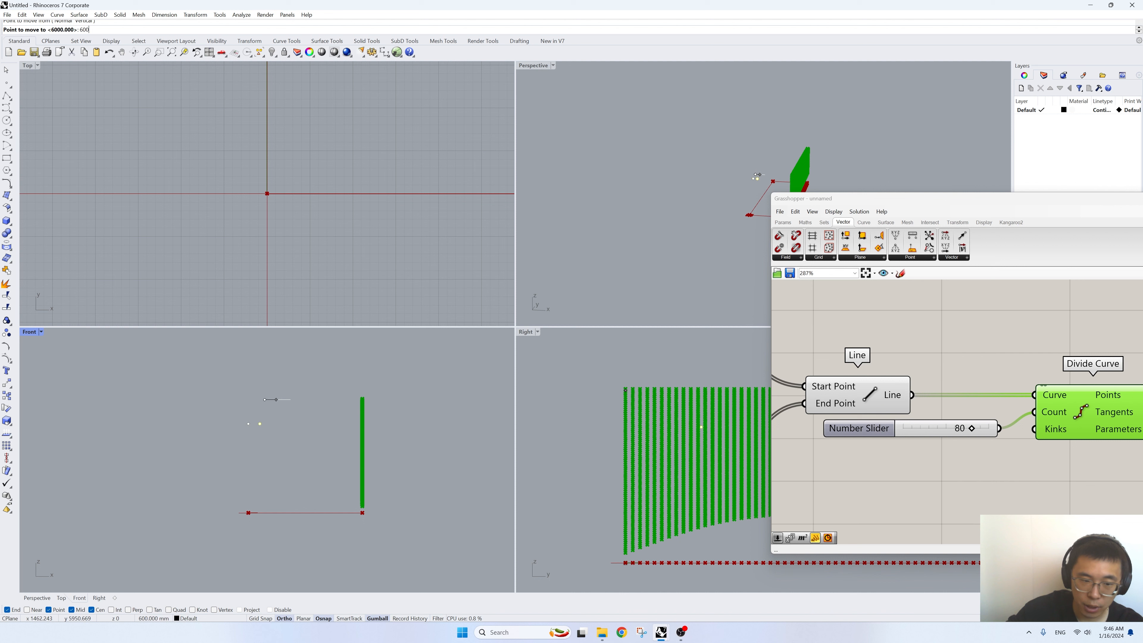
pyautogui.click(407, 400)
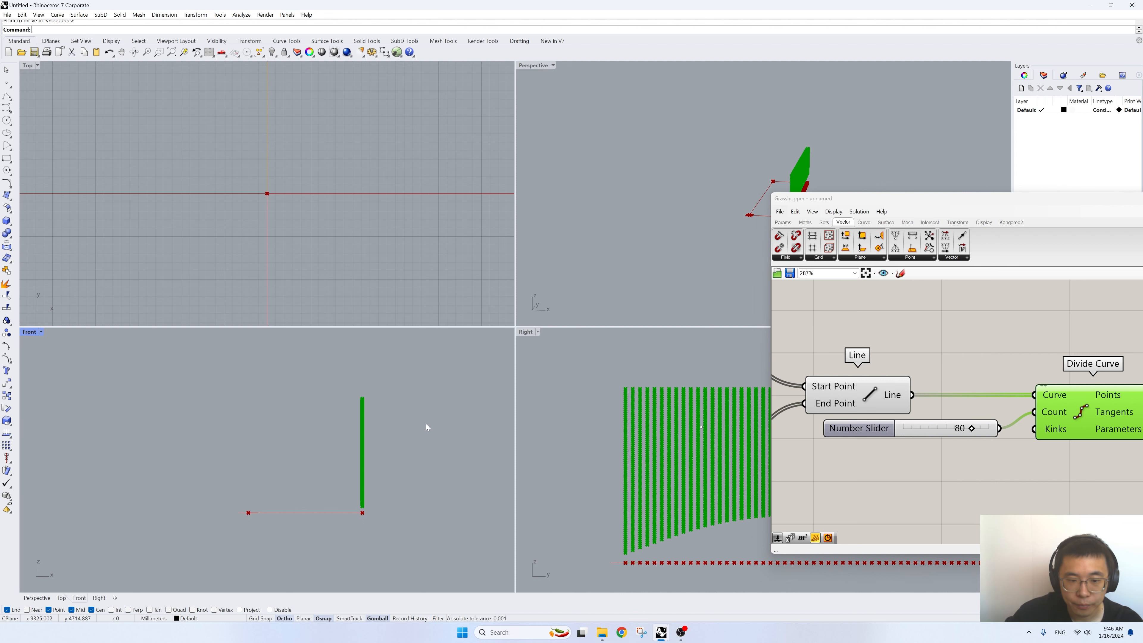
# - Select the moved point in the Perspective view, keeping the Grasshopper window clear of it
pyautogui.click(532, 70)
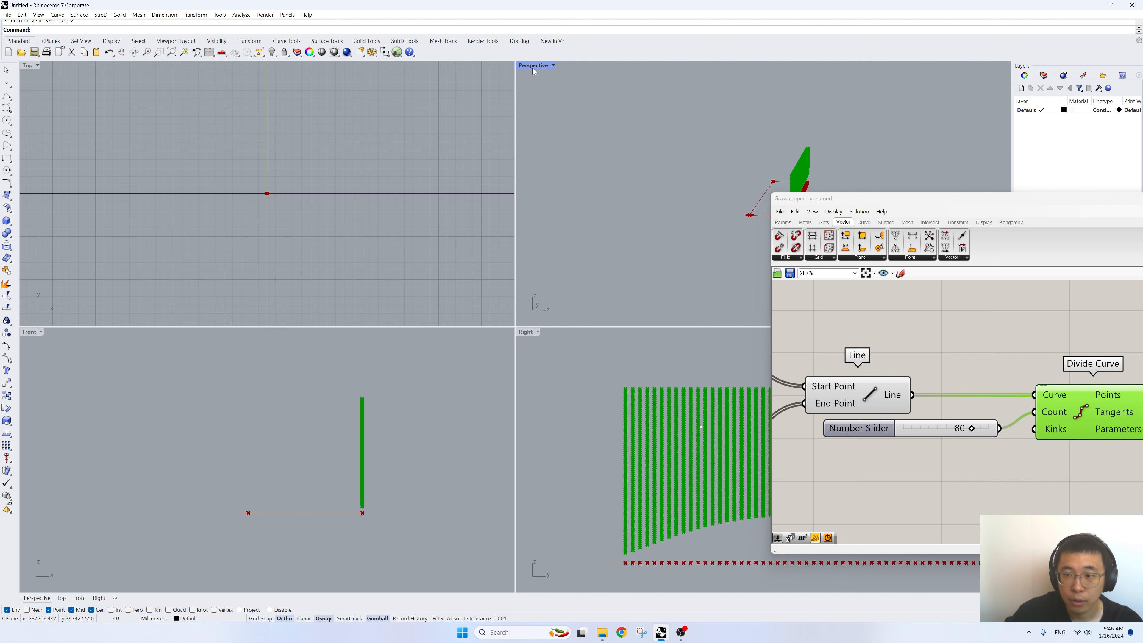
pyautogui.doubleClick(532, 68)
pyautogui.scroll(3, 499, 254)
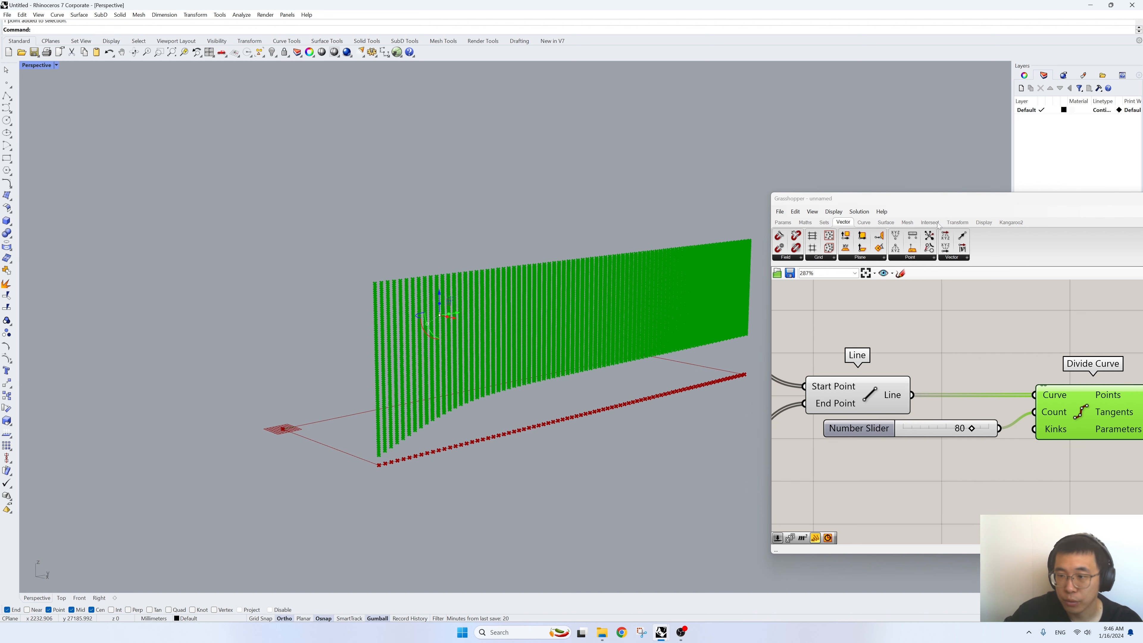
pyautogui.moveTo(928, 201); pyautogui.dragTo(708, 189)
pyautogui.keyDown('shift'); pyautogui.moveTo(470, 322); pyautogui.dragTo(353, 348, button='right'); pyautogui.keyUp('shift')
pyautogui.scroll(5, 355, 353)
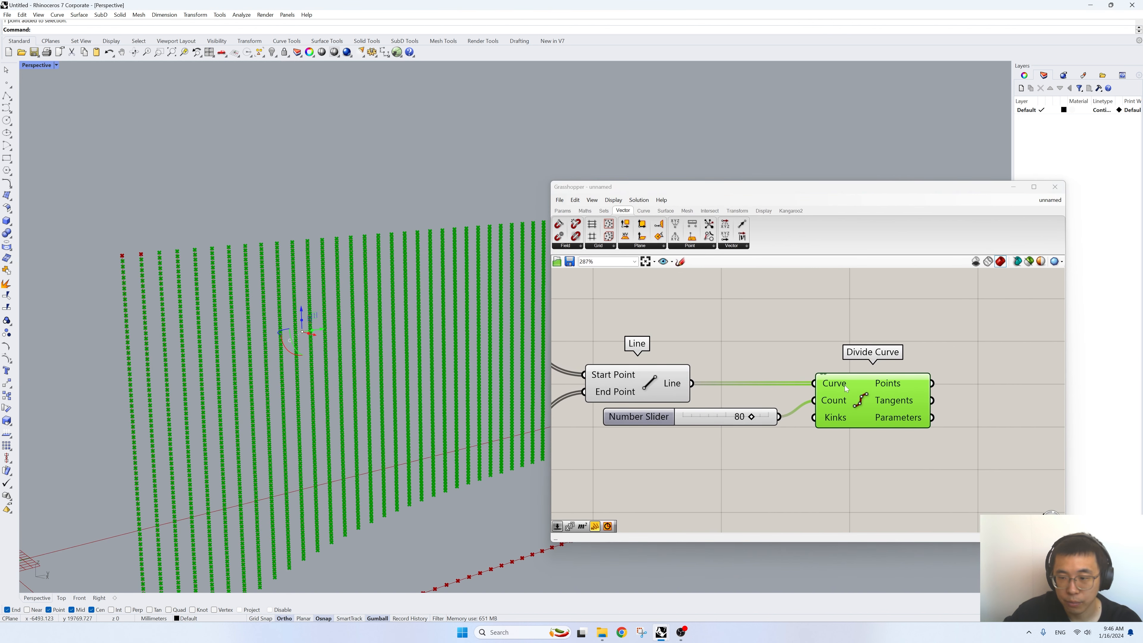
# - Add a Point parameter that references the selected Rhino point and place it above the Divide Curve component
pyautogui.moveTo(993, 387); pyautogui.dragTo(883, 414, button='right')
pyautogui.doubleClick(882, 413)
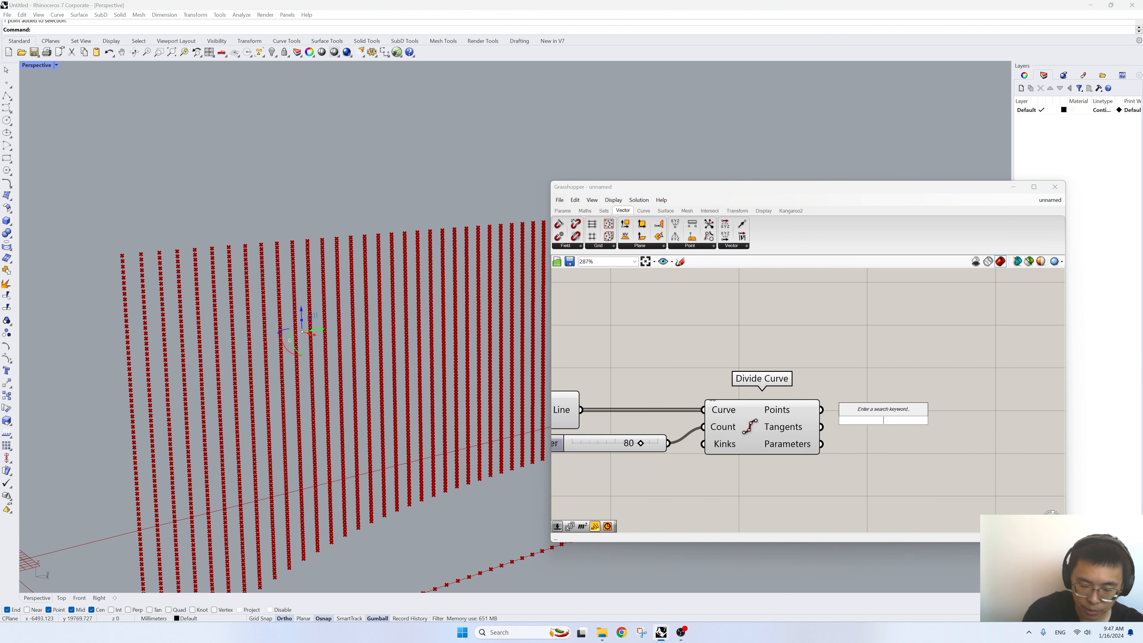
pyautogui.write('point')
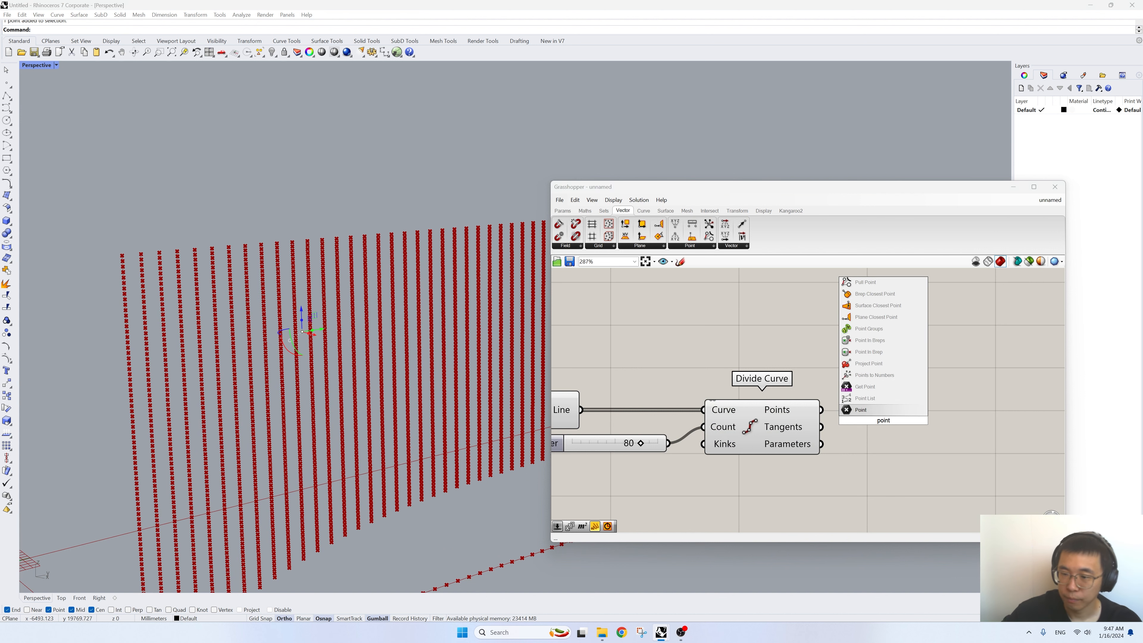
pyautogui.press('Return')
pyautogui.rightClick(881, 421)
pyautogui.click(923, 532)
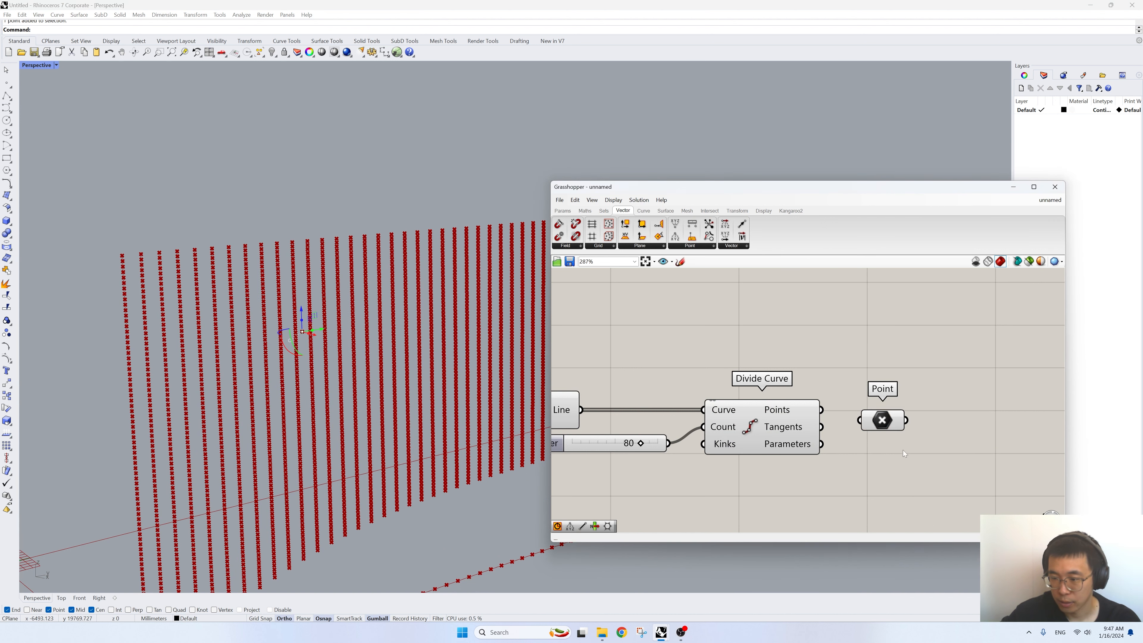
pyautogui.moveTo(883, 421); pyautogui.dragTo(928, 355)
pyautogui.scroll(4, 349, 386)
pyautogui.moveTo(932, 370); pyautogui.dragTo(753, 430, button='right')
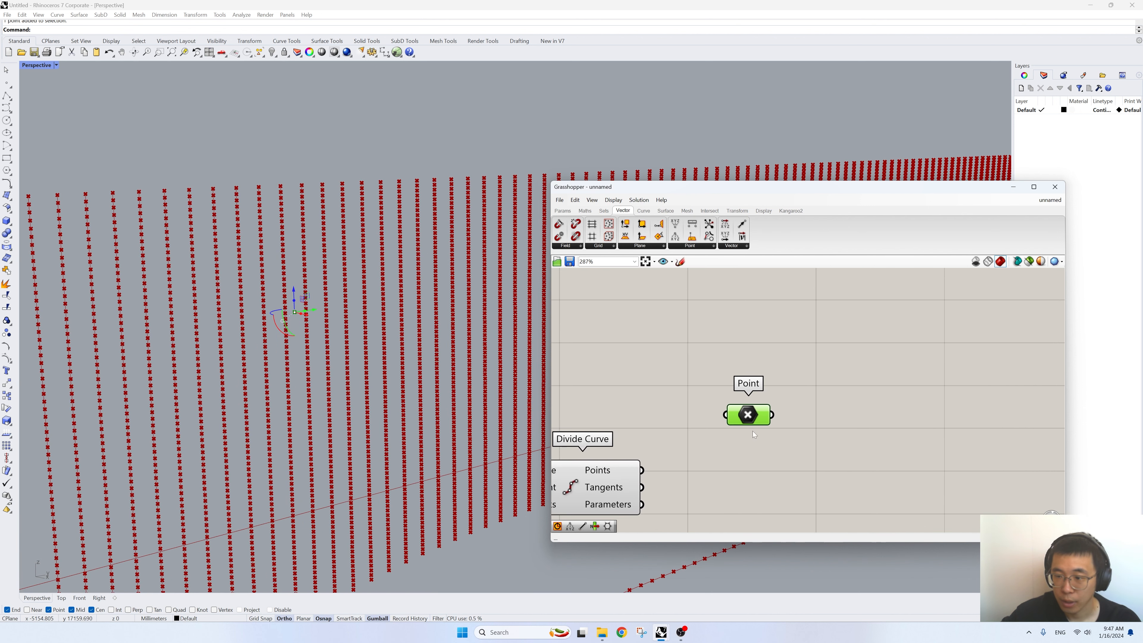
pyautogui.doubleClick(930, 467)
pyautogui.write('cicle')
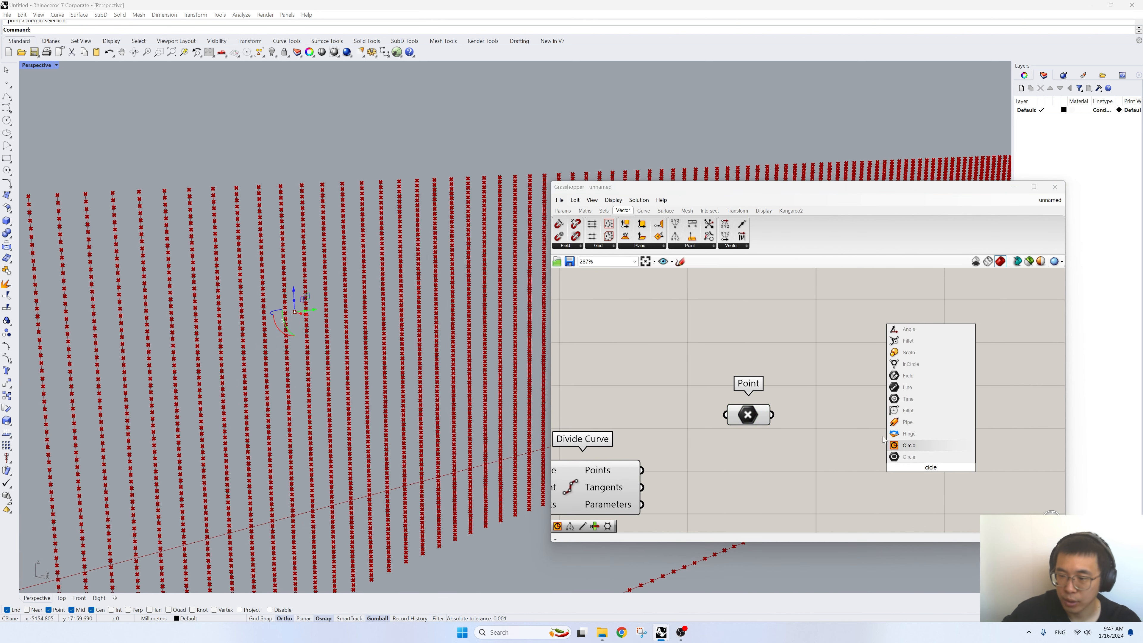
pyautogui.click(909, 444)
pyautogui.click(910, 447)
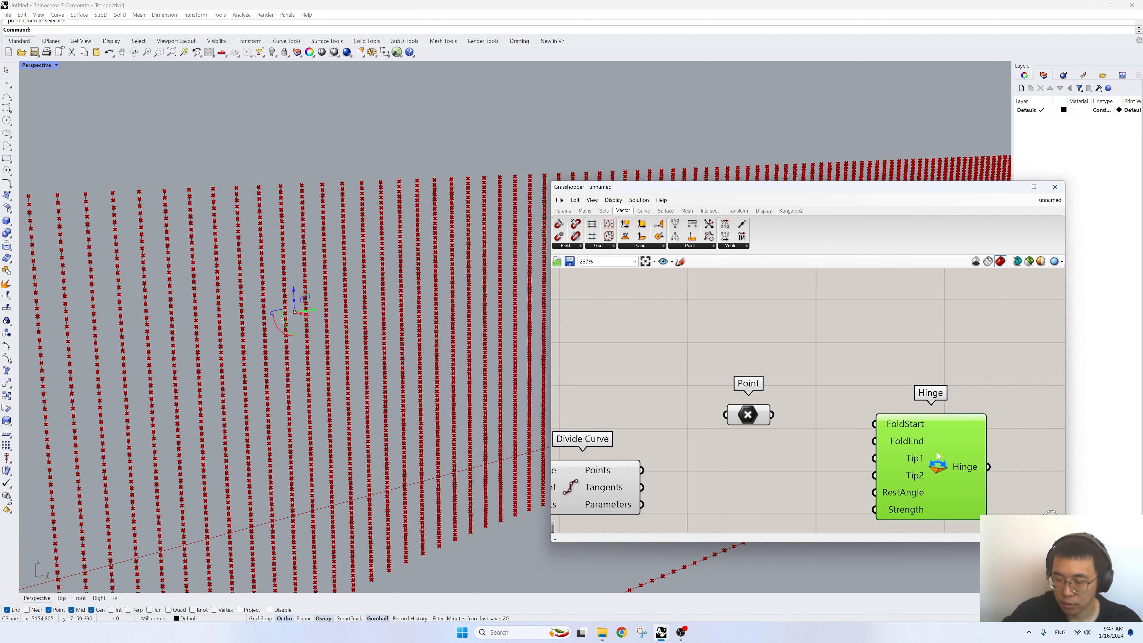
pyautogui.press('Delete')
# - Add a Circle component with Plane and Radius inputs beside the Point parameter
pyautogui.doubleClick(937, 451)
pyautogui.write('circle')
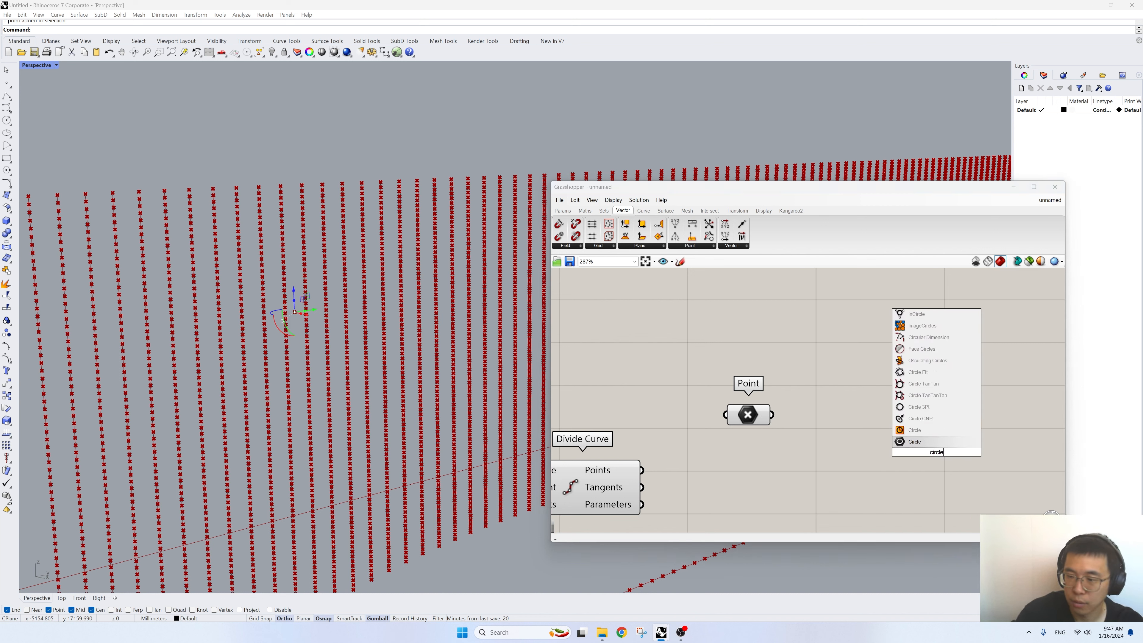
pyautogui.click(949, 430)
pyautogui.moveTo(770, 415); pyautogui.dragTo(826, 430)
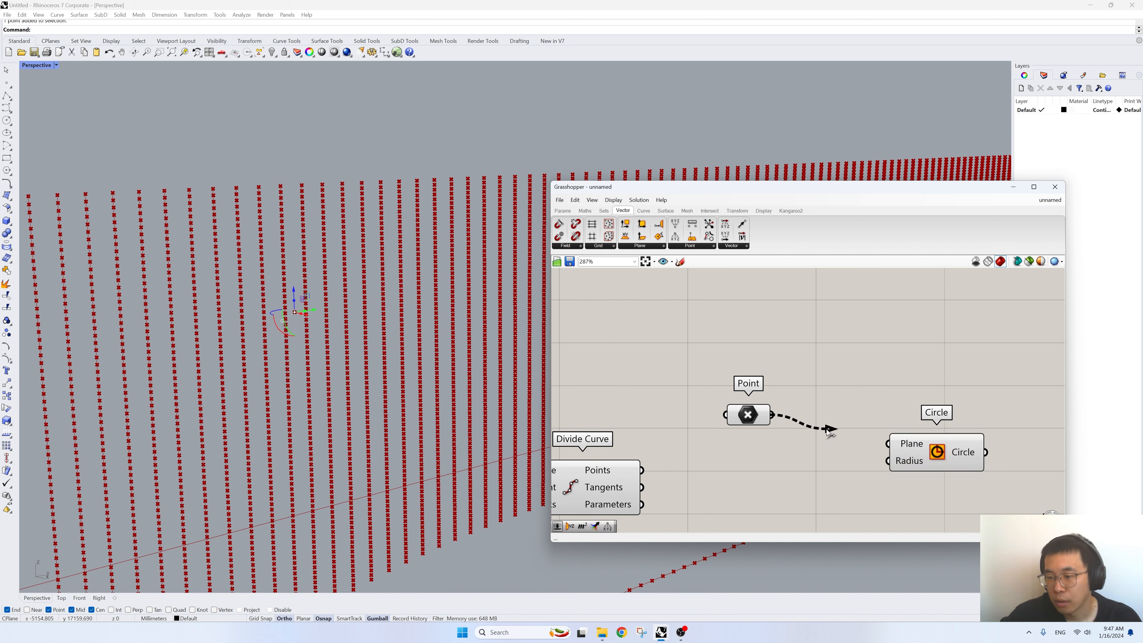
# - Add a YZ Plane component, feed the Point into its Origin and connect its Plane output to the Circle's Plane input
pyautogui.doubleClick(829, 390)
pyautogui.write('yz')
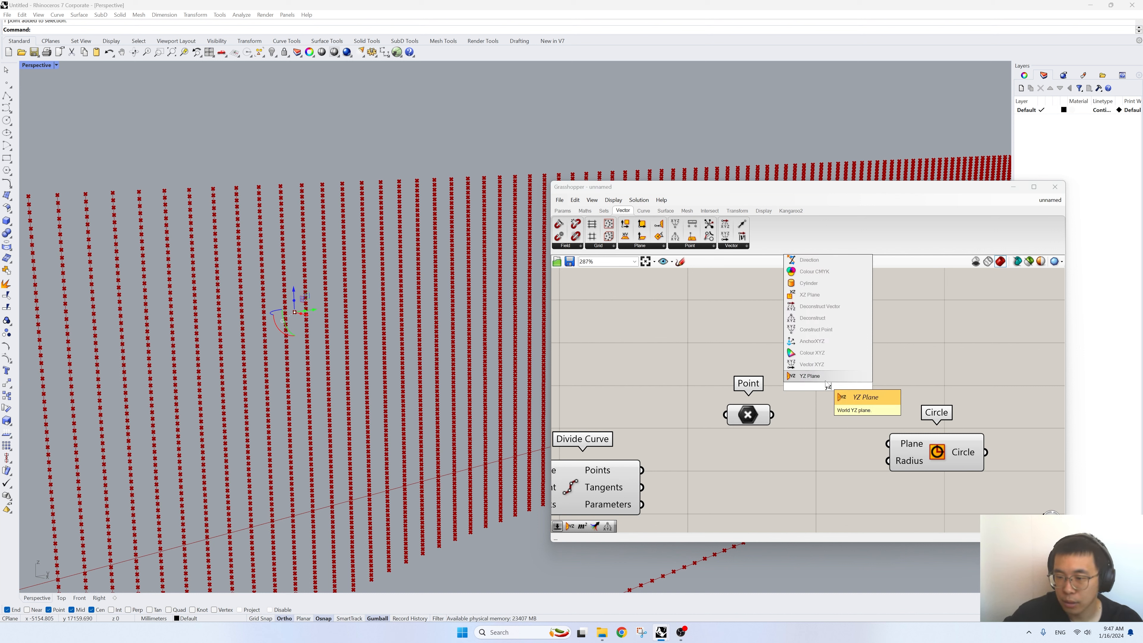
pyautogui.press('Return')
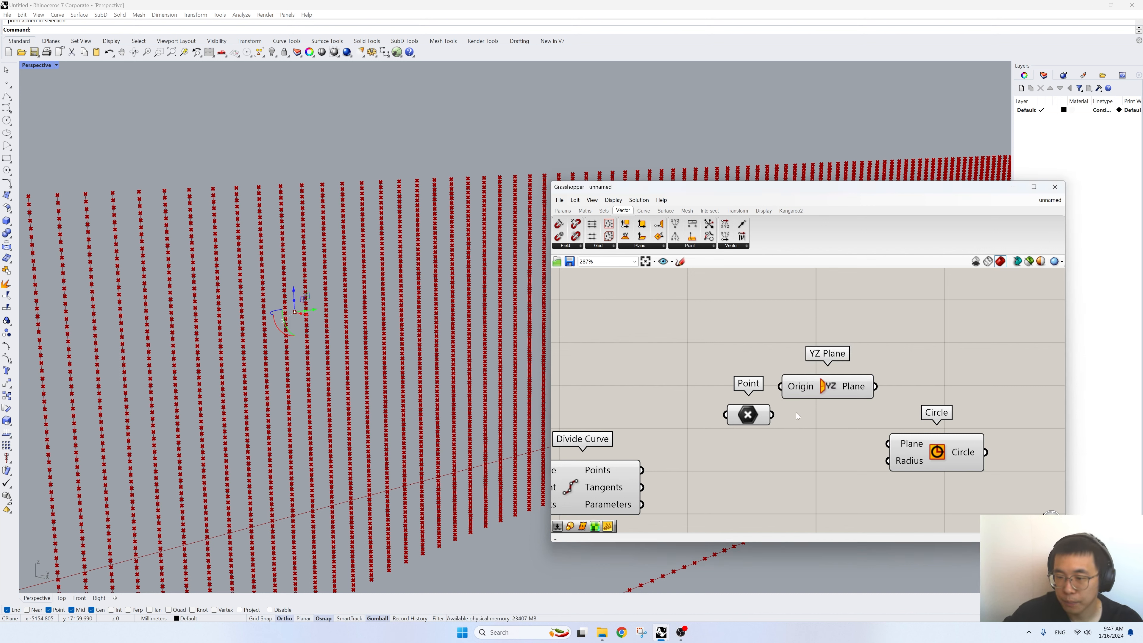
pyautogui.moveTo(773, 415); pyautogui.dragTo(782, 387)
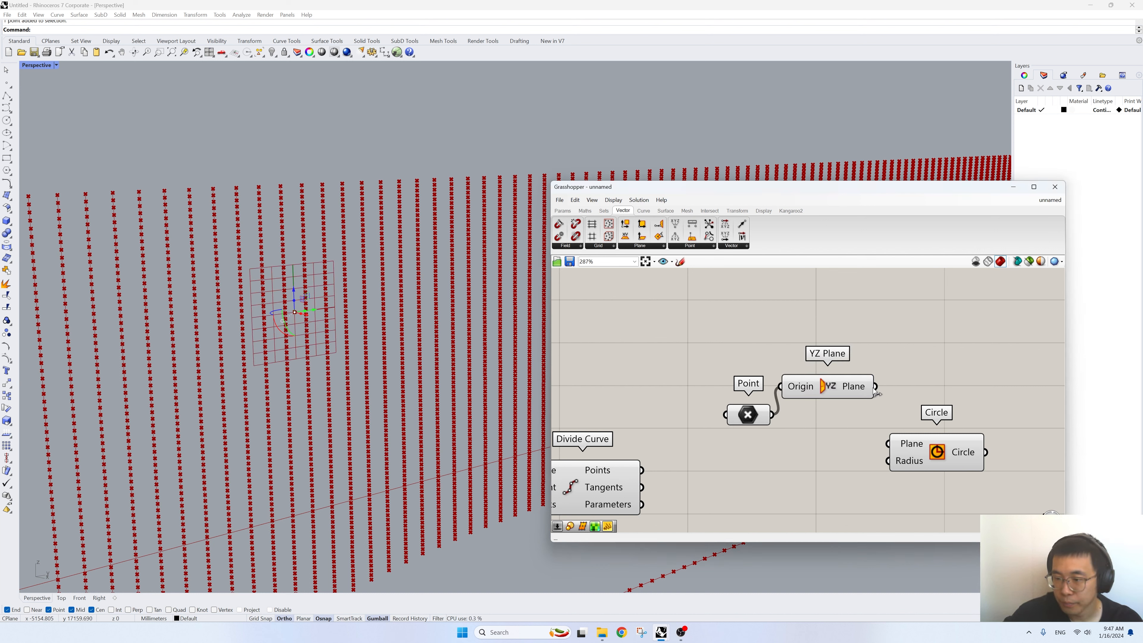
pyautogui.moveTo(875, 387); pyautogui.dragTo(904, 443)
# - Add a number slider set to 1100 and connect it to the Circle's Radius input
pyautogui.doubleClick(855, 461)
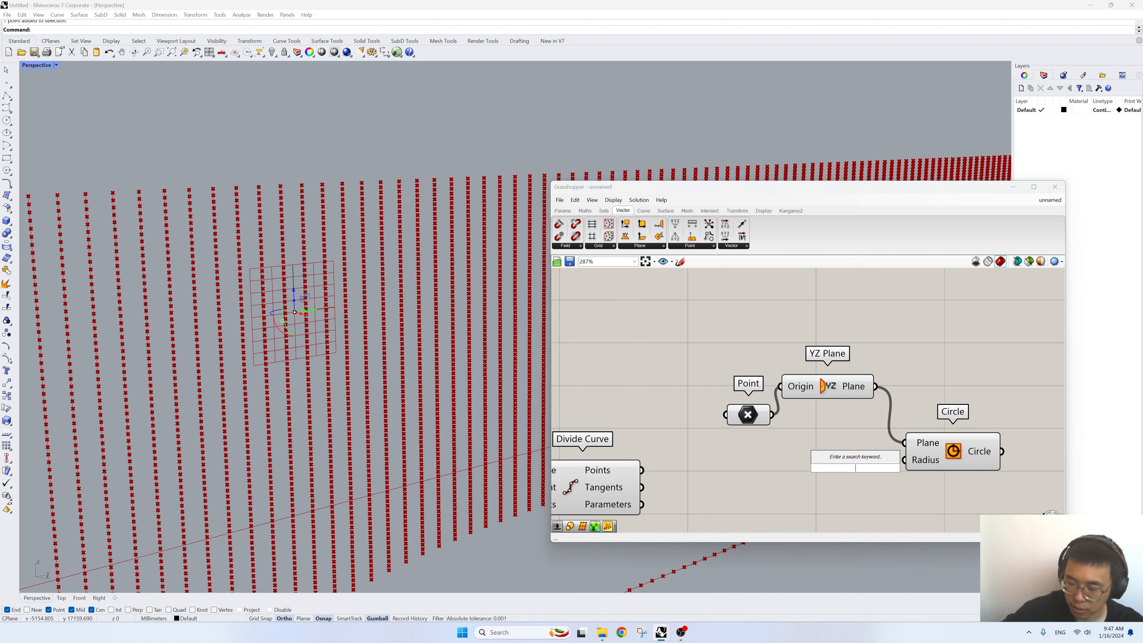
pyautogui.write('1')
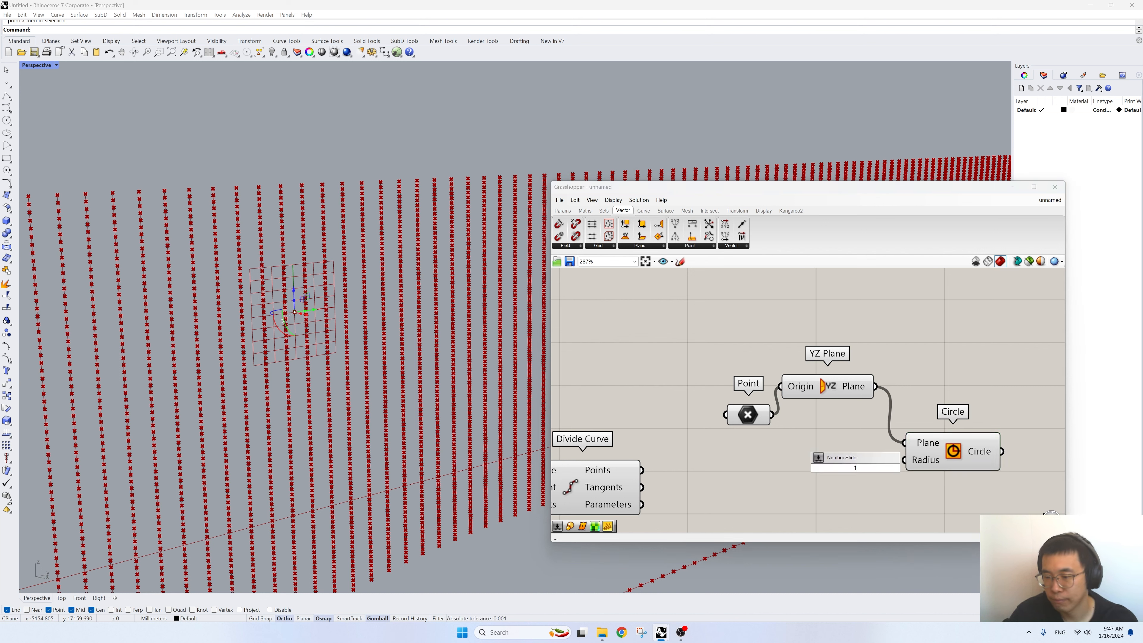
pyautogui.write('00')
pyautogui.press('Return')
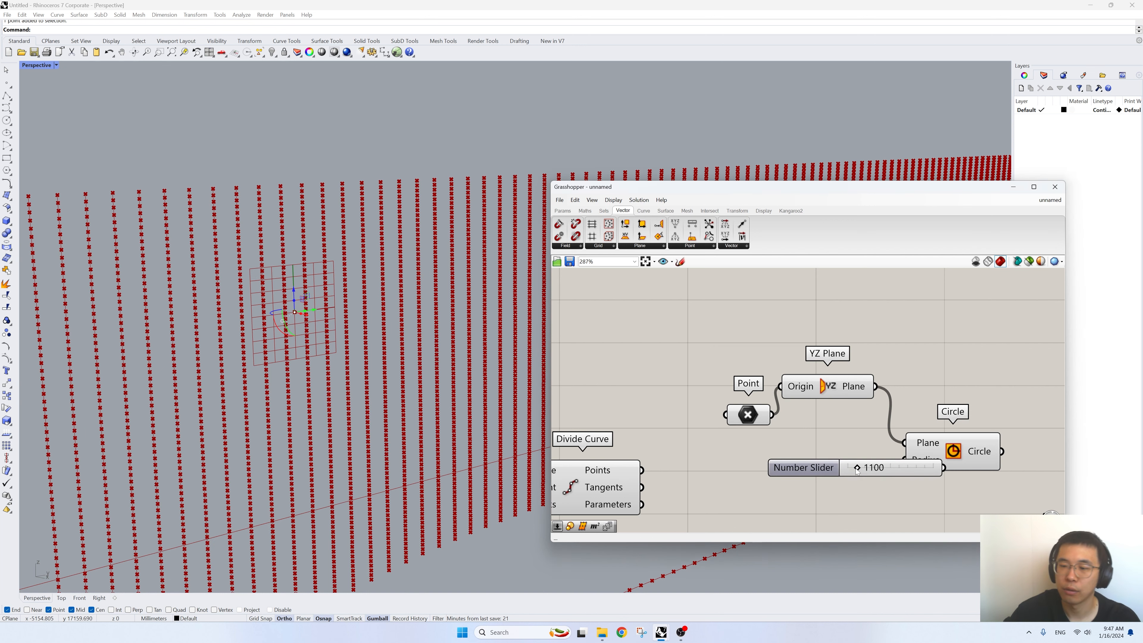
pyautogui.moveTo(897, 476); pyautogui.dragTo(984, 449)
# - Lower the reference point slightly in the Perspective view and set the circle's radius slider to 1344
pyautogui.scroll(-10, 387, 360)
pyautogui.moveTo(388, 370); pyautogui.dragTo(427, 400, button='right')
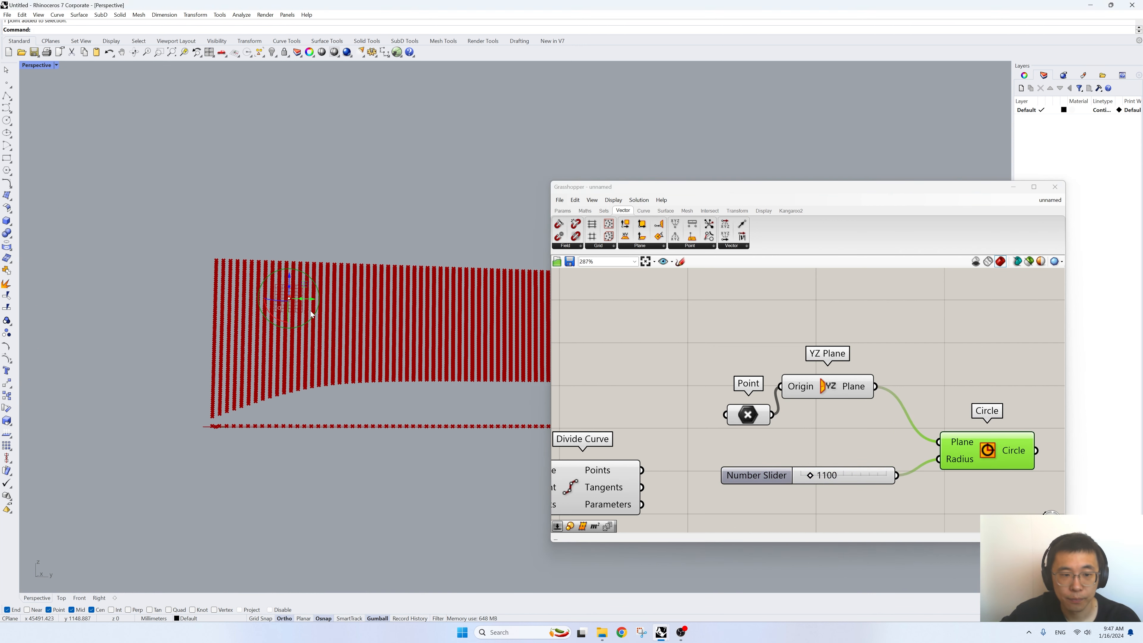
pyautogui.scroll(4, 307, 309)
pyautogui.moveTo(277, 270); pyautogui.dragTo(278, 288)
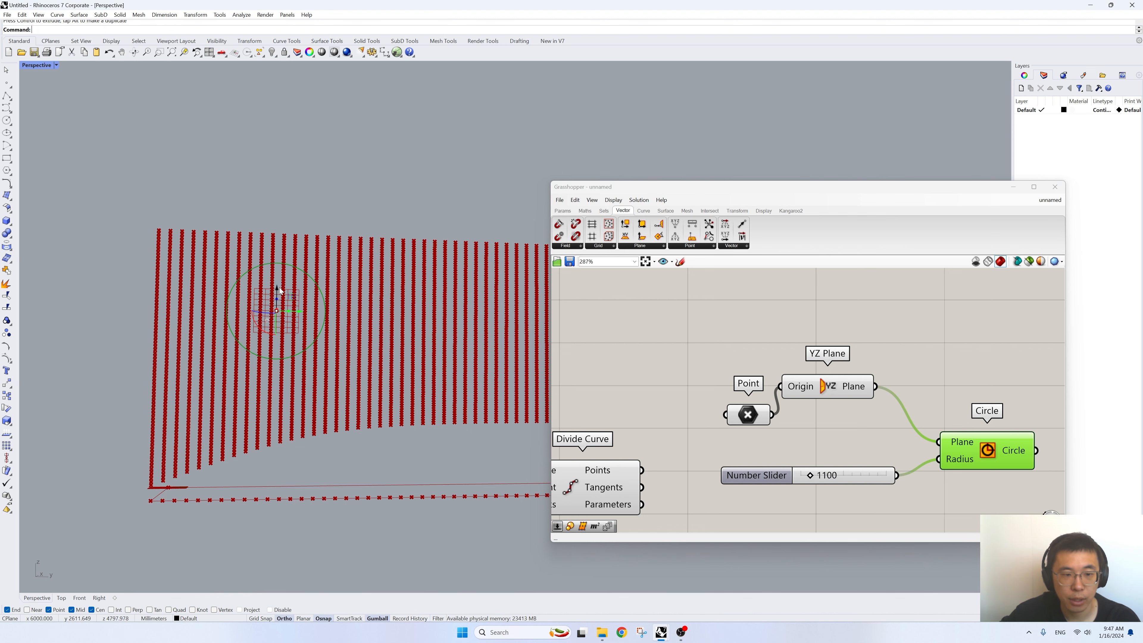
pyautogui.scroll(3, 276, 309)
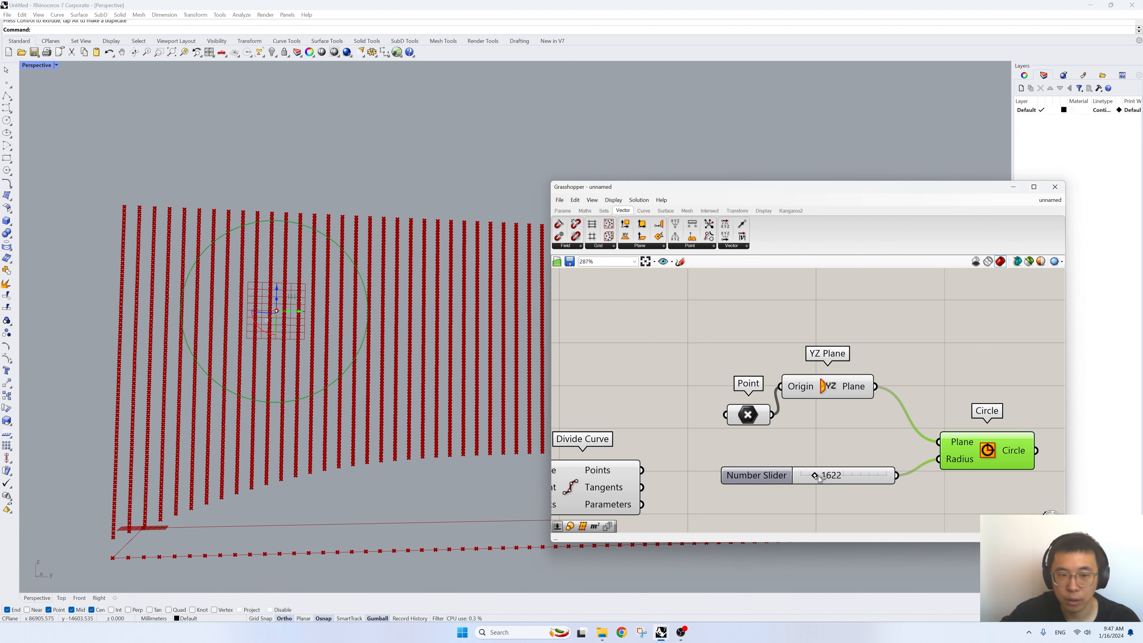
pyautogui.moveTo(810, 475); pyautogui.dragTo(813, 476)
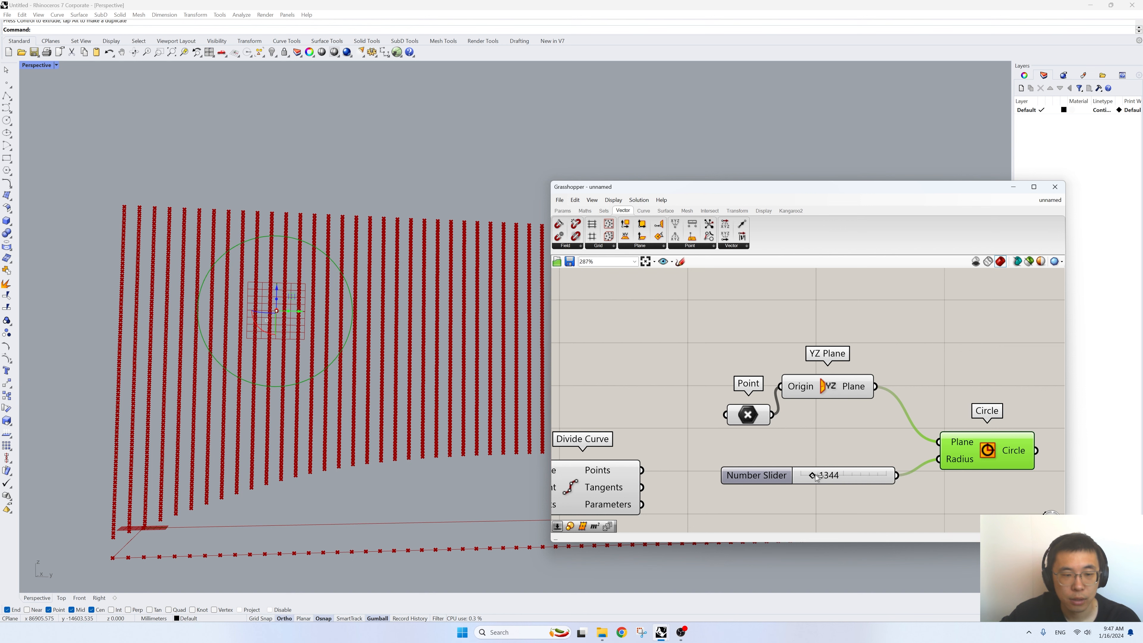
# - Move the Point, YZ Plane, radius slider and Circle components together farther above the Divide Curve component
pyautogui.moveTo(492, 329); pyautogui.dragTo(324, 348, button='right')
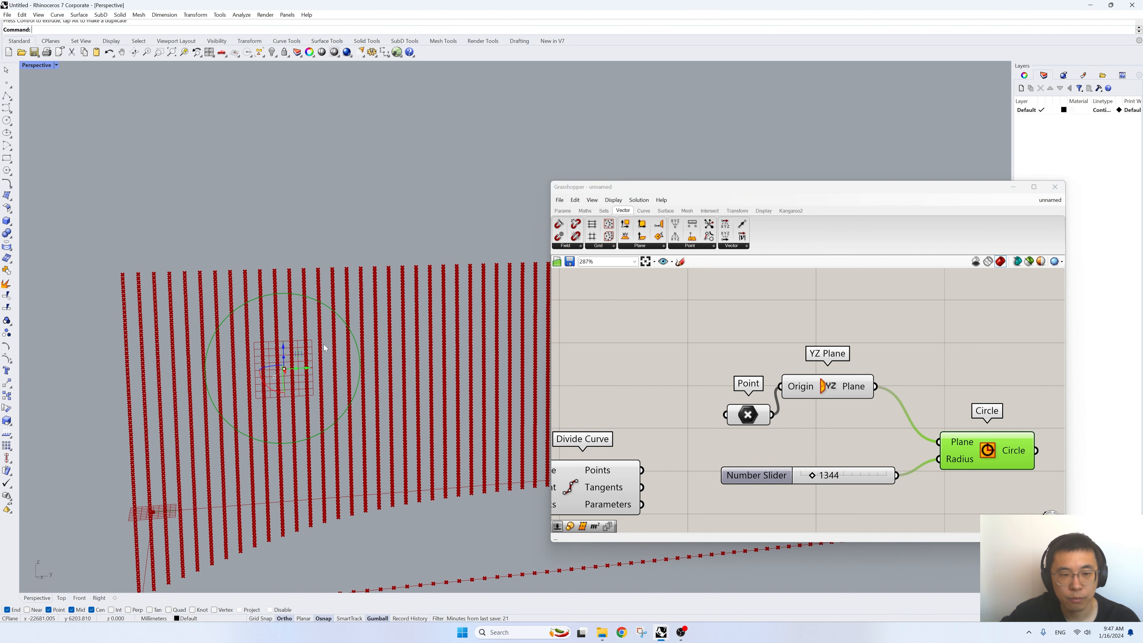
pyautogui.moveTo(324, 349); pyautogui.dragTo(378, 356, button='right')
pyautogui.scroll(2, 324, 358)
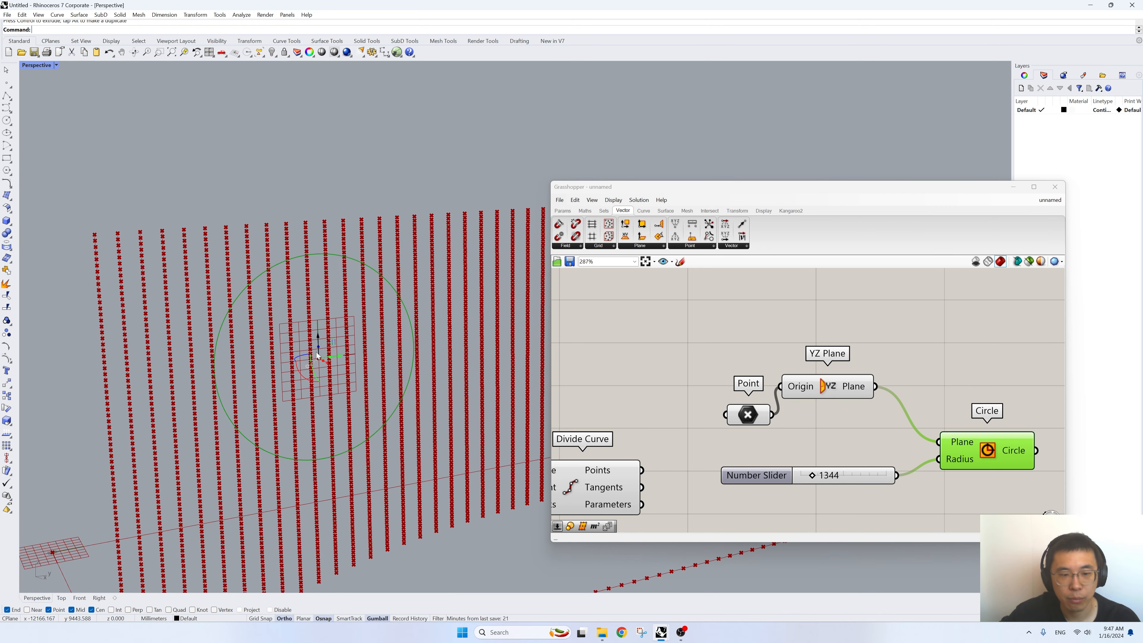
pyautogui.moveTo(909, 381); pyautogui.dragTo(815, 375, button='right')
pyautogui.click(660, 388)
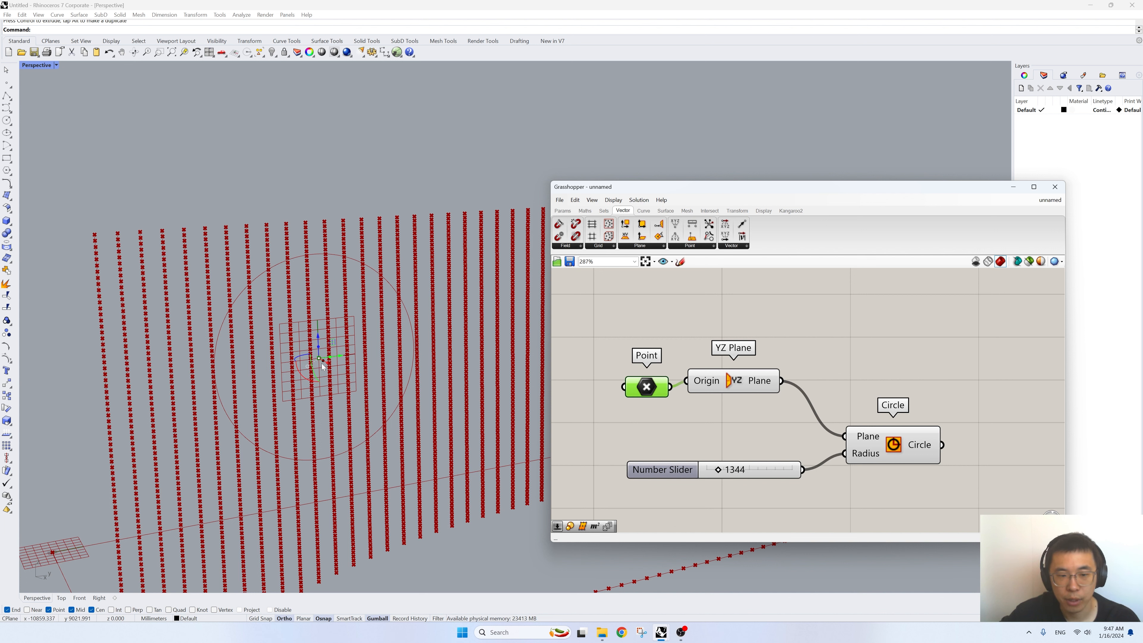
pyautogui.scroll(-3, 904, 473)
pyautogui.moveTo(904, 473); pyautogui.dragTo(776, 343)
pyautogui.click(627, 460)
pyautogui.moveTo(837, 465); pyautogui.dragTo(780, 443, button='right')
pyautogui.click(780, 443)
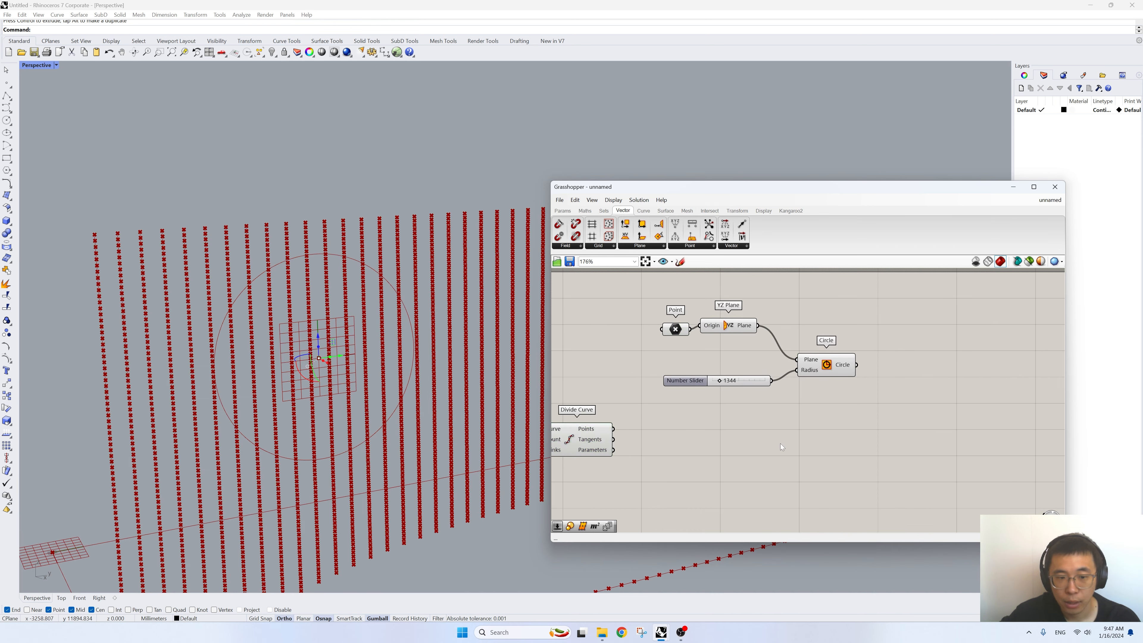
# - Add a Vector 2Pt component beside Divide Curve and connect the reference Point to its Point A input
pyautogui.click(386, 219)
pyautogui.moveTo(375, 234); pyautogui.dragTo(322, 314, button='right')
pyautogui.doubleClick(717, 430)
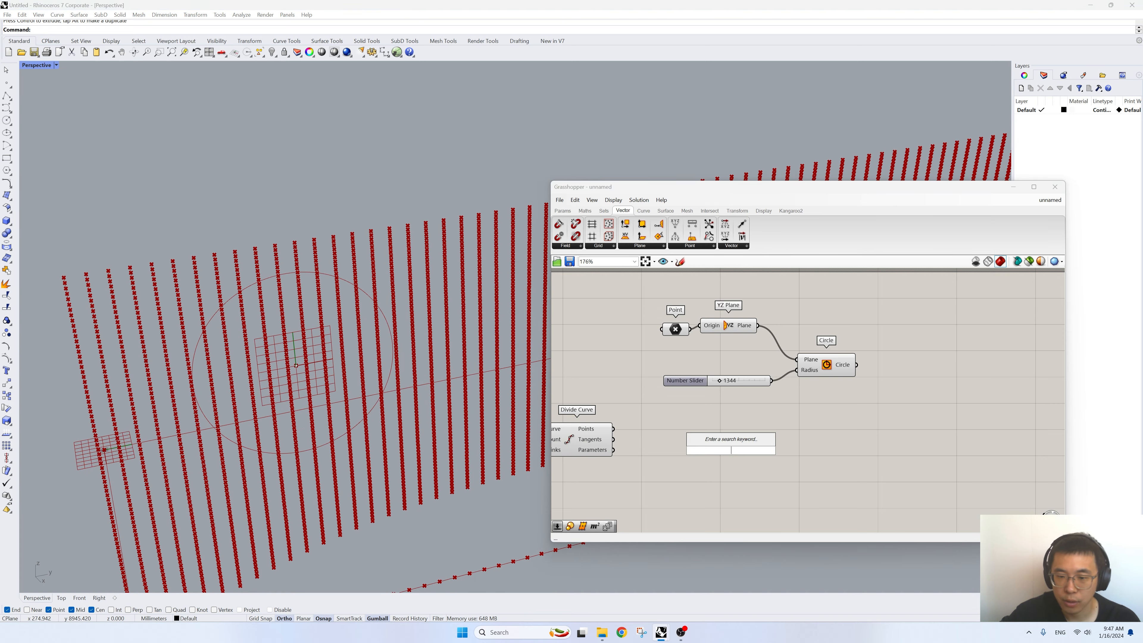
pyautogui.write('vector')
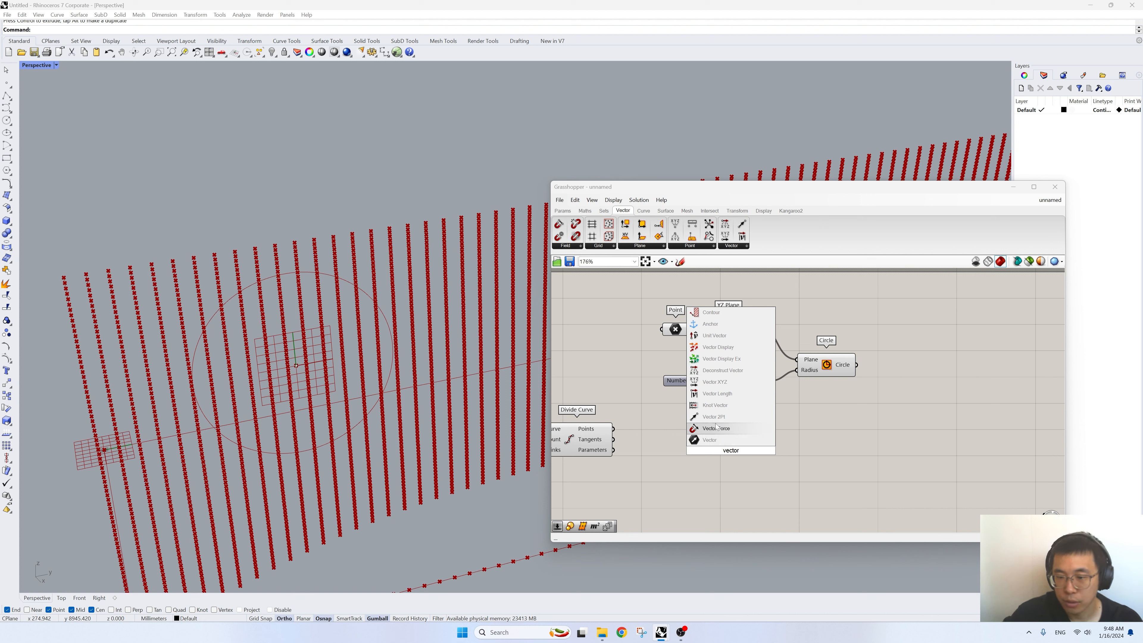
pyautogui.click(714, 417)
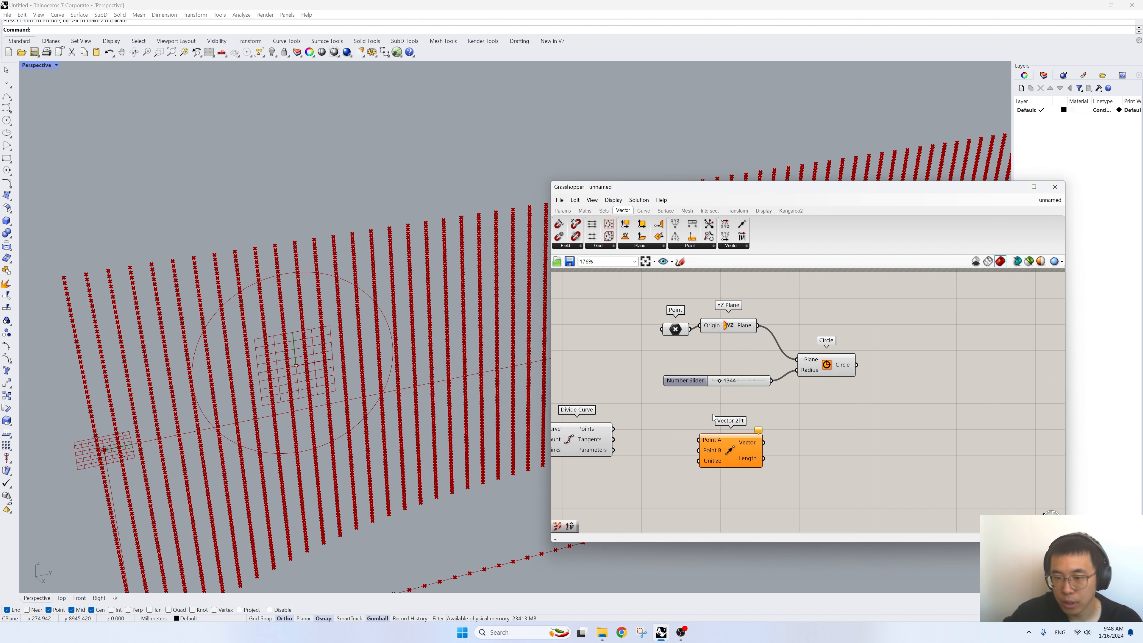
pyautogui.moveTo(675, 331); pyautogui.dragTo(703, 439)
pyautogui.click(609, 438)
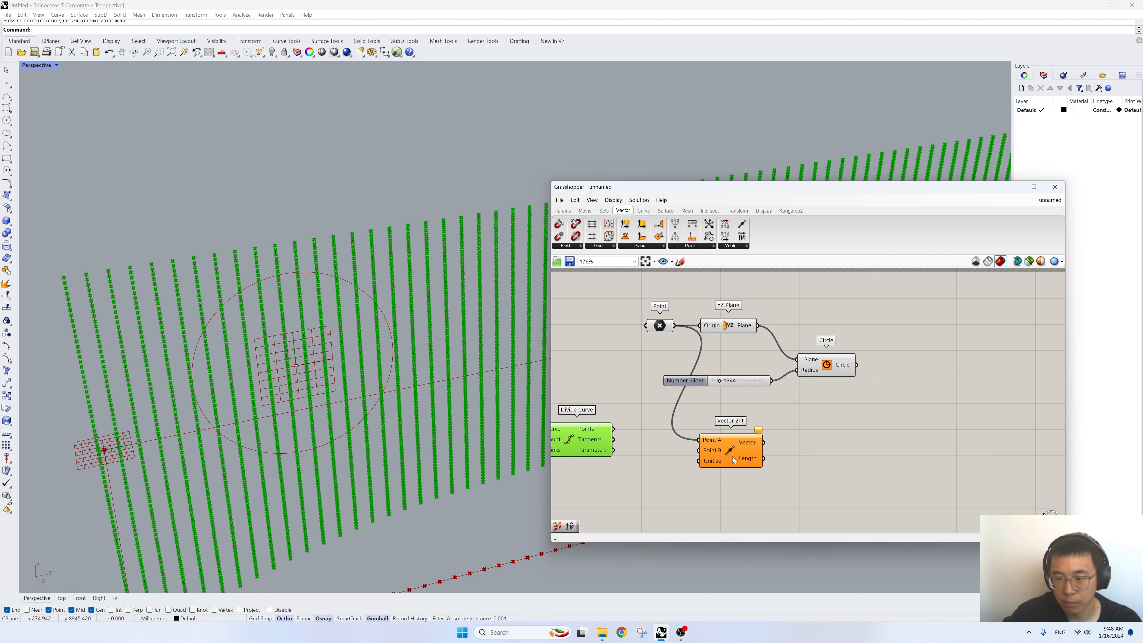
pyautogui.moveTo(732, 459); pyautogui.dragTo(755, 453)
# - Add a Point In Curve component and connect the Circle to its Curve input and the Divide Curve Points to its Point input
pyautogui.moveTo(745, 459); pyautogui.dragTo(857, 436, button='right')
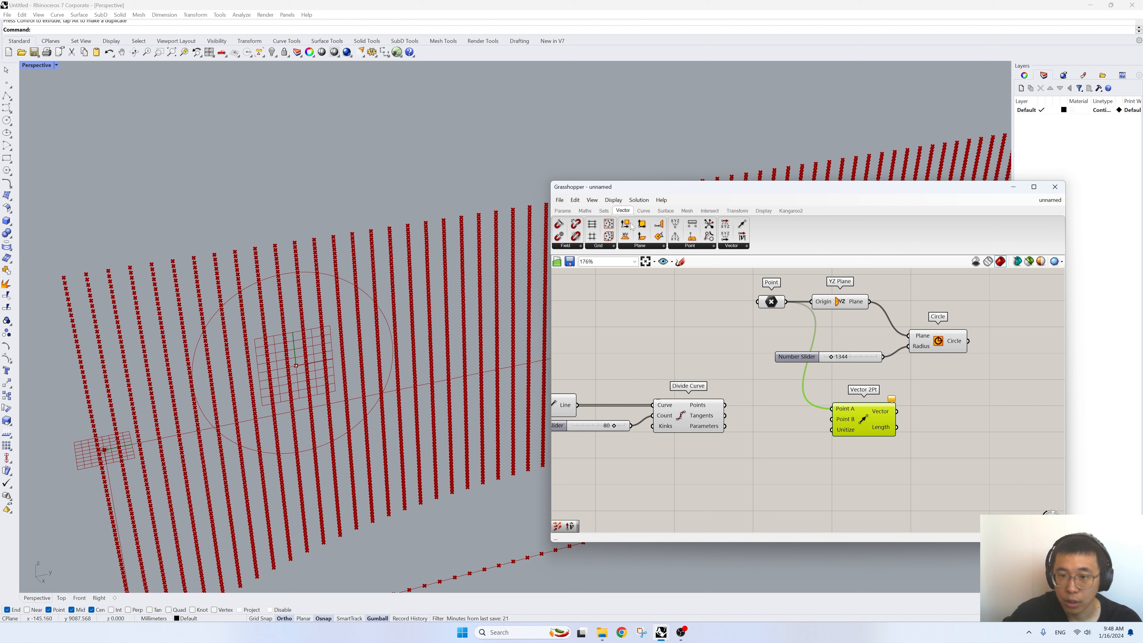
pyautogui.click(643, 211)
pyautogui.click(594, 246)
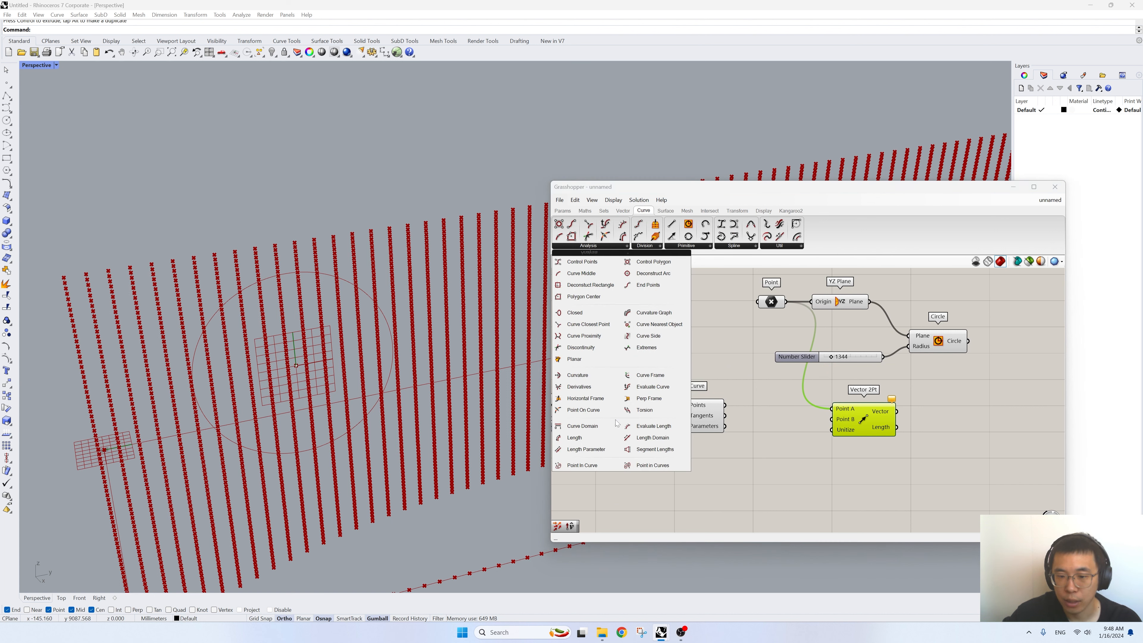
pyautogui.moveTo(583, 465); pyautogui.dragTo(765, 460)
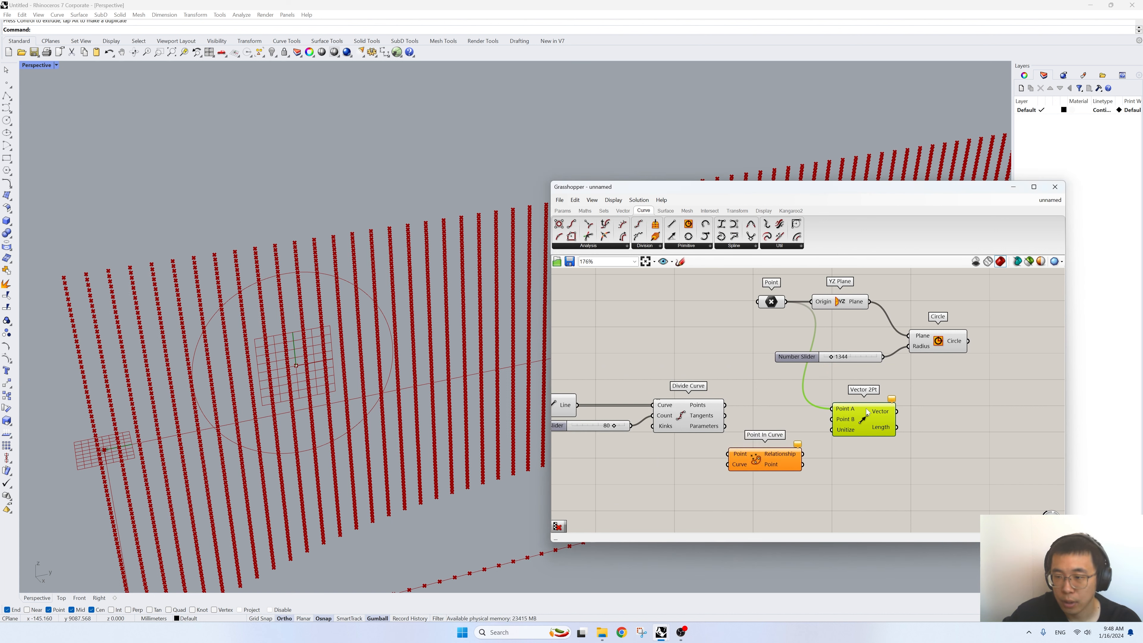
pyautogui.moveTo(967, 345); pyautogui.dragTo(729, 465)
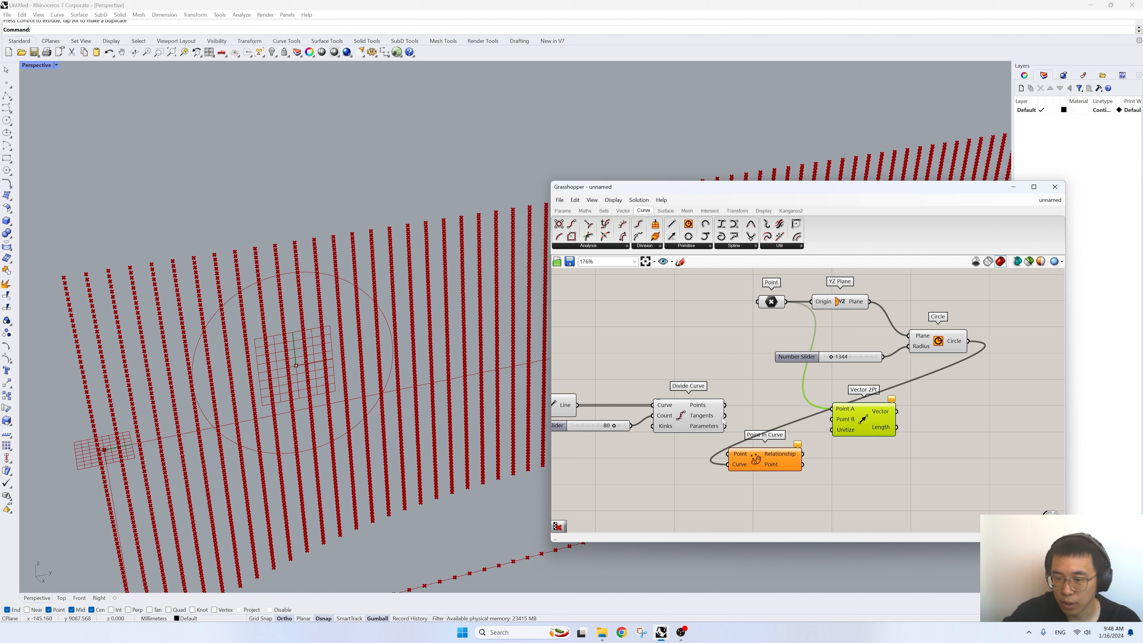
pyautogui.moveTo(726, 406); pyautogui.dragTo(784, 464)
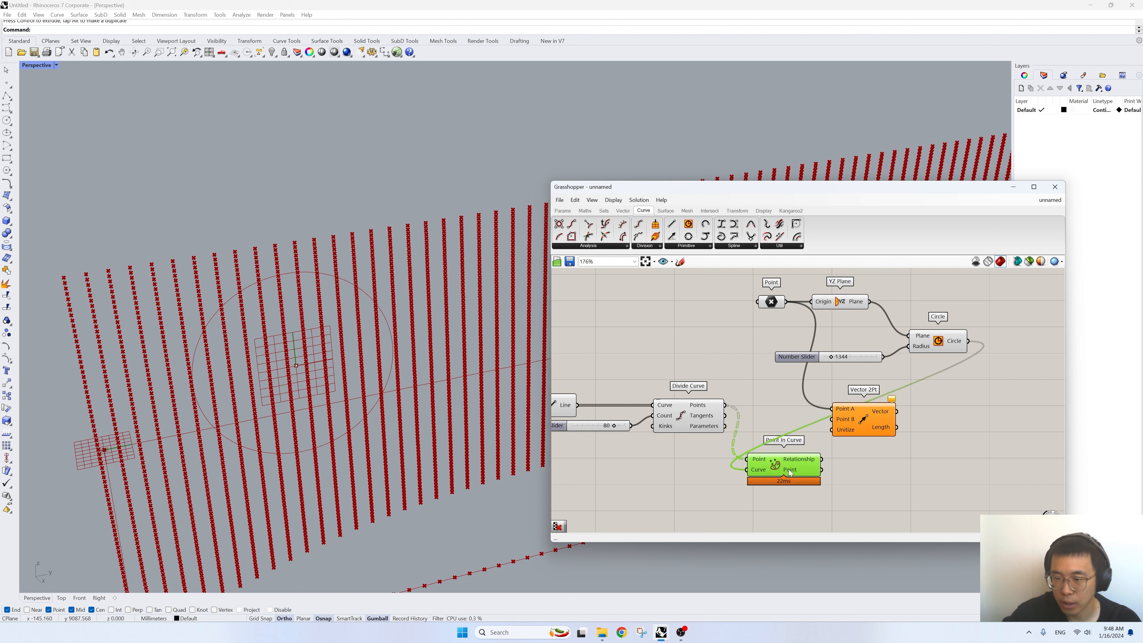
# - Add a Dispatch component and connect the Relationship output of Point In Curve to its Dispatch pattern input
pyautogui.doubleClick(905, 471)
pyautogui.write('disp')
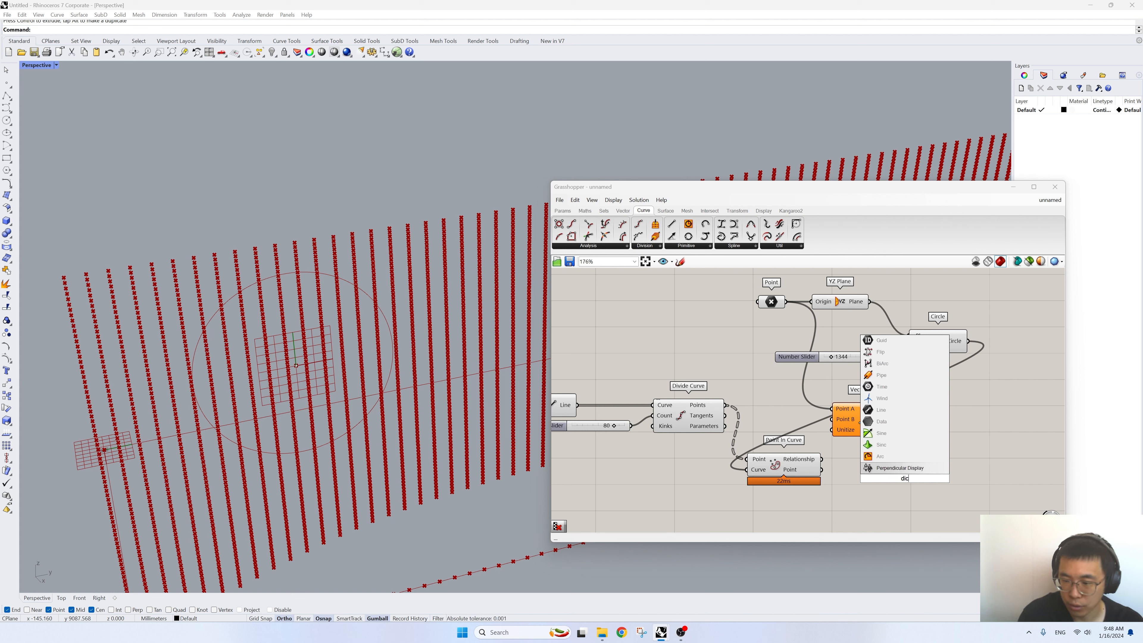
pyautogui.write('atch')
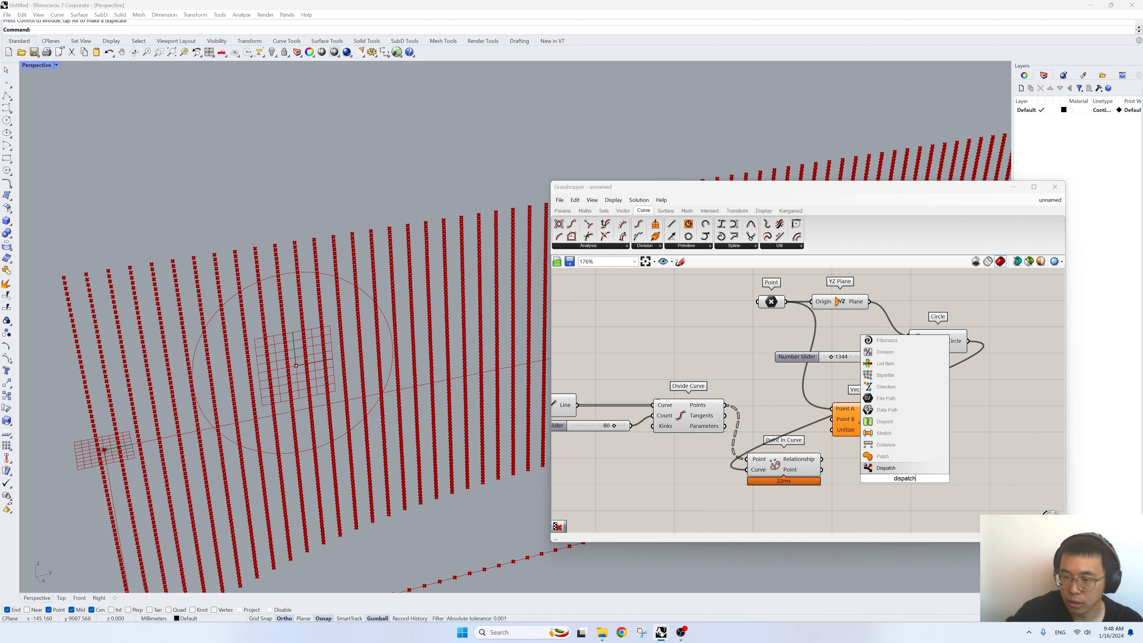
pyautogui.press('Return')
pyautogui.moveTo(794, 470); pyautogui.dragTo(795, 484)
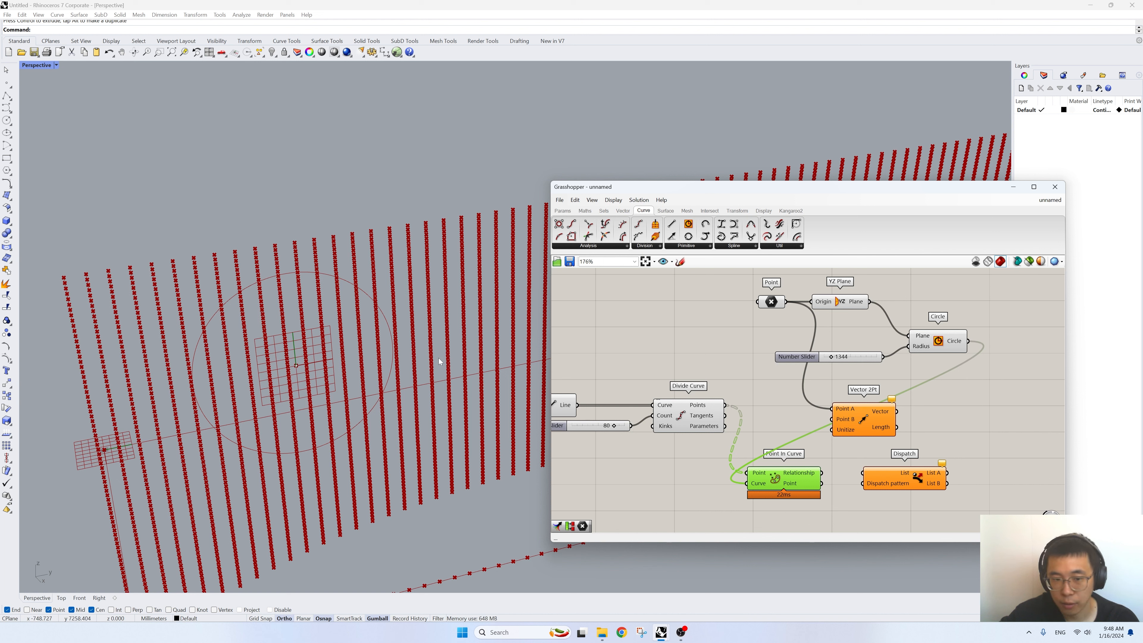
pyautogui.moveTo(823, 475); pyautogui.dragTo(857, 488)
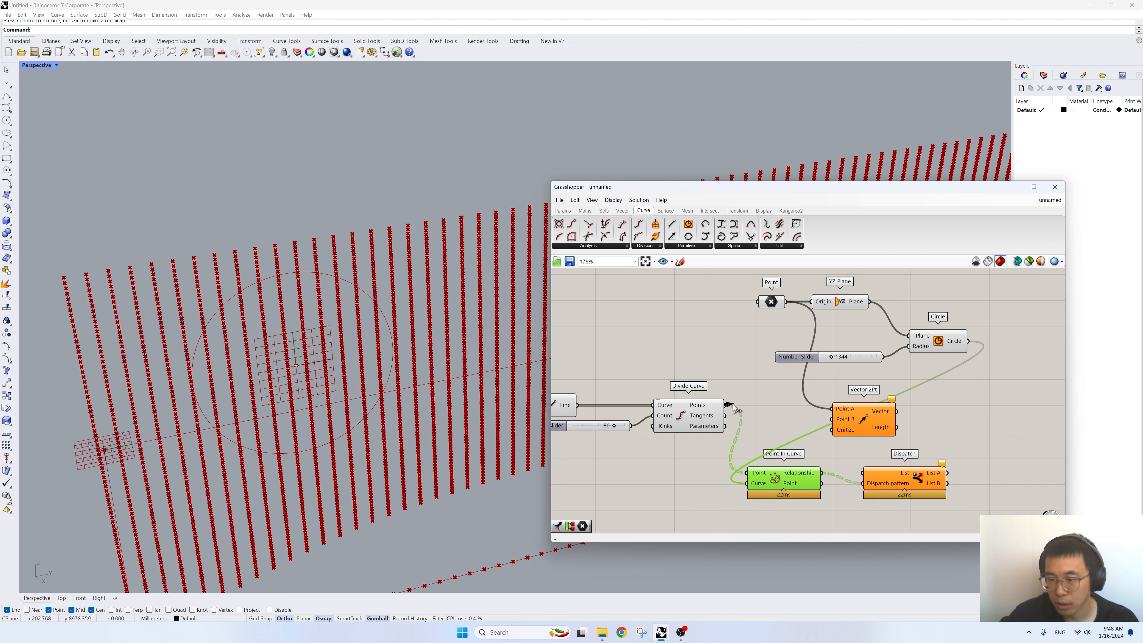
# - Connect the Points output of Divide Curve to the List input of the Dispatch component
pyautogui.moveTo(867, 471); pyautogui.dragTo(861, 471)
pyautogui.moveTo(726, 405); pyautogui.dragTo(856, 473)
pyautogui.moveTo(857, 472); pyautogui.dragTo(772, 450, button='right')
# - Add two Point components beside Dispatch and connect them to its List A and List B outputs
pyautogui.doubleClick(962, 464)
pyautogui.write('point')
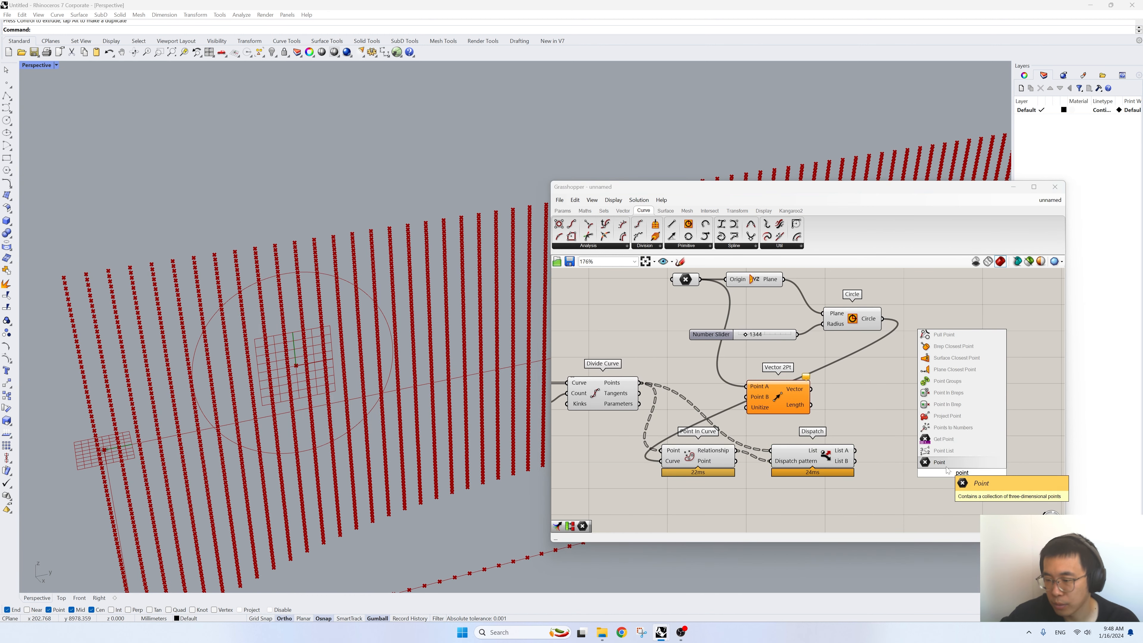
pyautogui.press('Return')
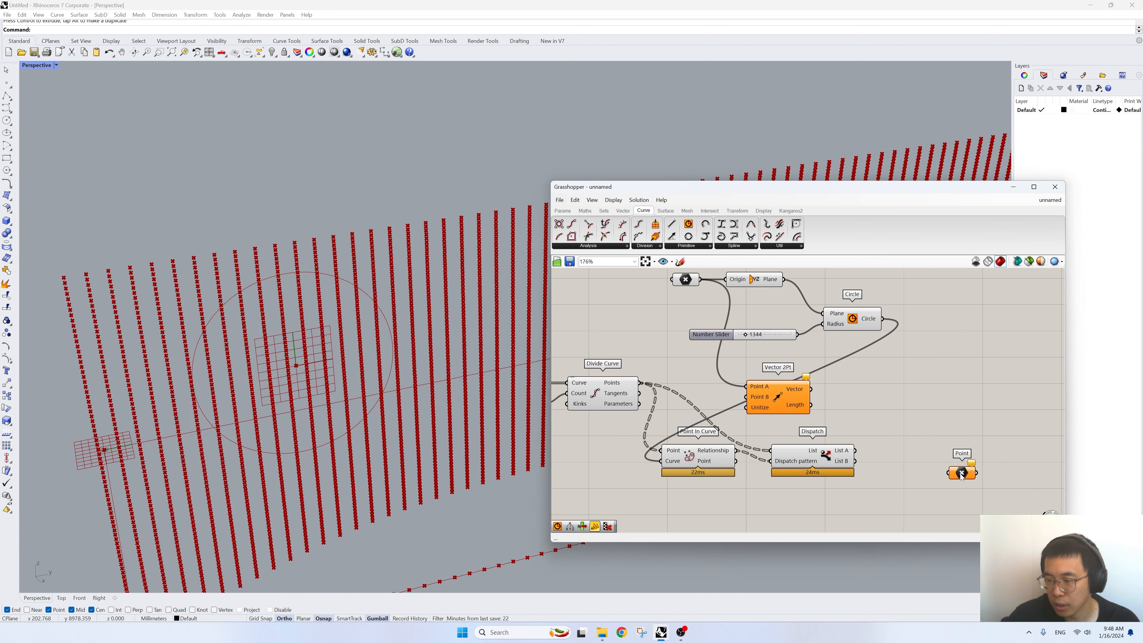
pyautogui.moveTo(962, 468); pyautogui.dragTo(892, 469)
pyautogui.hotkey('ctrl', 'v')
# - Turn off the preview of every component except the two new Point components
pyautogui.moveTo(882, 427); pyautogui.dragTo(563, 355)
pyautogui.scroll(-5, 957, 489)
pyautogui.rightClick(683, 325)
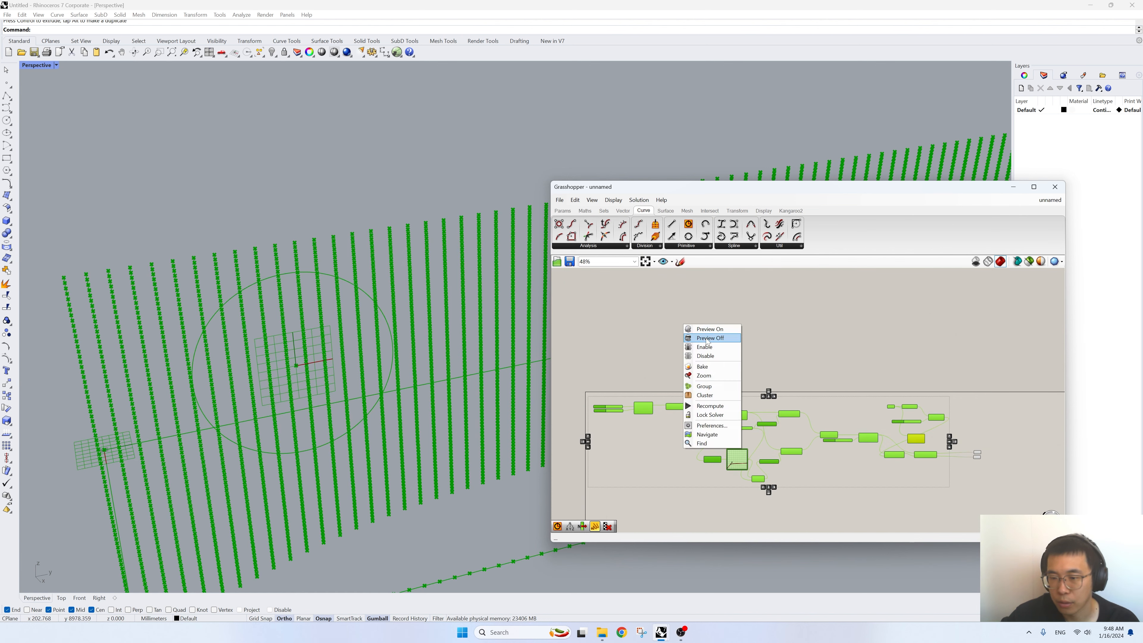
pyautogui.click(697, 338)
# - Turn the preview of the Circle component back on
pyautogui.scroll(3, 1050, 480)
pyautogui.scroll(2, 995, 454)
pyautogui.click(844, 413)
pyautogui.rightClick(832, 348)
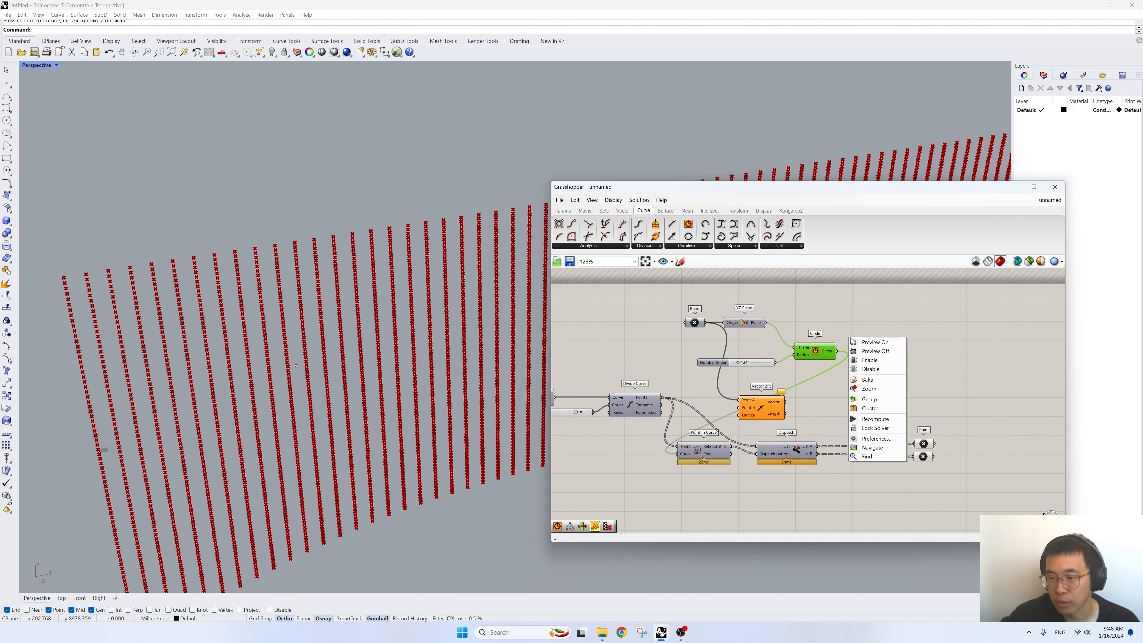
pyautogui.click(871, 344)
pyautogui.click(868, 361)
# - Space the List A and List B Point components apart and move Vector 2Pt beyond them
pyautogui.moveTo(923, 444); pyautogui.dragTo(900, 414)
pyautogui.scroll(1, 889, 428)
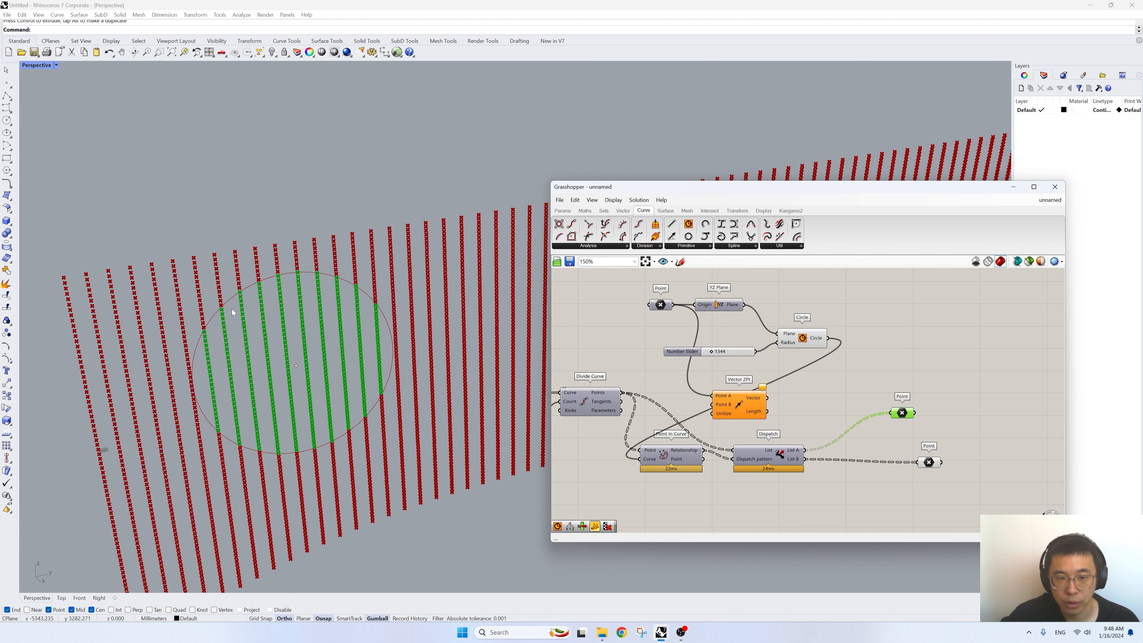
pyautogui.moveTo(927, 464); pyautogui.dragTo(897, 468)
pyautogui.moveTo(812, 406); pyautogui.dragTo(792, 416, button='right')
pyautogui.moveTo(723, 416); pyautogui.dragTo(976, 382)
pyautogui.moveTo(887, 406); pyautogui.dragTo(884, 415, button='right')
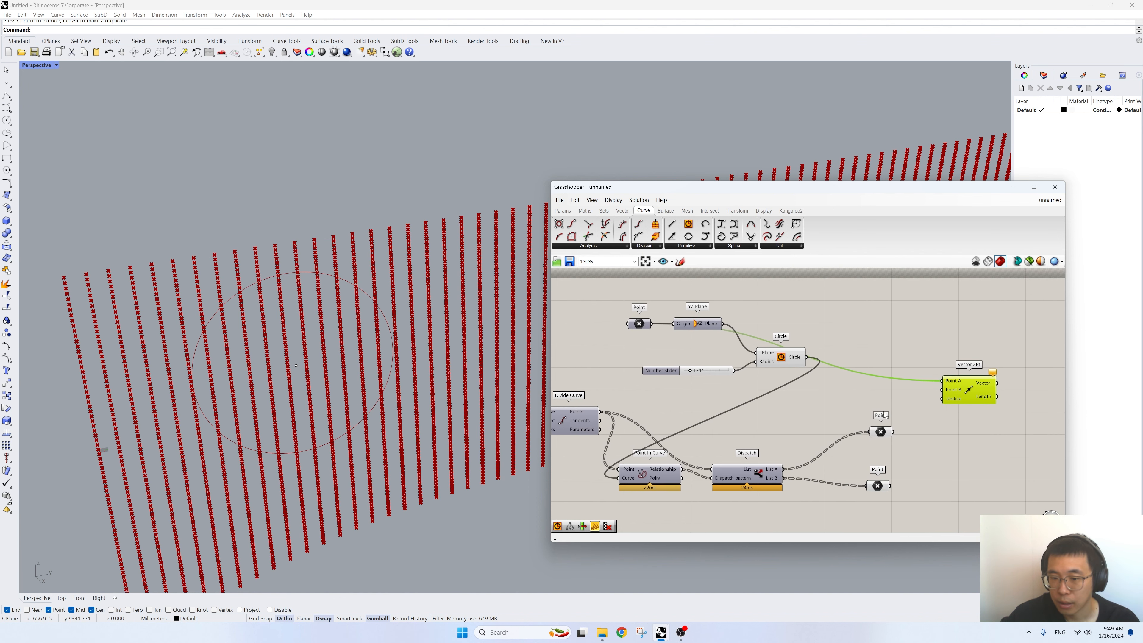
# - Connect the List A Point component to the Point B input of Vector 2Pt
pyautogui.click(573, 416)
pyautogui.moveTo(843, 459); pyautogui.dragTo(902, 416)
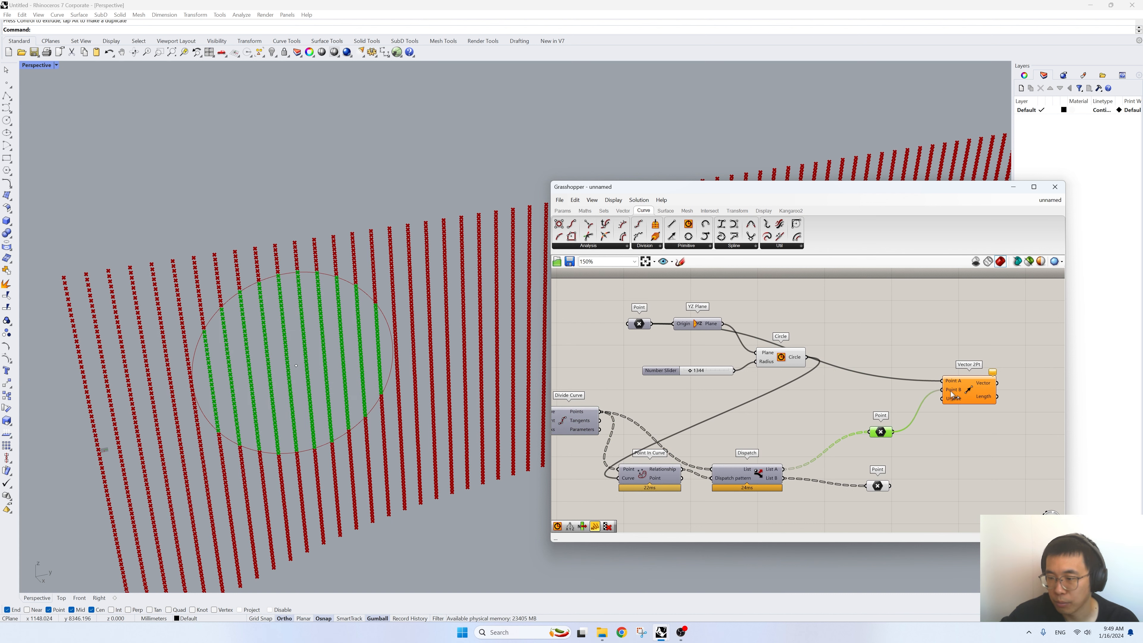
pyautogui.click(983, 397)
pyautogui.moveTo(983, 396); pyautogui.dragTo(846, 411, button='right')
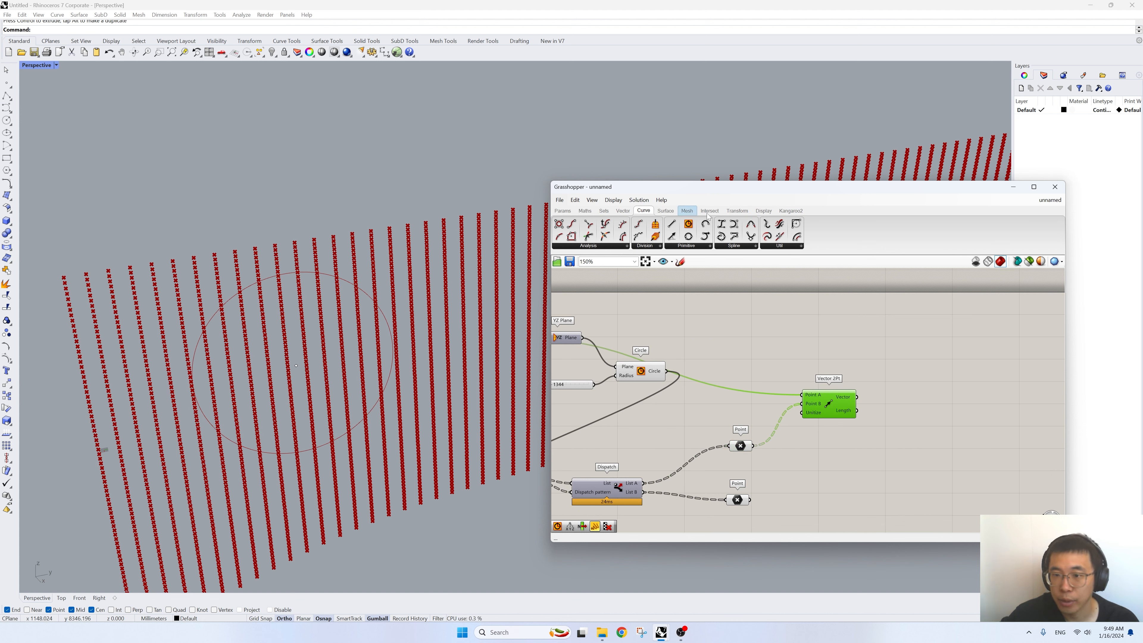
# - Add a Vector Display component, anchor it at the reference Point, and connect the Vector output of Vector 2Pt
pyautogui.click(764, 211)
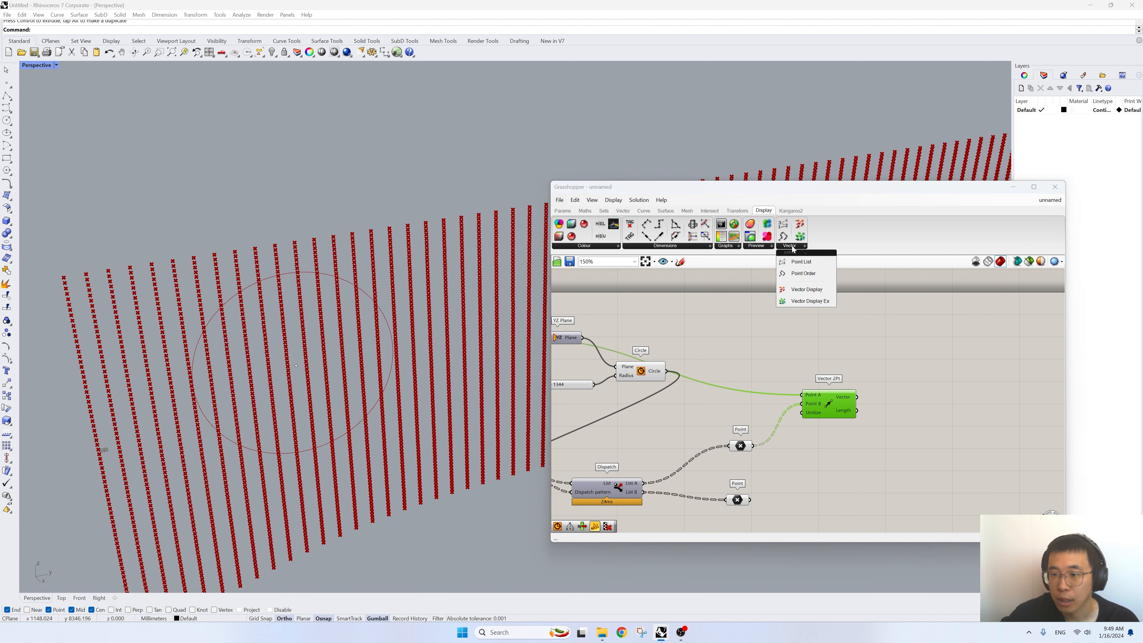
pyautogui.moveTo(799, 238); pyautogui.dragTo(910, 389)
pyautogui.moveTo(678, 380); pyautogui.dragTo(752, 394, button='right')
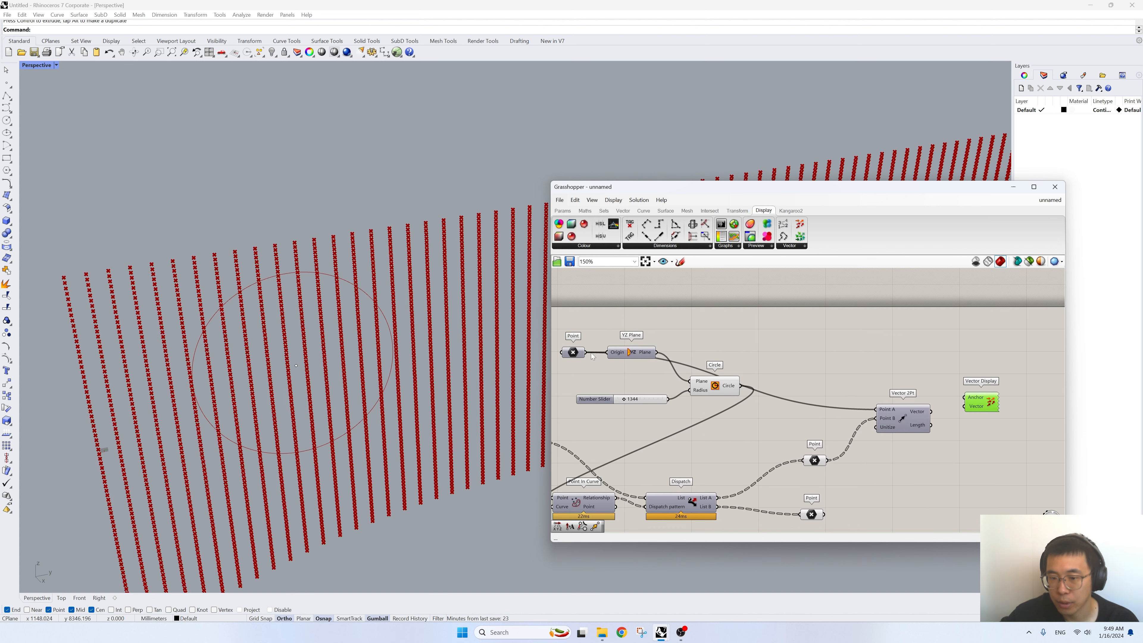
pyautogui.moveTo(586, 352); pyautogui.dragTo(964, 407)
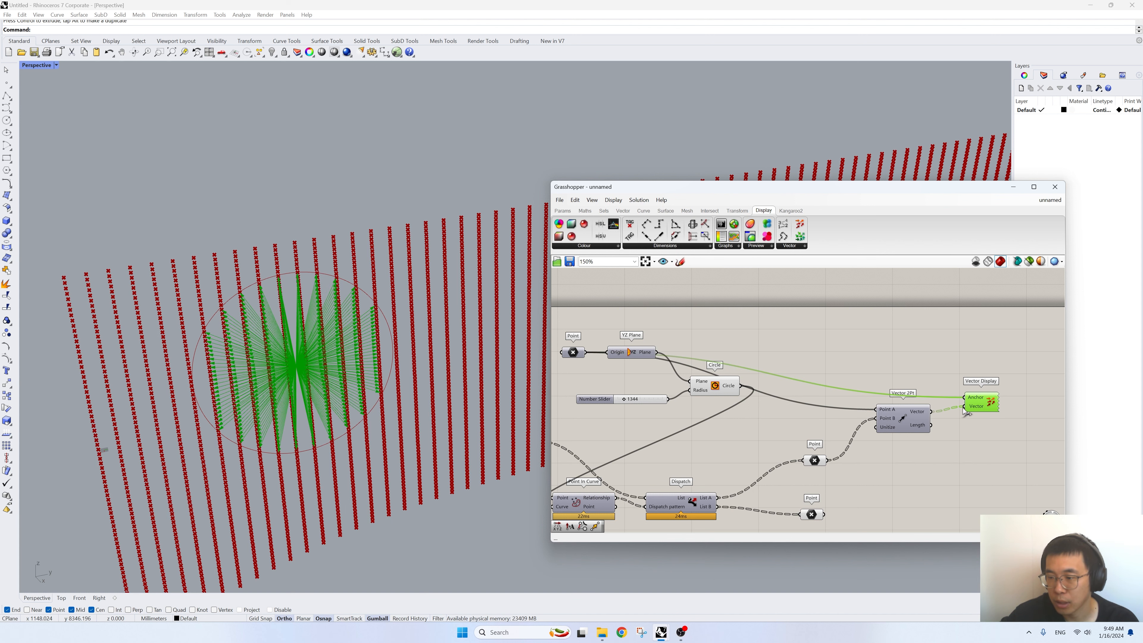
pyautogui.scroll(5, 315, 315)
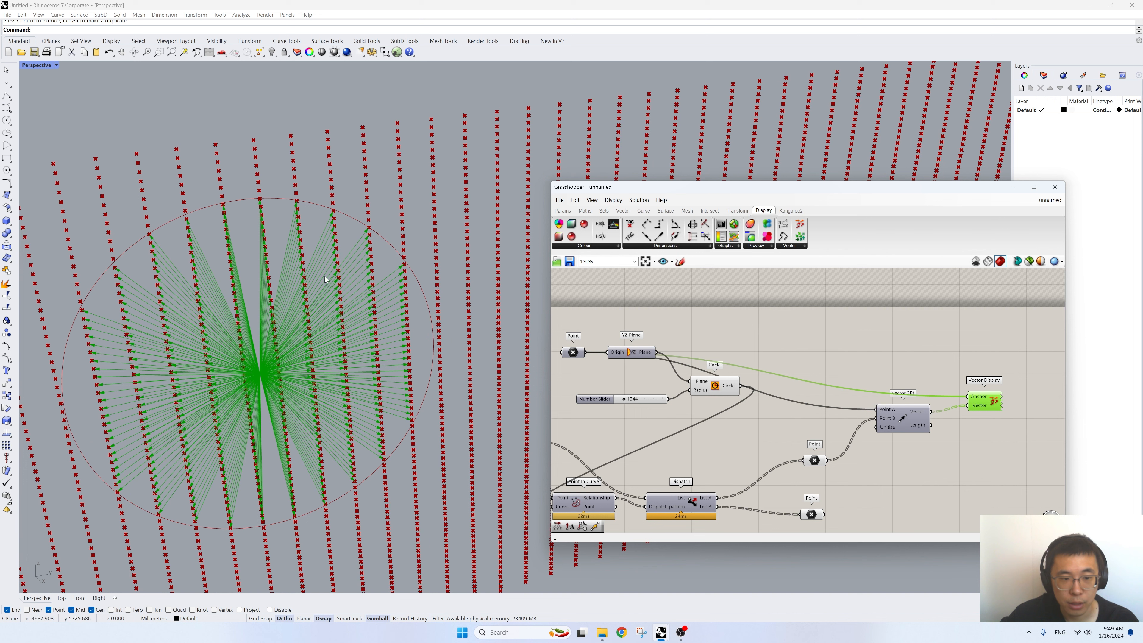
pyautogui.moveTo(300, 361); pyautogui.dragTo(259, 349, button='right')
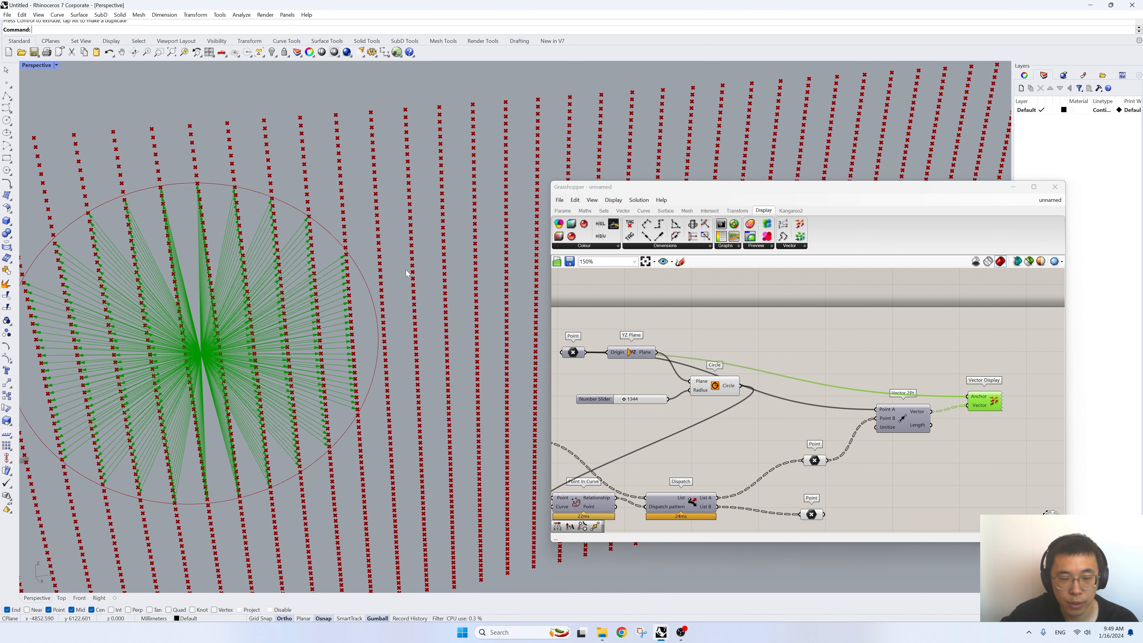
pyautogui.scroll(-7, 405, 271)
pyautogui.scroll(4, 321, 277)
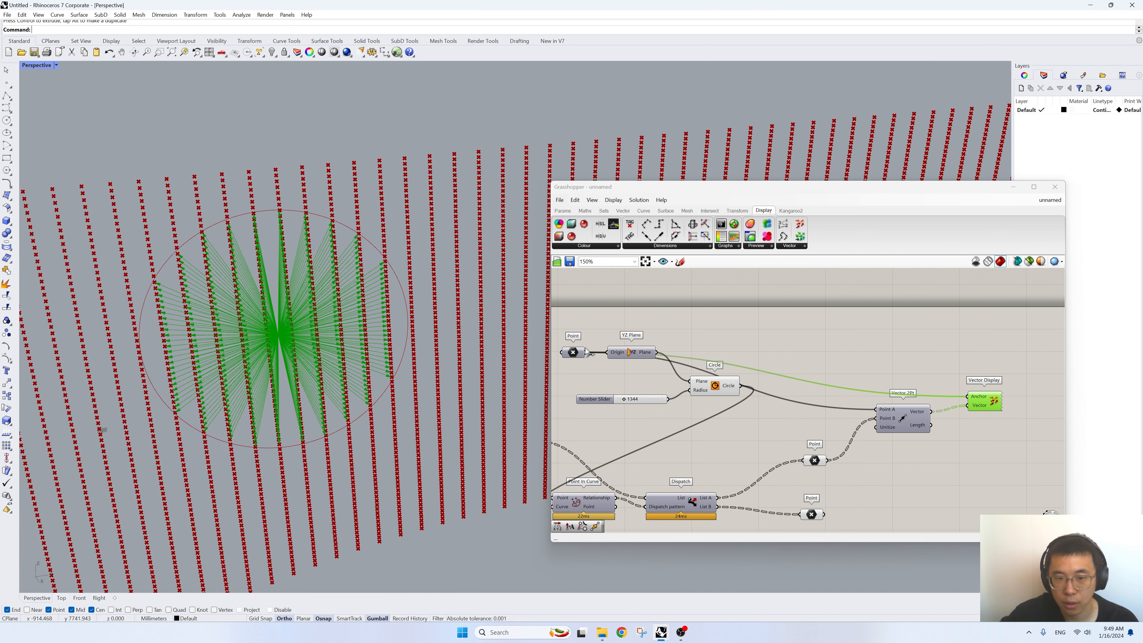
# - Add a Unit Y component and place it beside the Vector Display component
pyautogui.moveTo(953, 410); pyautogui.dragTo(827, 398, button='right')
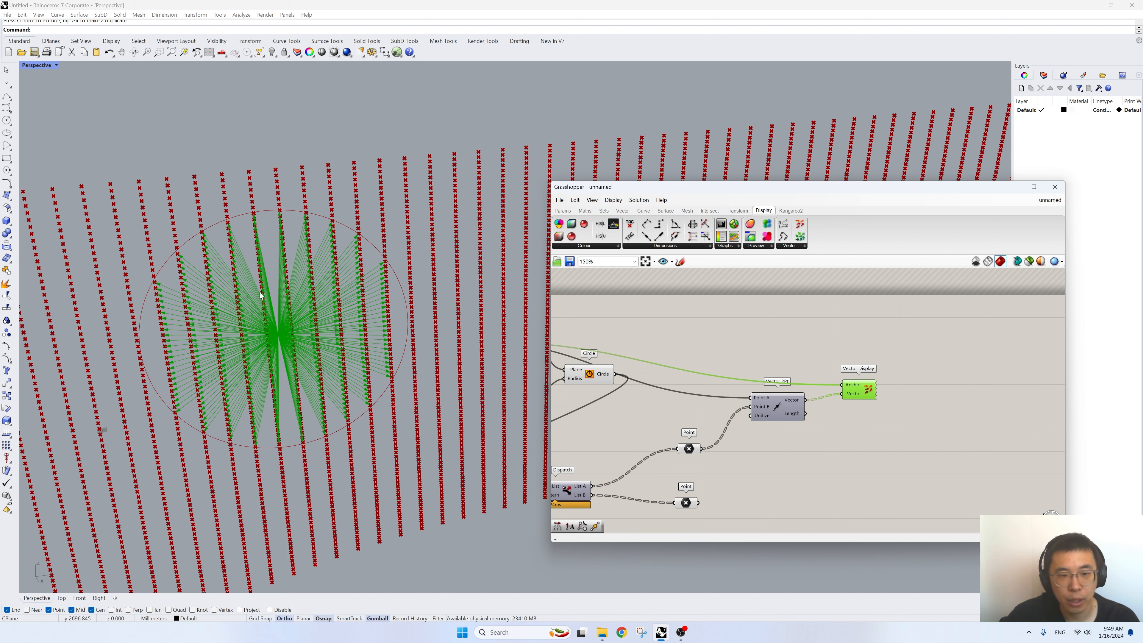
pyautogui.doubleClick(911, 396)
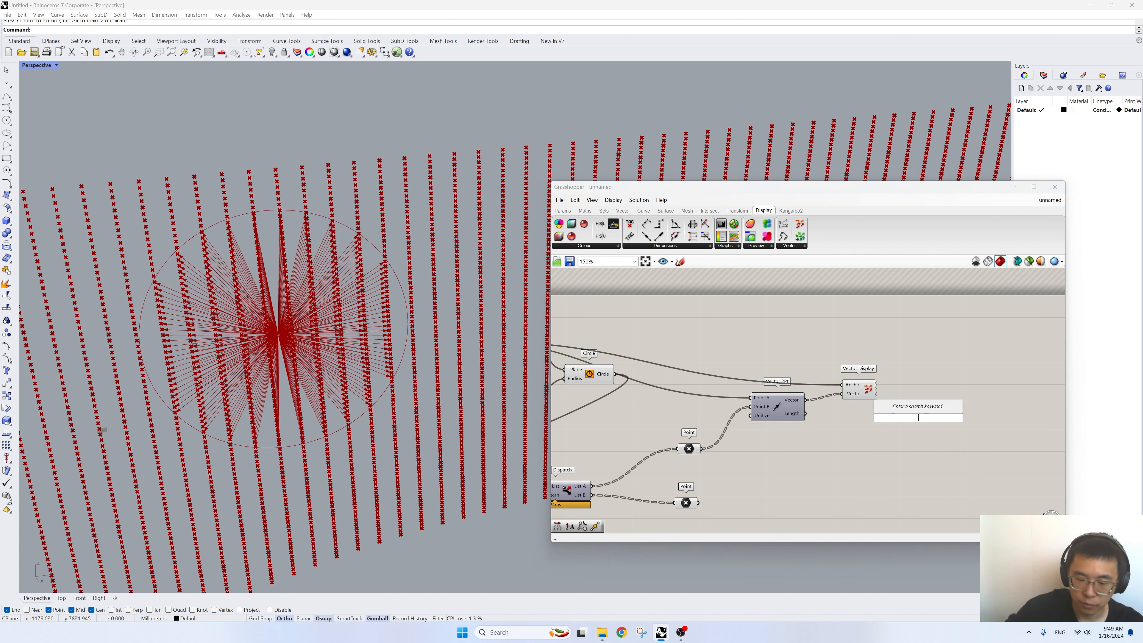
pyautogui.write('unit')
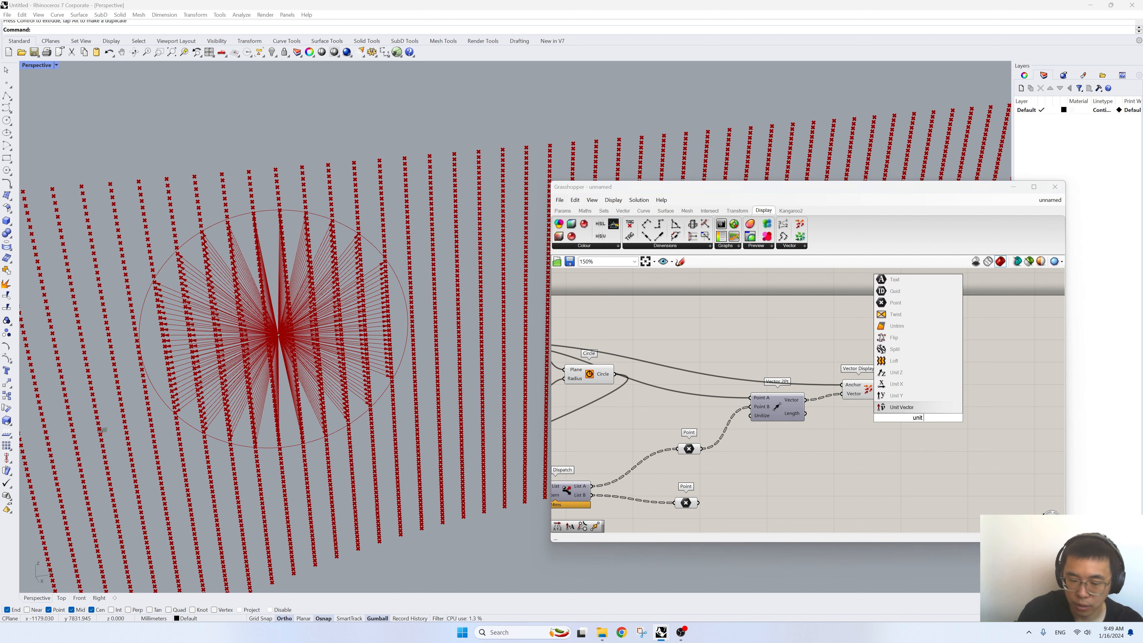
pyautogui.write(' y')
pyautogui.click(907, 408)
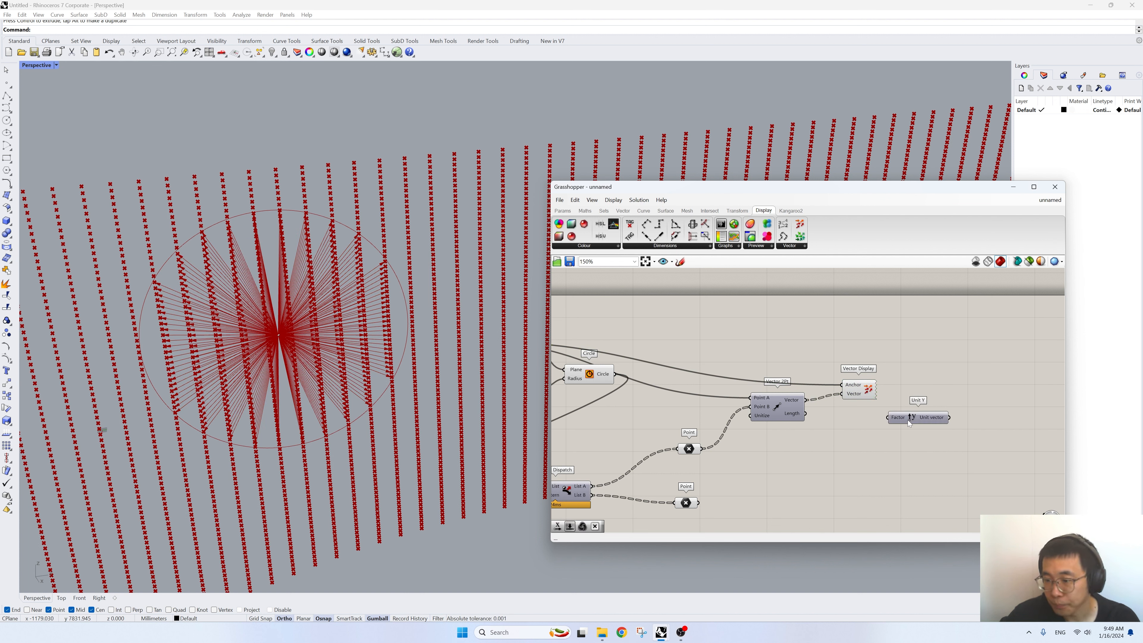
pyautogui.moveTo(826, 414); pyautogui.dragTo(859, 415, button='right')
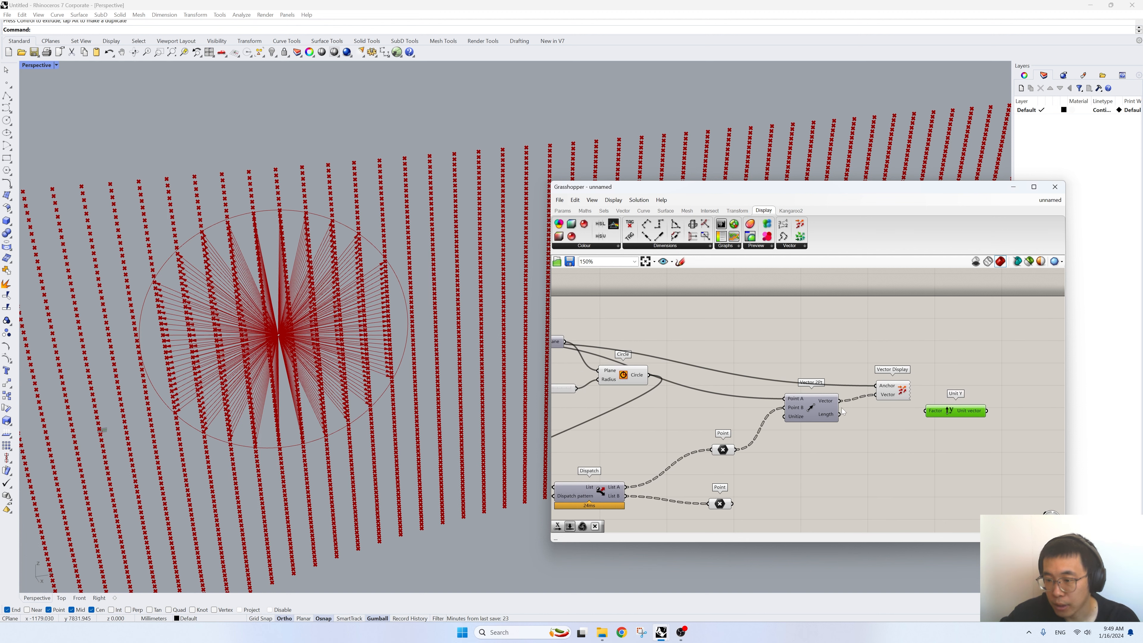
# - Add a Deconstruct Vector component fed by Vector 2Pt and connect its Y component to the Unit Y Factor
pyautogui.doubleClick(858, 426)
pyautogui.write('deconstr')
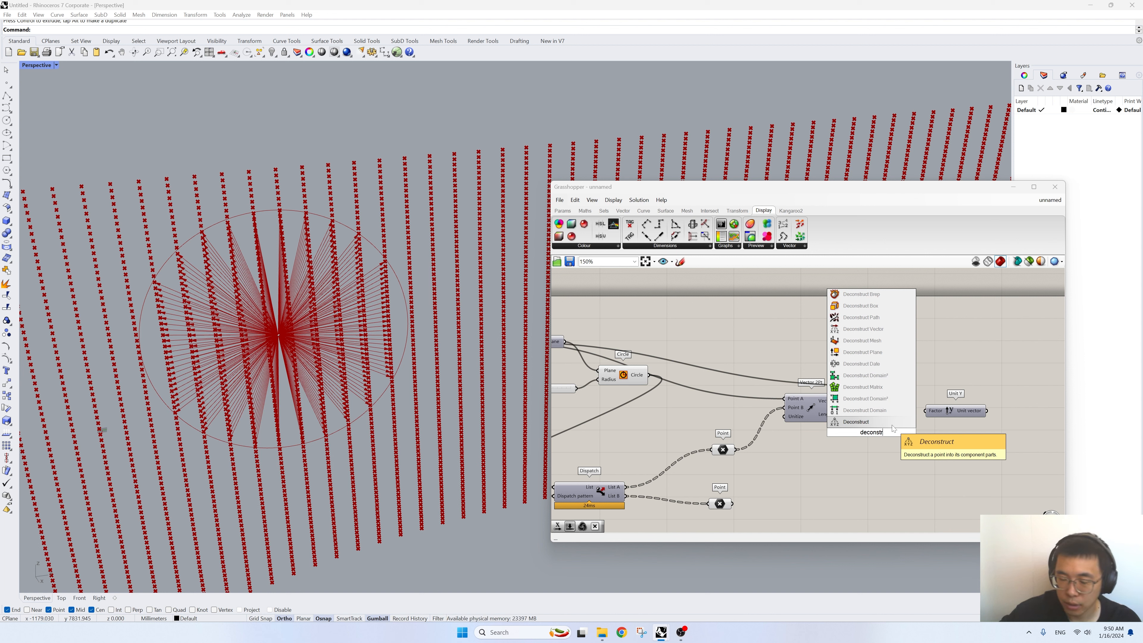
pyautogui.write('uct bect')
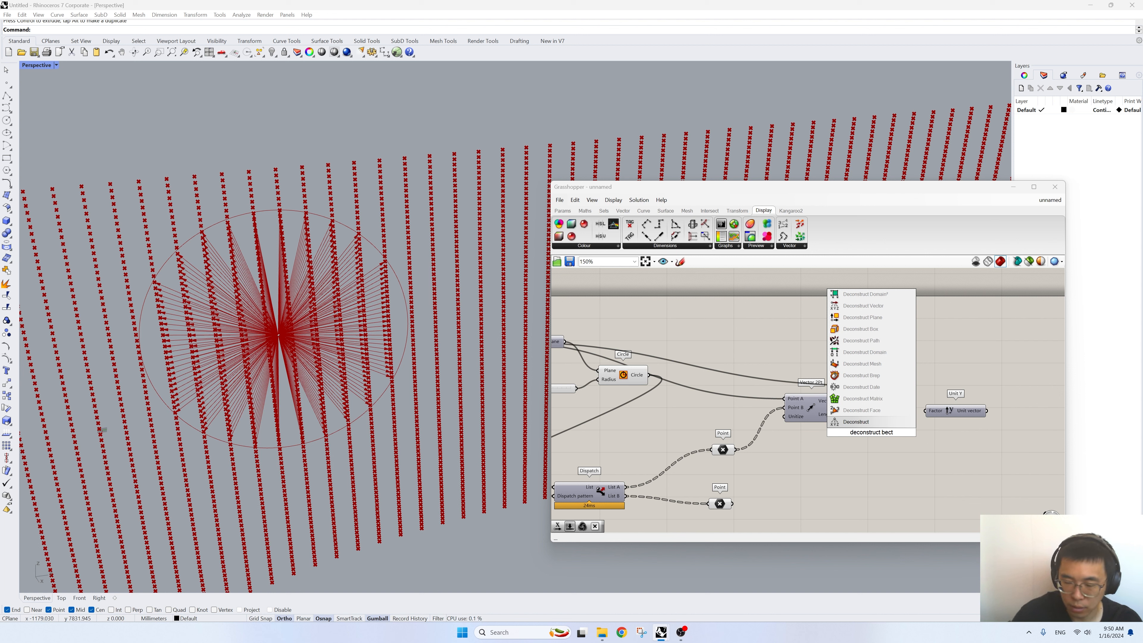
pyautogui.press('BackSpace')
pyautogui.press('BackSpace')
pyautogui.press('BackSpace')
pyautogui.press('BackSpace')
pyautogui.write('vector')
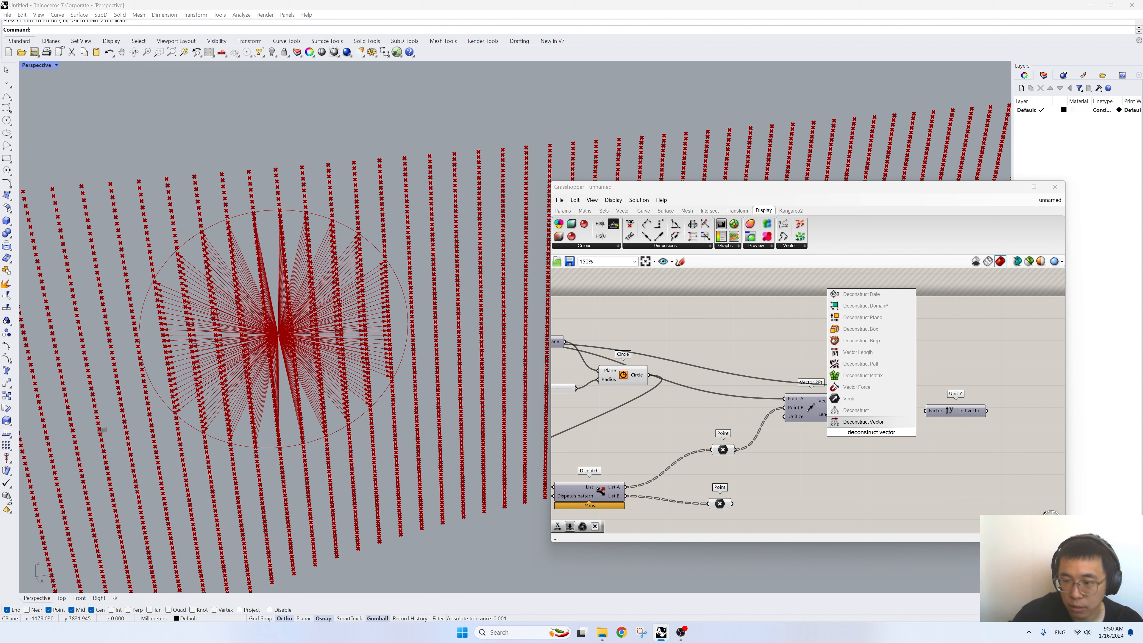
pyautogui.press('Return')
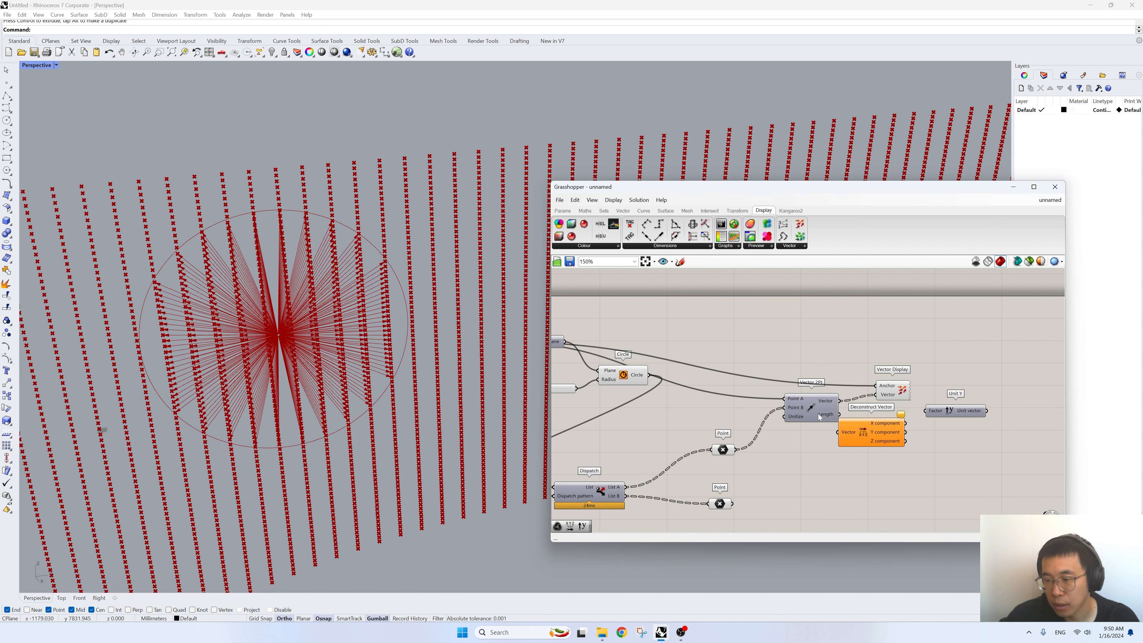
pyautogui.moveTo(818, 417); pyautogui.dragTo(961, 414)
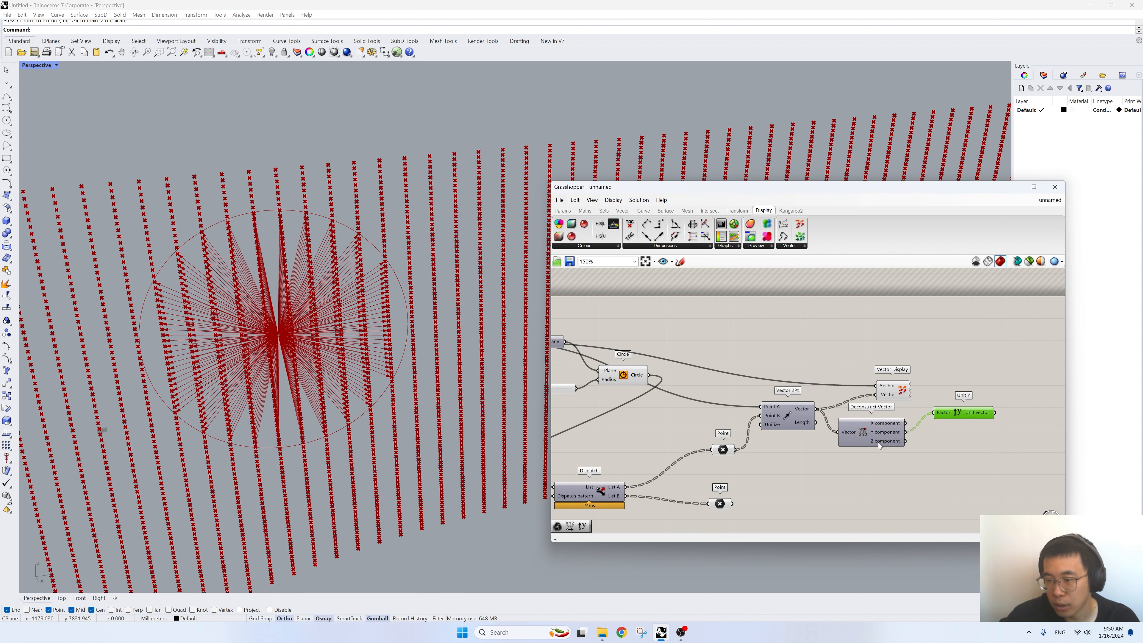
# - Move Vector Display above Unit Y and connect the List A Point component to its Anchor input
pyautogui.moveTo(887, 394); pyautogui.dragTo(1004, 376)
pyautogui.moveTo(739, 452); pyautogui.dragTo(756, 452, button='right')
pyautogui.moveTo(753, 449); pyautogui.dragTo(1019, 368)
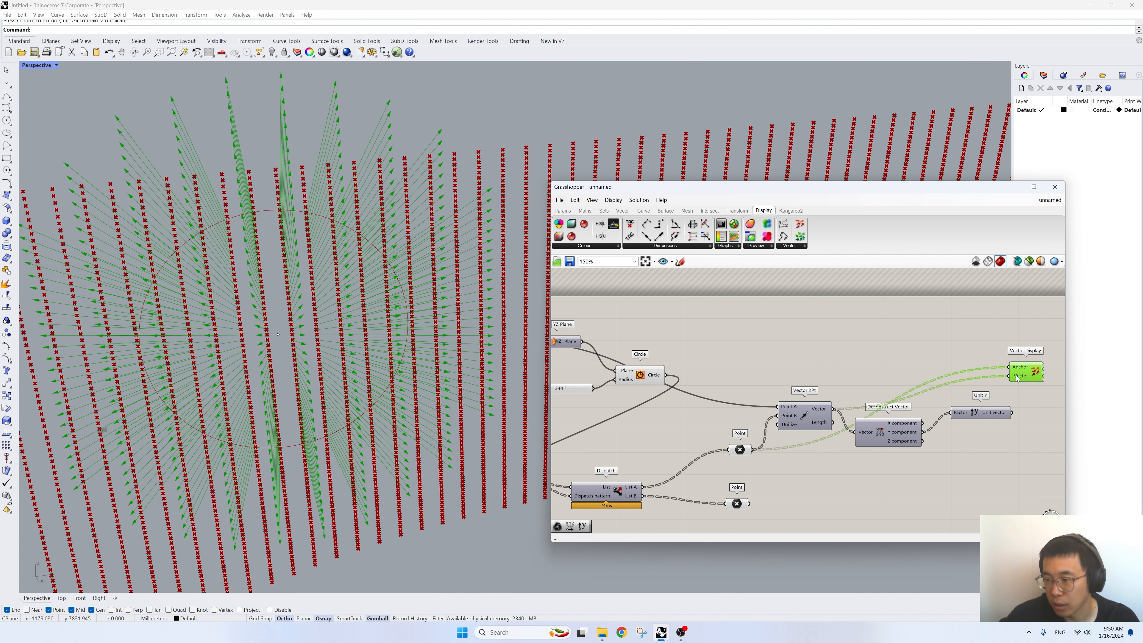
# - Replace the Vector input of Vector Display with the Unit vector output of Unit Y
pyautogui.moveTo(1014, 427); pyautogui.dragTo(939, 446, button='right')
pyautogui.moveTo(936, 431); pyautogui.dragTo(964, 390)
pyautogui.scroll(-5, 384, 326)
pyautogui.scroll(2, 384, 326)
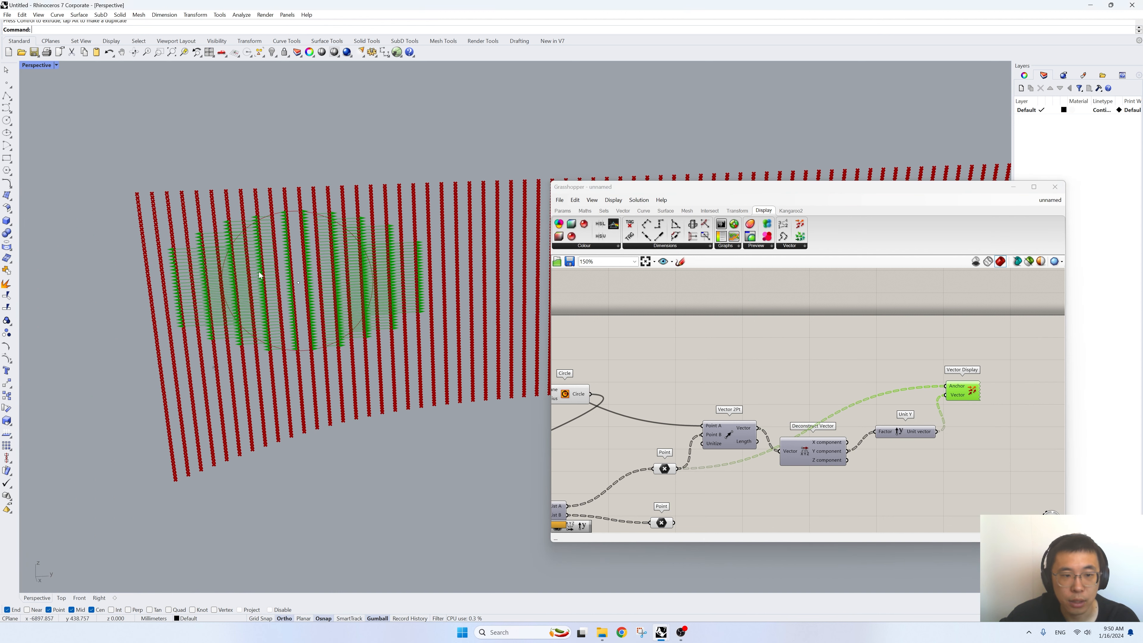
pyautogui.scroll(2, 264, 279)
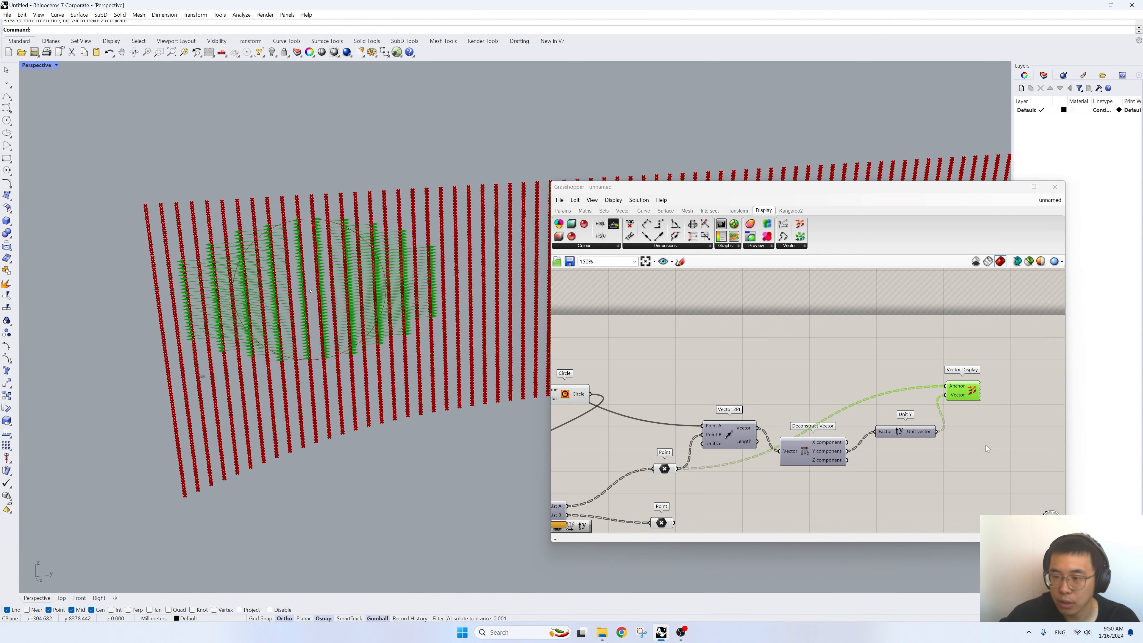
pyautogui.moveTo(958, 389); pyautogui.dragTo(962, 391)
pyautogui.moveTo(927, 388); pyautogui.dragTo(910, 358, button='right')
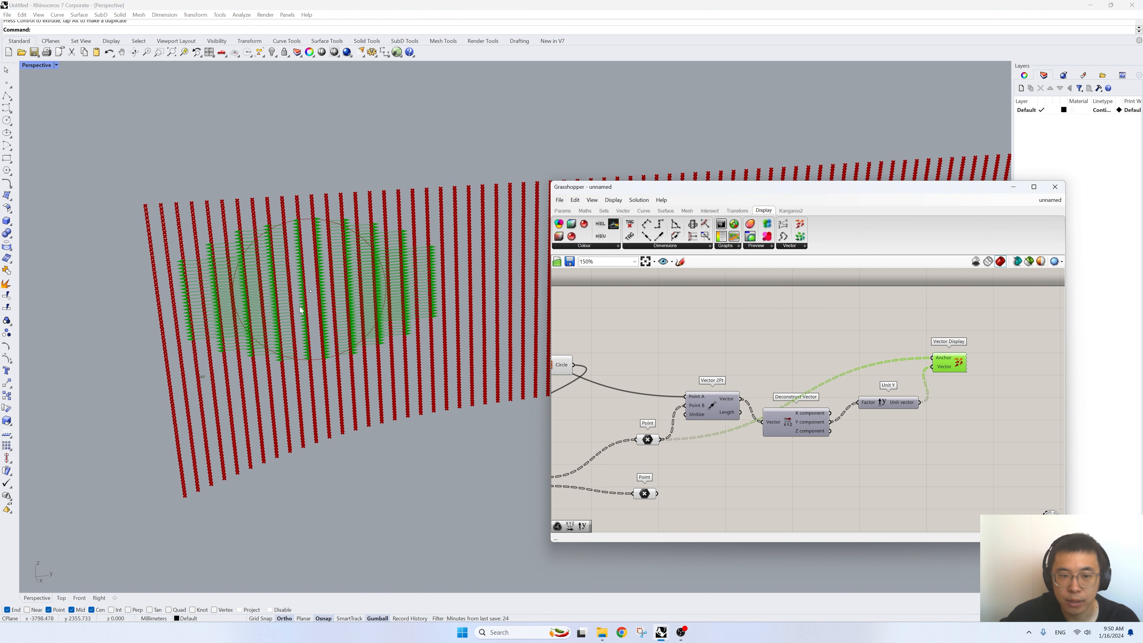
# - Add a Graph Mapper component and place it above the Deconstruct Vector and Unit Y components
pyautogui.doubleClick(956, 464)
pyautogui.write('graph ma')
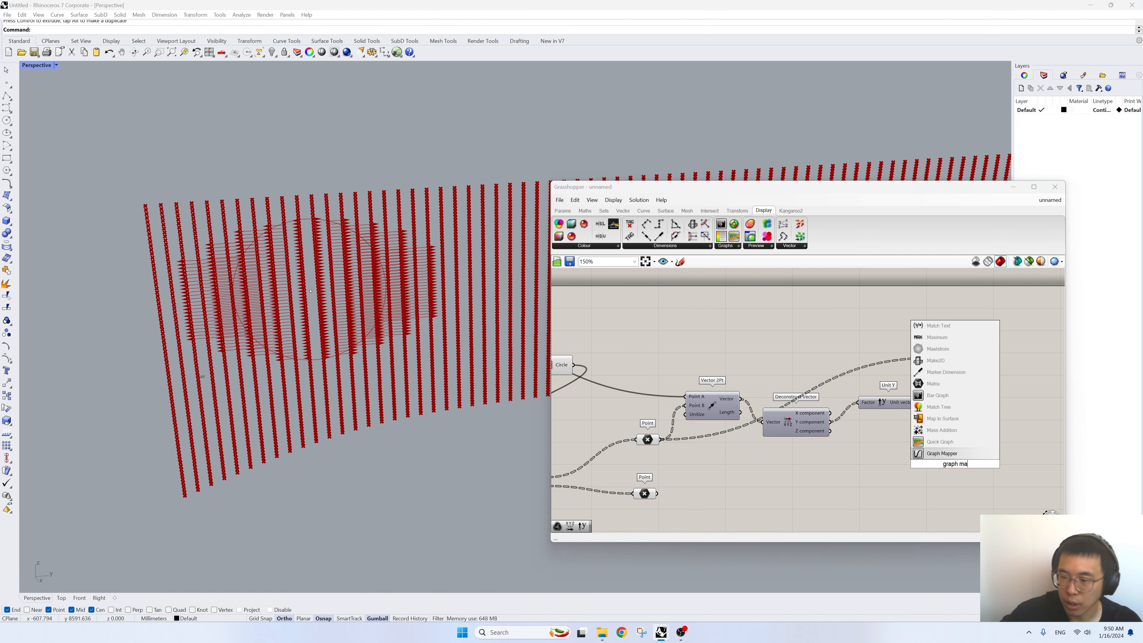
pyautogui.press('Return')
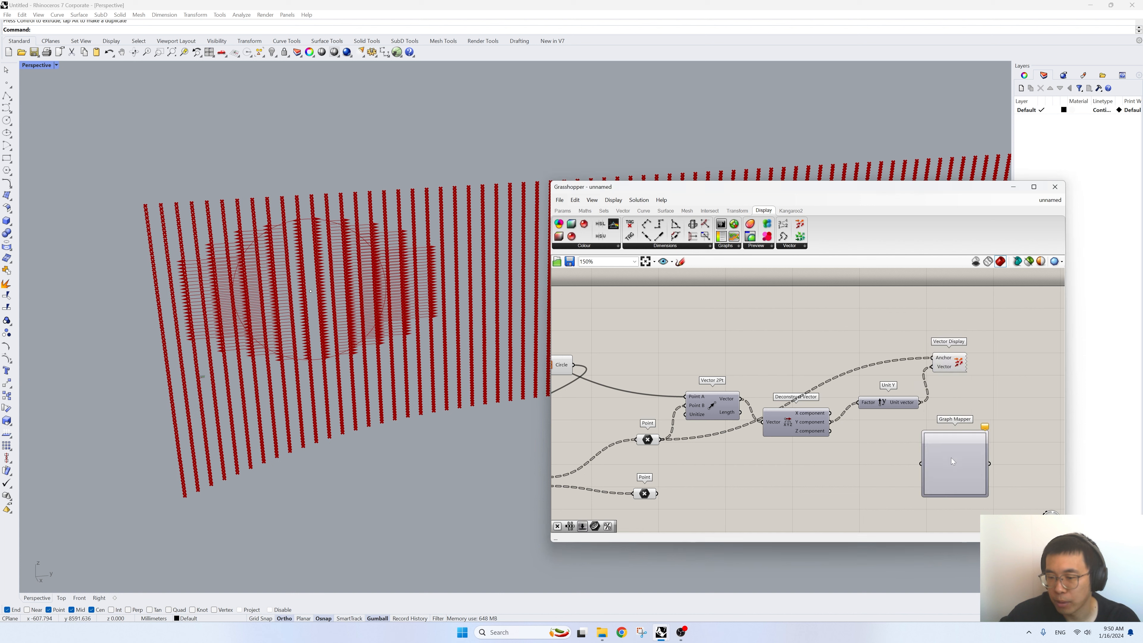
pyautogui.moveTo(858, 465); pyautogui.dragTo(916, 467, button='right')
pyautogui.moveTo(996, 468); pyautogui.dragTo(904, 330)
pyautogui.moveTo(854, 328); pyautogui.dragTo(912, 363, button='right')
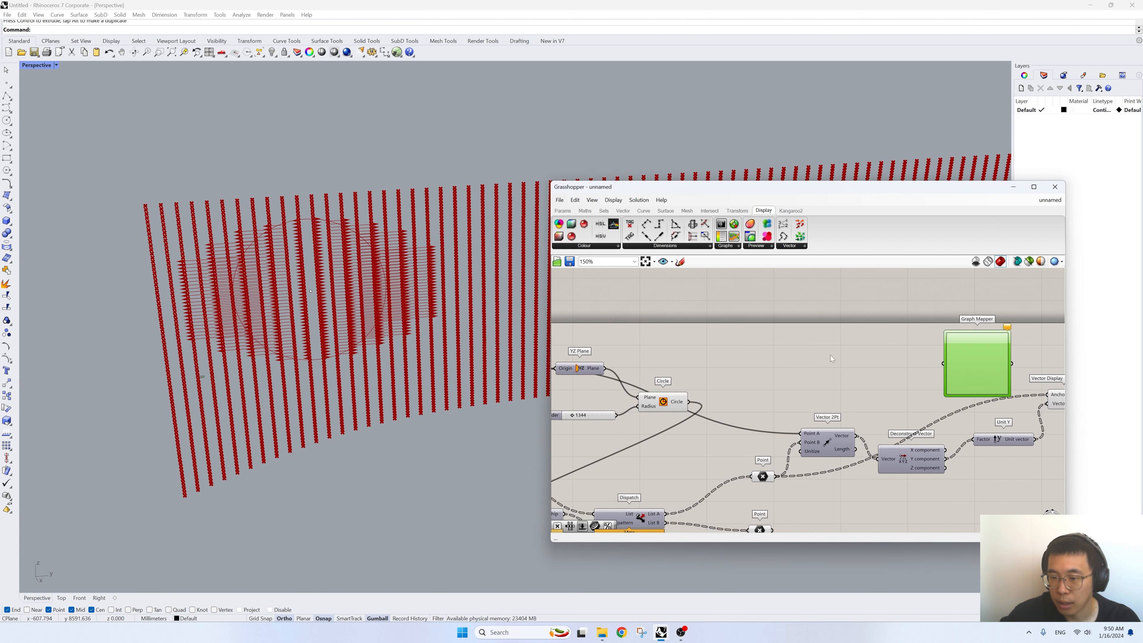
# - Add a Distance component above Vector 2Pt, between the Circle and the Graph Mapper
pyautogui.doubleClick(830, 355)
pyautogui.write('distanace')
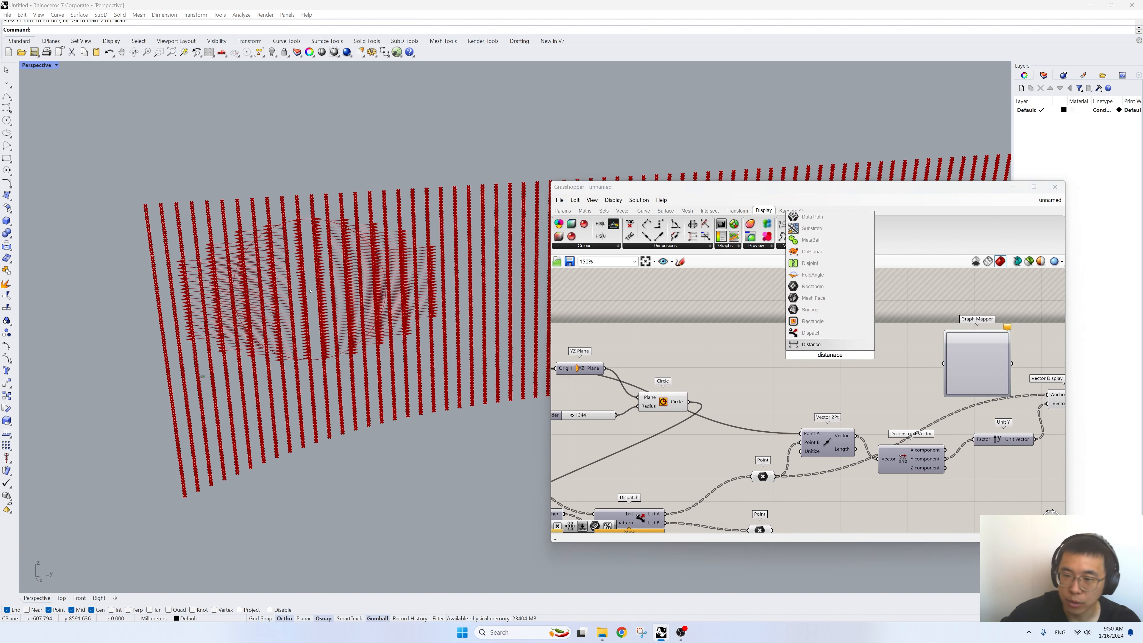
pyautogui.click(820, 348)
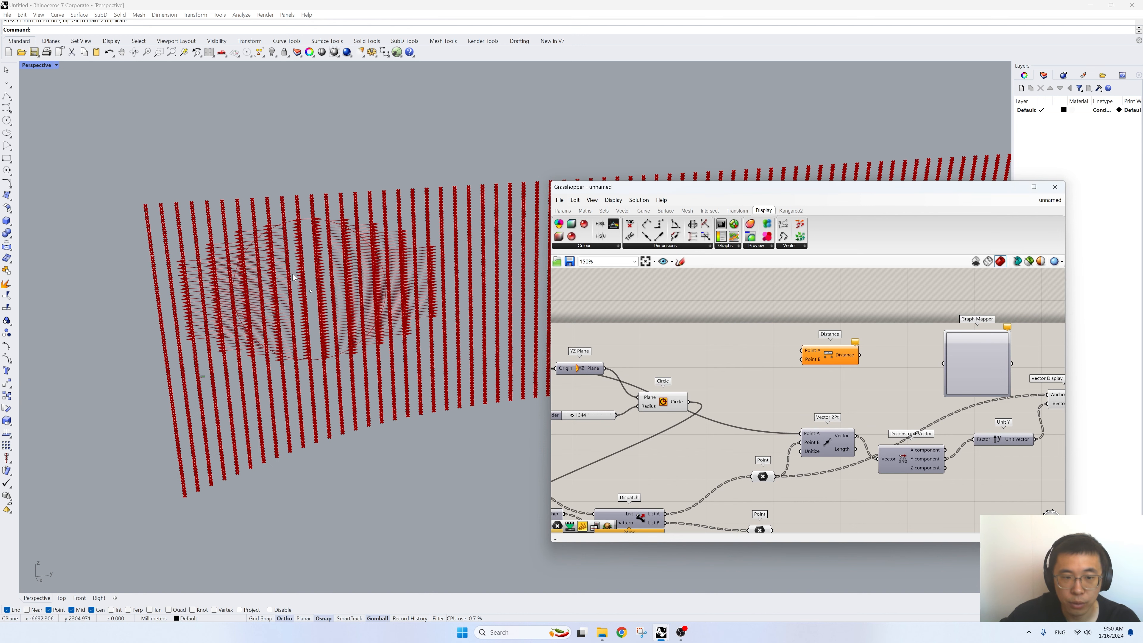
pyautogui.click(311, 292)
pyautogui.scroll(5, 311, 294)
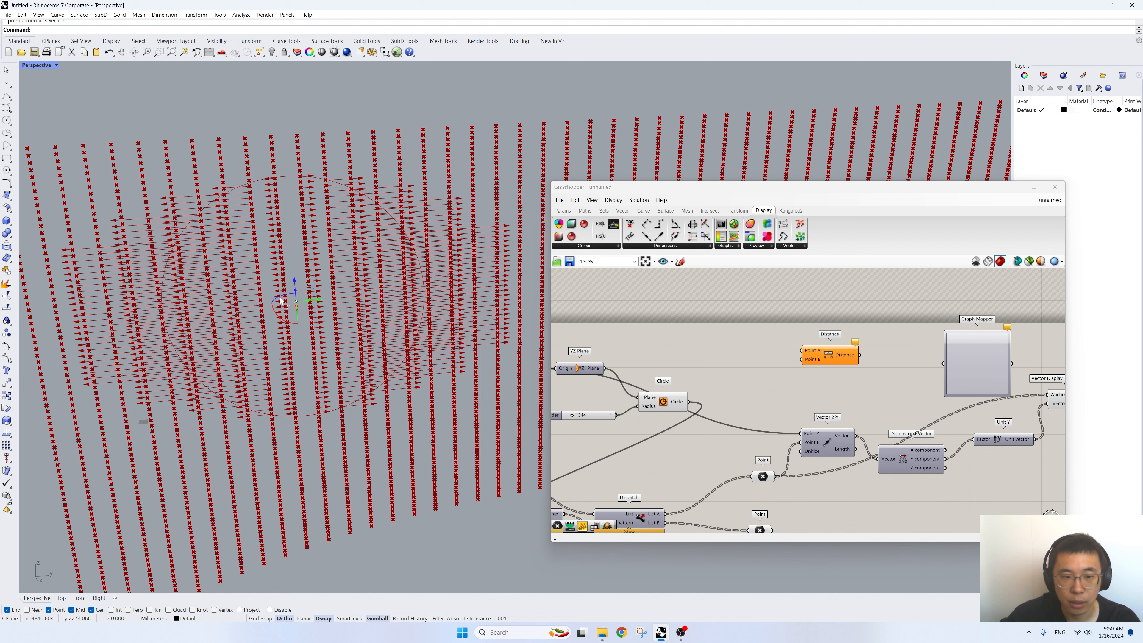
pyautogui.moveTo(737, 440); pyautogui.dragTo(819, 428, button='right')
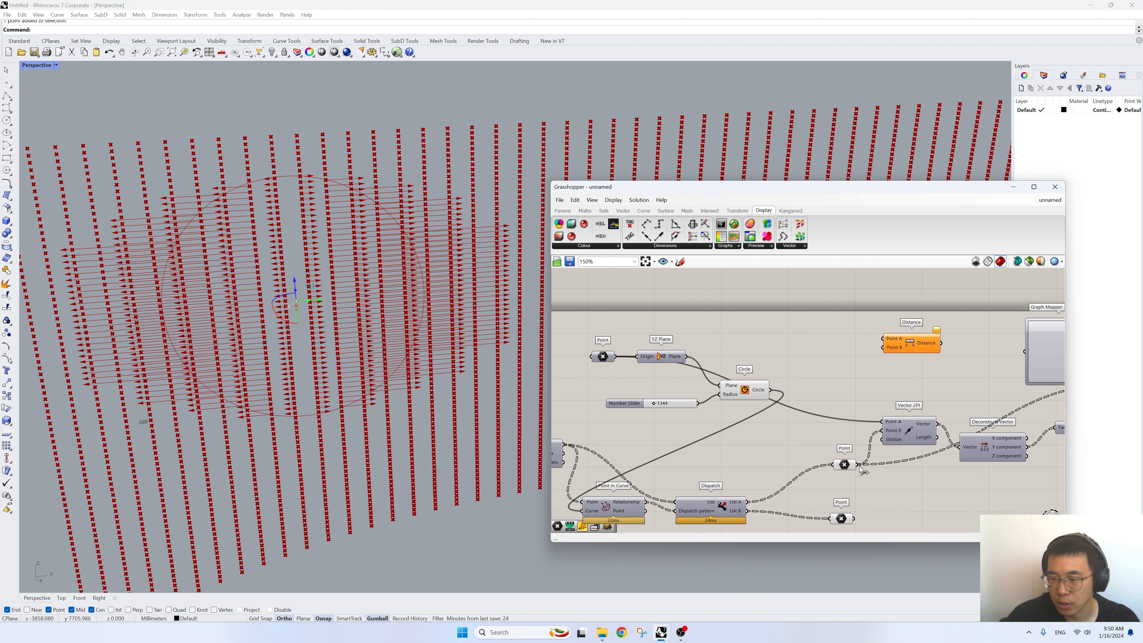
# - Connect the List A points to Point B and the YZ Plane output to Point A of Distance, and place it above Vector 2Pt
pyautogui.moveTo(858, 464); pyautogui.dragTo(883, 347)
pyautogui.moveTo(685, 356); pyautogui.dragTo(883, 338)
pyautogui.moveTo(930, 350); pyautogui.dragTo(800, 361, button='right')
pyautogui.click(787, 359)
pyautogui.moveTo(787, 359); pyautogui.dragTo(766, 359)
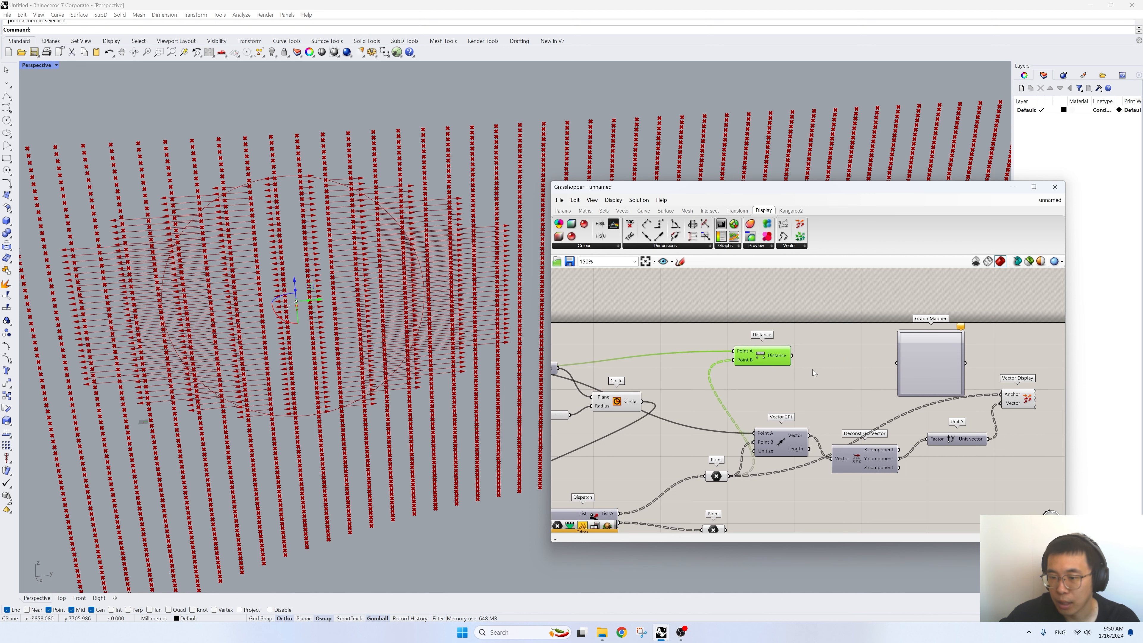
# - Add a Remap Numbers component between Distance and the Graph Mapper, and connect the Distance output to its Value input
pyautogui.doubleClick(812, 369)
pyautogui.write('remap')
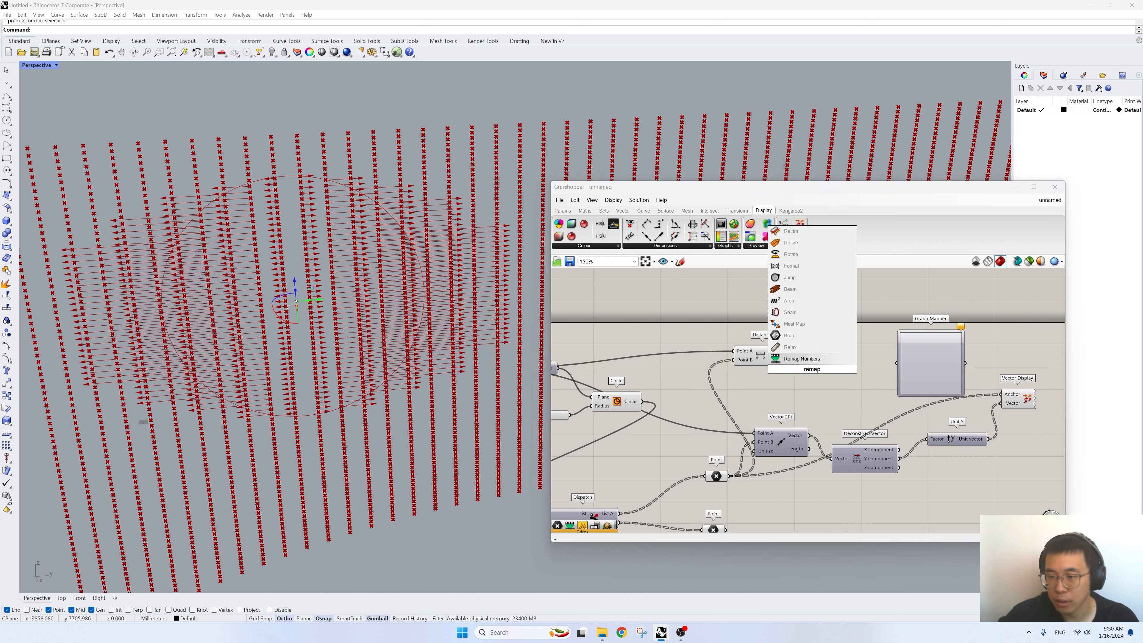
pyautogui.press('Return')
pyautogui.click(785, 358)
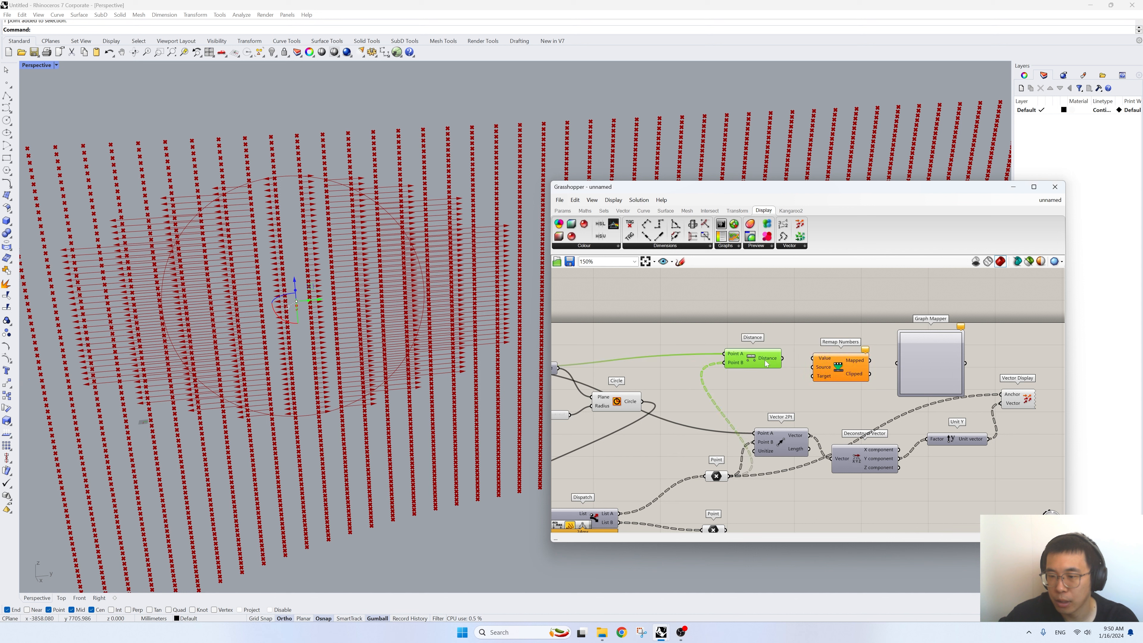
pyautogui.scroll(3, 787, 360)
pyautogui.moveTo(786, 360); pyautogui.dragTo(826, 357)
# - Add a Bounds component below Distance, feed it the Distance output, and connect its Domain to the Remap Numbers Source input
pyautogui.click(801, 403)
pyautogui.doubleClick(801, 403)
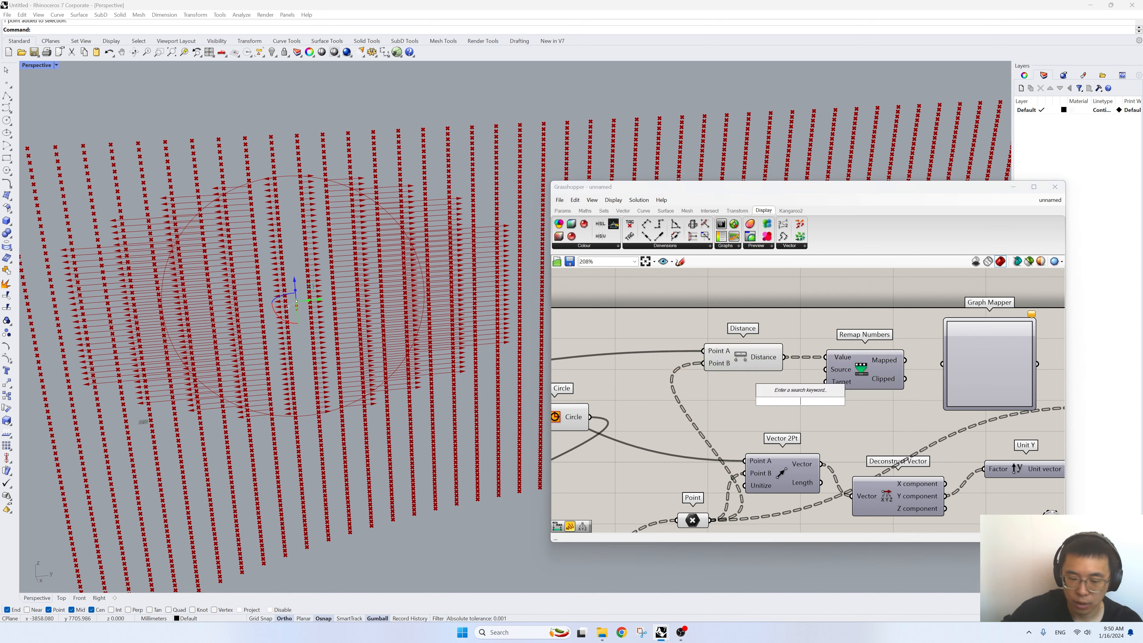
pyautogui.write('bounda')
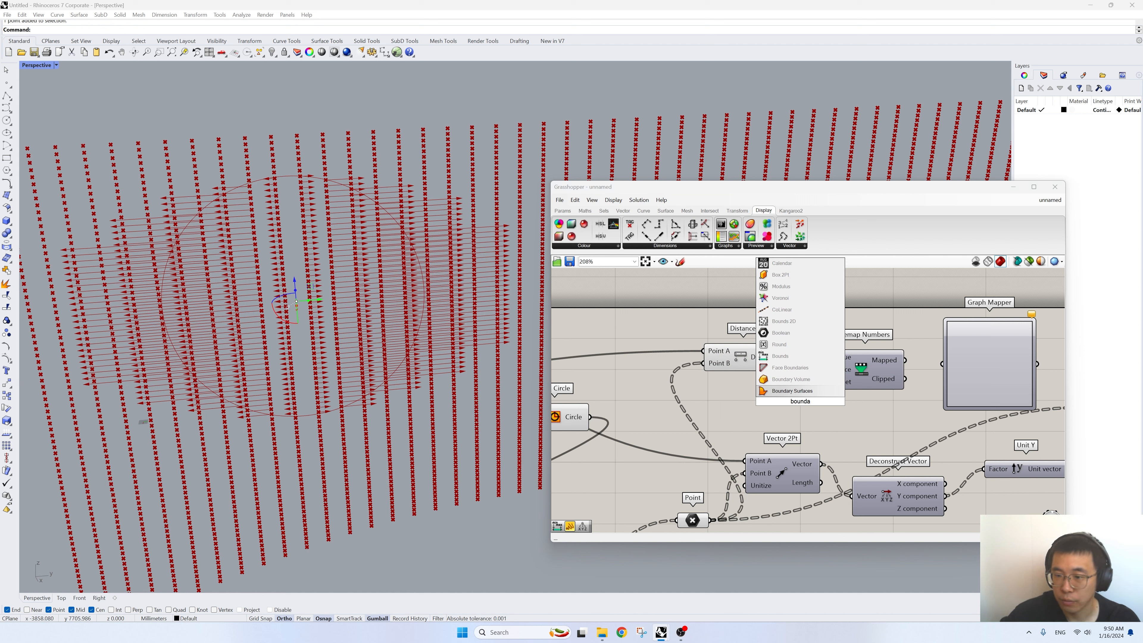
pyautogui.click(798, 356)
pyautogui.moveTo(785, 356); pyautogui.dragTo(759, 401)
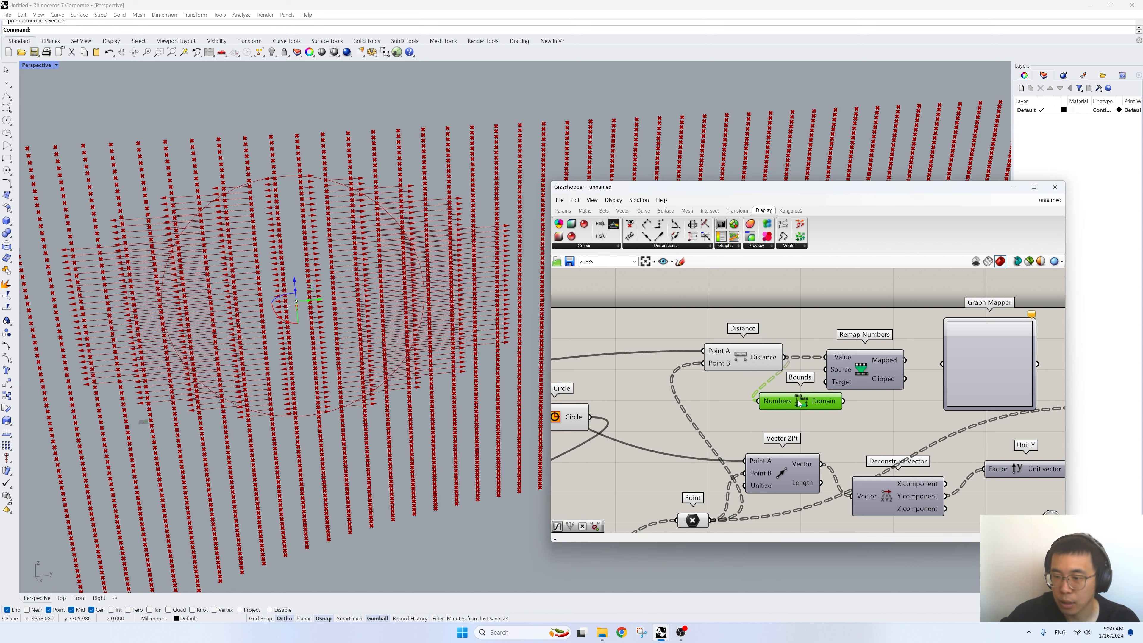
pyautogui.moveTo(828, 402); pyautogui.dragTo(827, 370)
pyautogui.moveTo(724, 396); pyautogui.dragTo(779, 392)
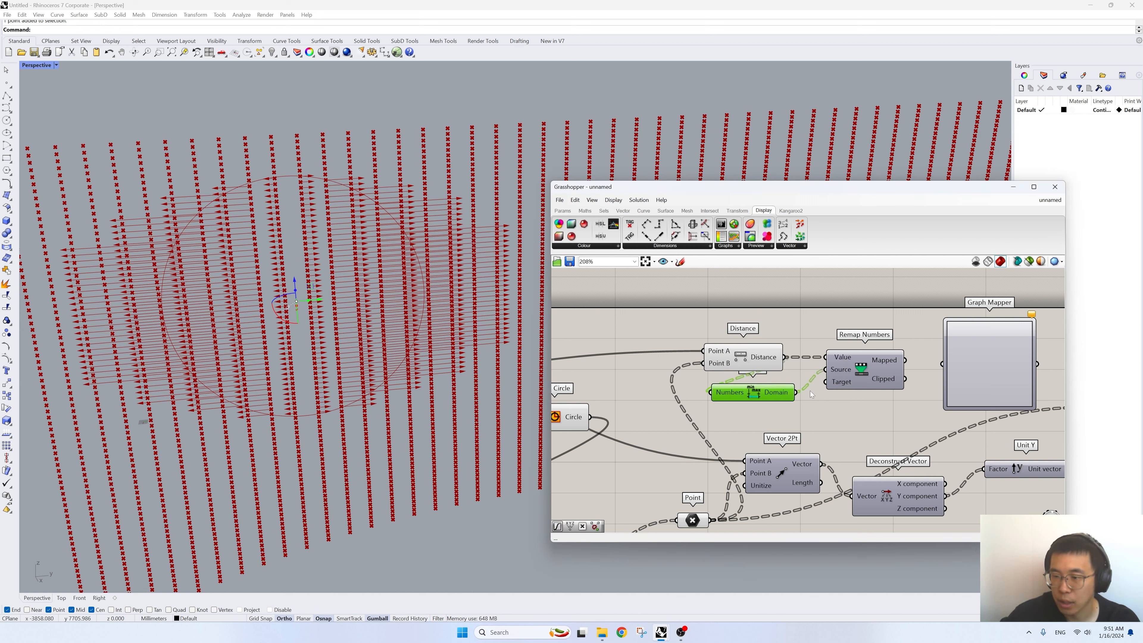
# - Connect the Mapped output of Remap Numbers to the Graph Mapper and set its graph type to Bezier
pyautogui.moveTo(905, 360); pyautogui.dragTo(942, 363)
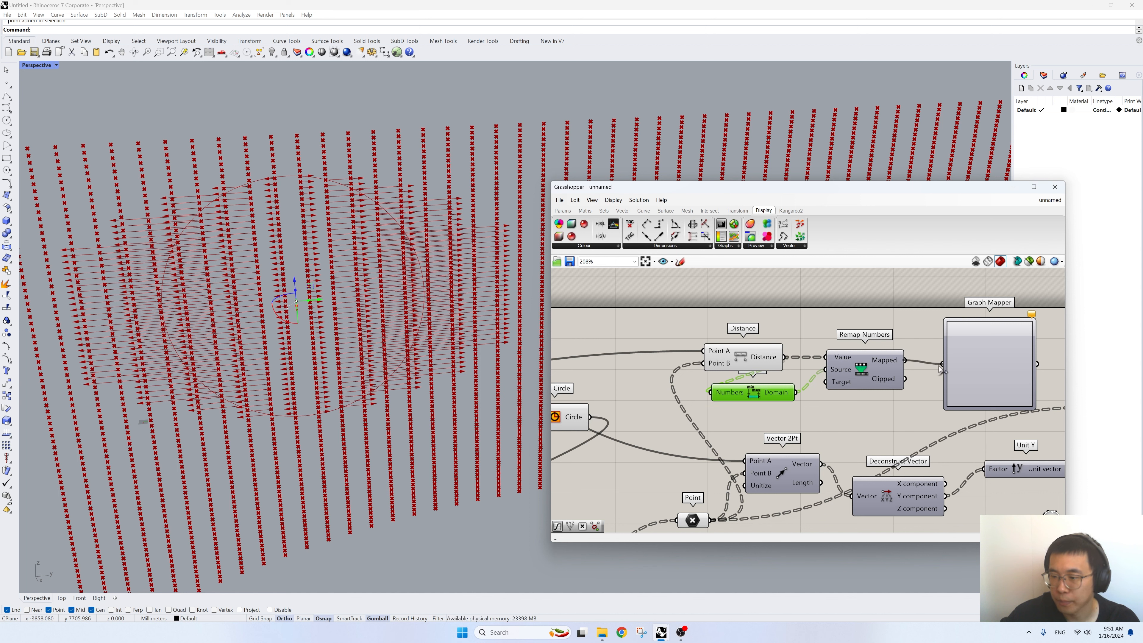
pyautogui.moveTo(973, 363); pyautogui.dragTo(782, 359, button='right')
pyautogui.rightClick(782, 359)
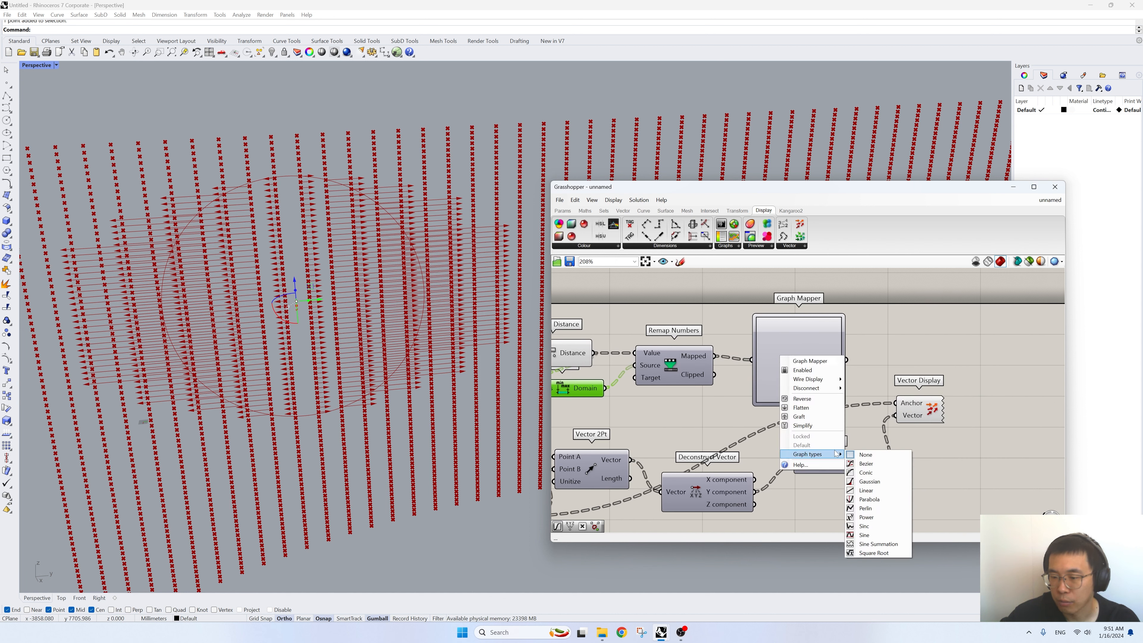
pyautogui.click(868, 478)
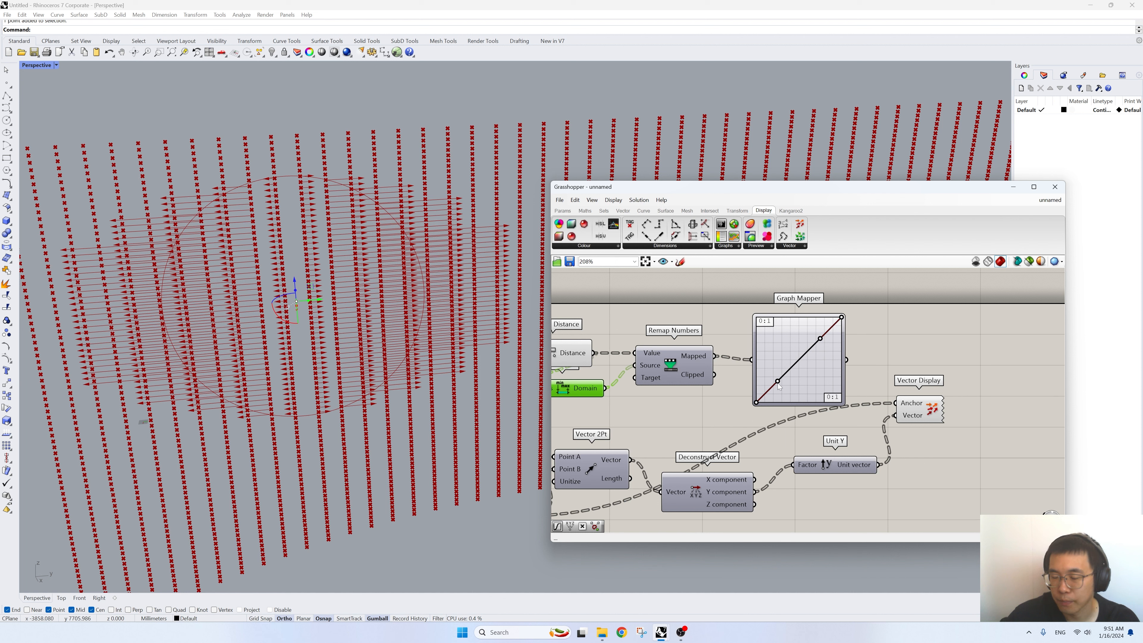
# - Bend the Bezier graph upward by raising its first handle and lowering its end point slightly
pyautogui.moveTo(778, 382); pyautogui.dragTo(766, 348)
pyautogui.moveTo(841, 317); pyautogui.dragTo(842, 341)
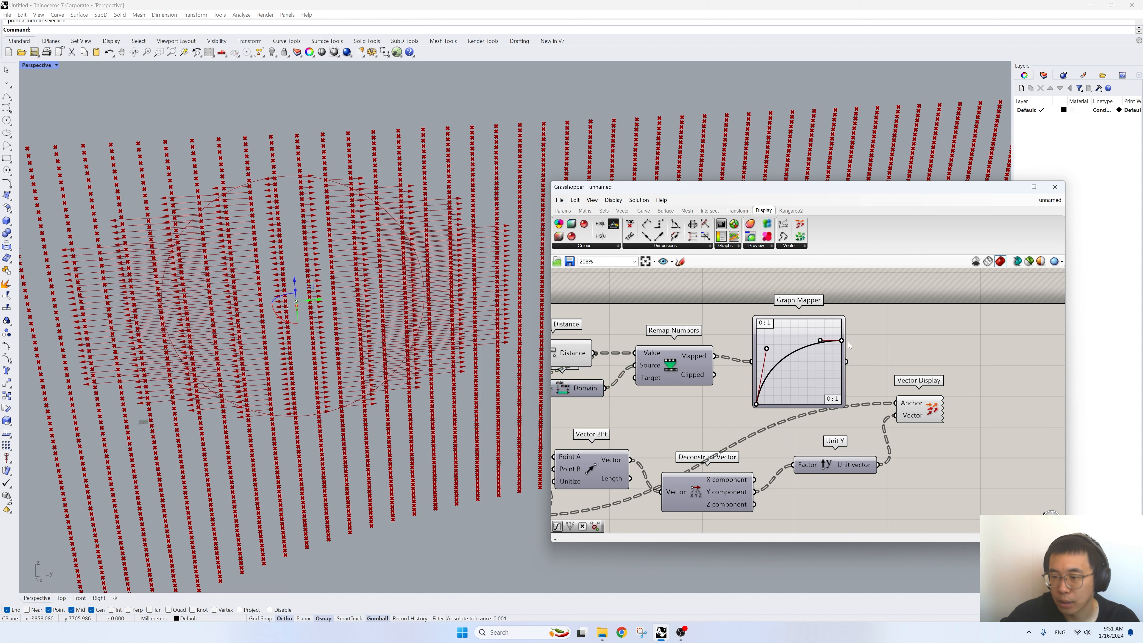
pyautogui.click(814, 373)
pyautogui.scroll(-3, 826, 363)
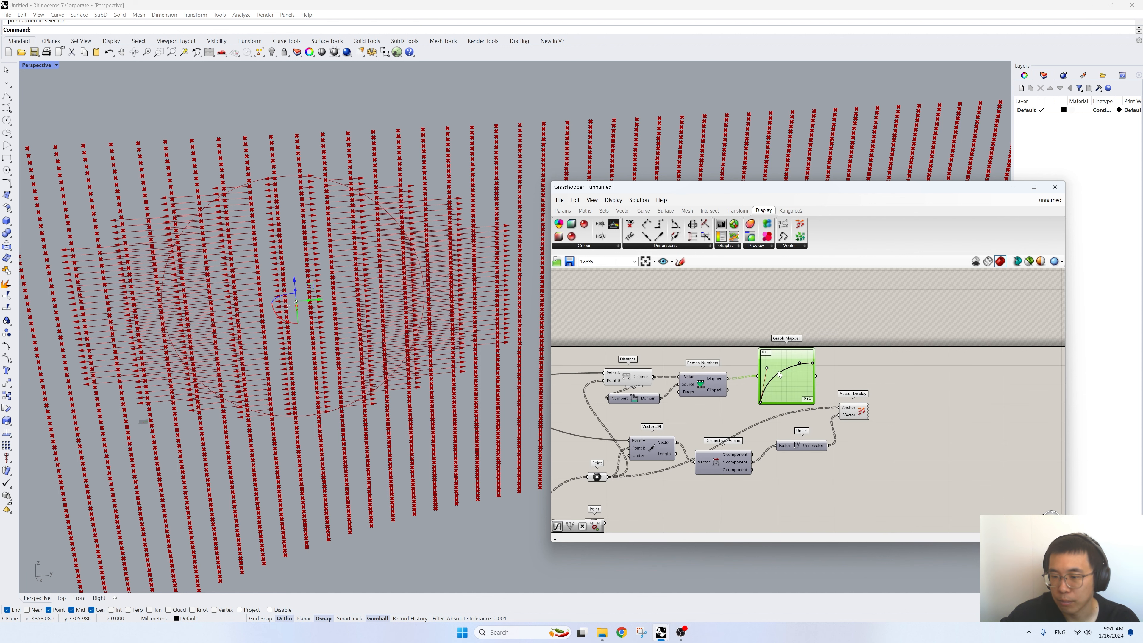
# - Delete the Vector Display component and add an Amplitude component in its place
pyautogui.scroll(3, 798, 405)
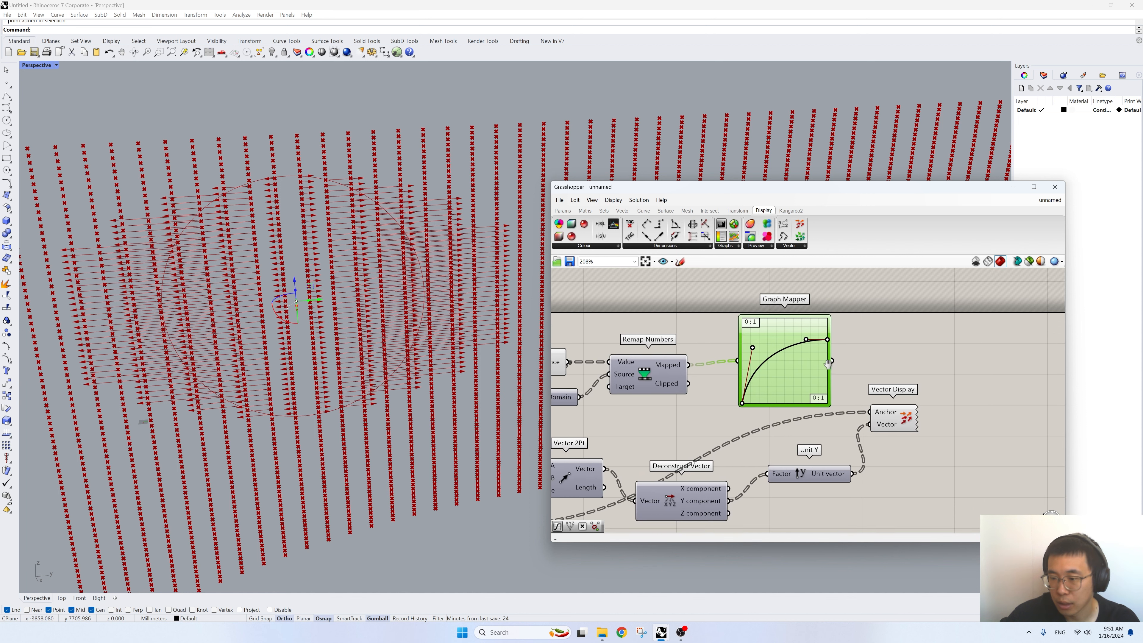
pyautogui.click(891, 410)
pyautogui.press('Delete')
pyautogui.doubleClick(905, 440)
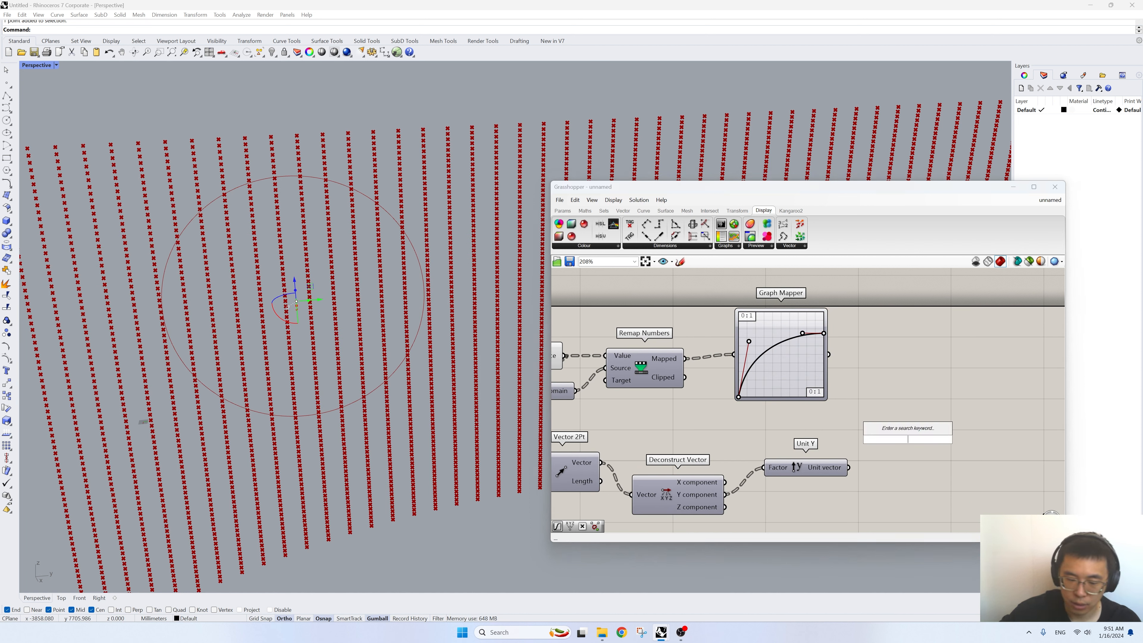
pyautogui.write('vectp')
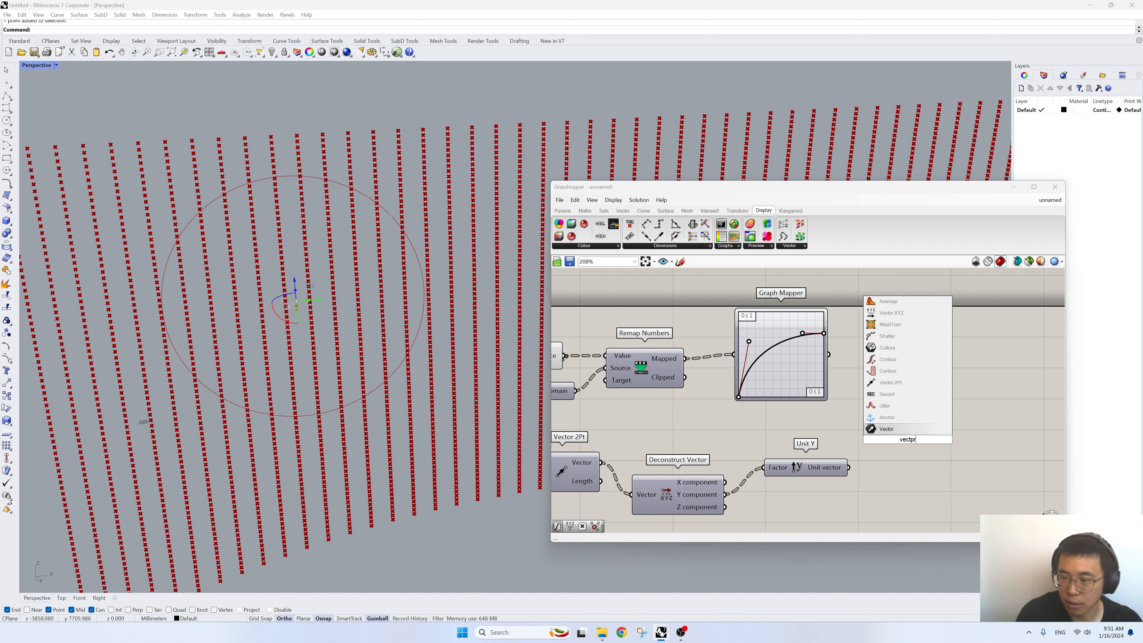
pyautogui.press('BackSpace')
pyautogui.write('or am')
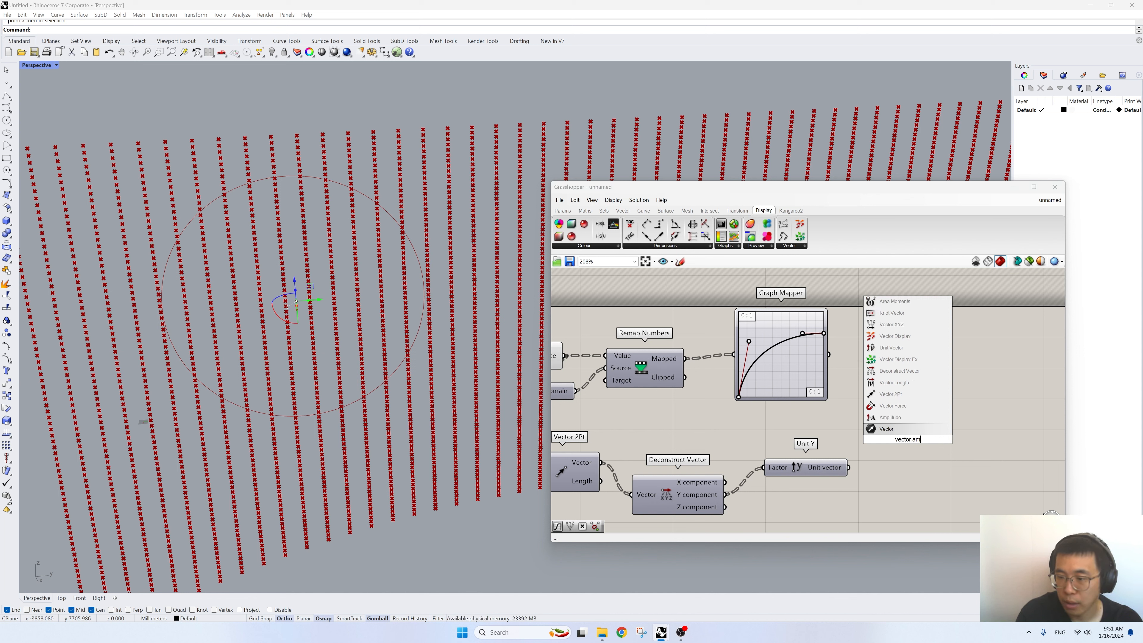
pyautogui.write('pli')
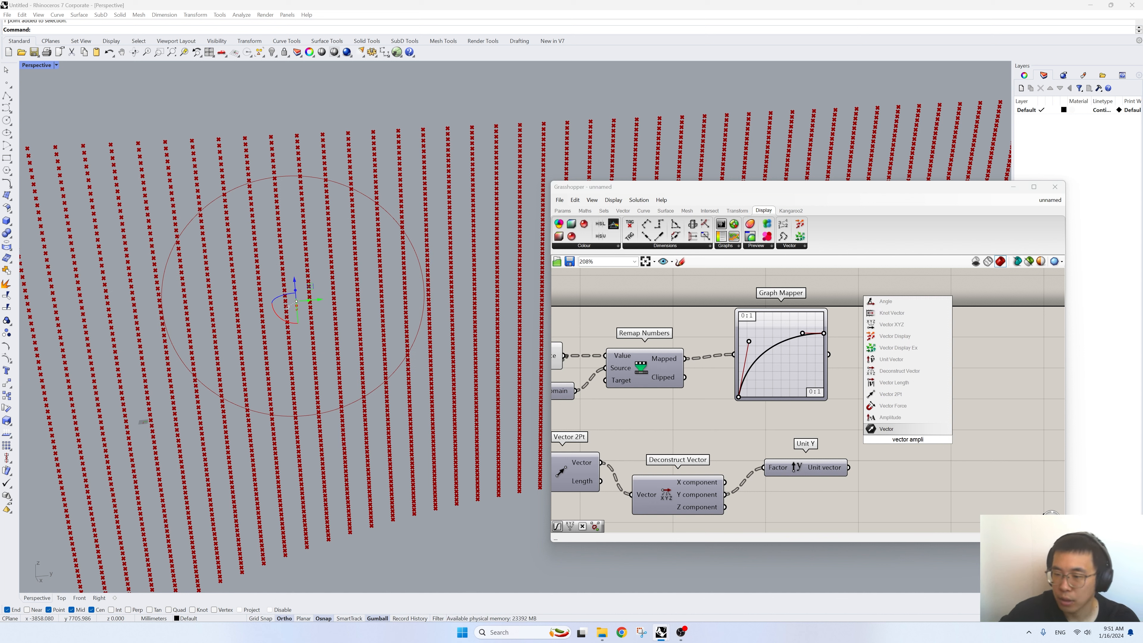
pyautogui.click(899, 418)
pyautogui.moveTo(901, 437); pyautogui.dragTo(938, 423)
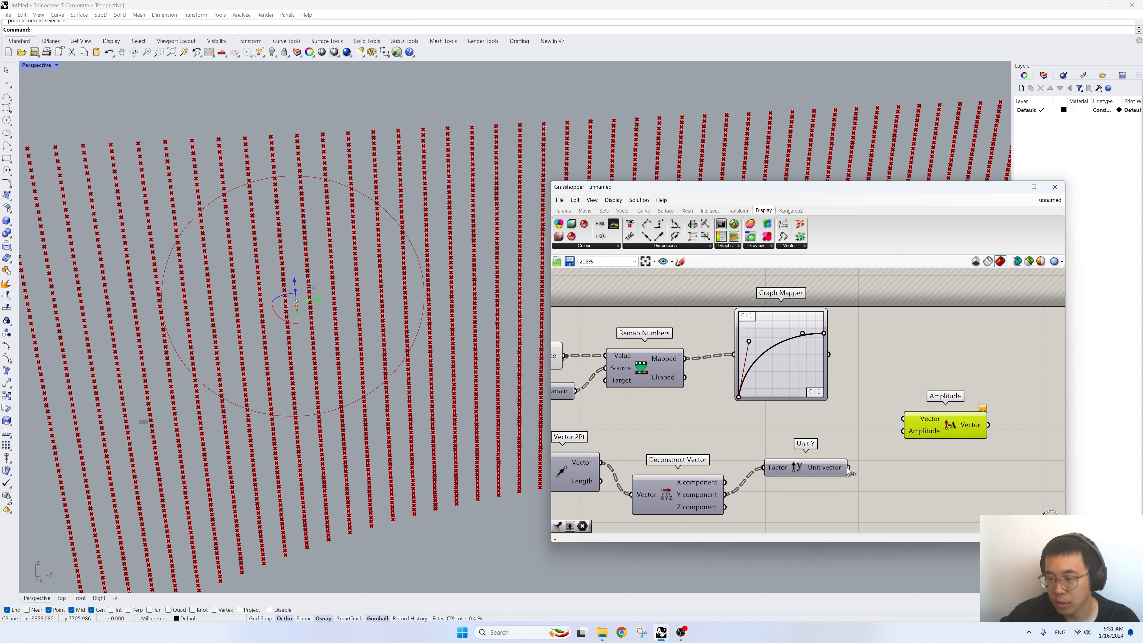
# - Connect the Unit Y vector to the Vector input and the Graph Mapper output to the Amplitude input of the Amplitude component
pyautogui.moveTo(847, 468); pyautogui.dragTo(899, 418)
pyautogui.moveTo(832, 355); pyautogui.dragTo(916, 413)
pyautogui.scroll(-3, 855, 410)
pyautogui.moveTo(893, 436); pyautogui.dragTo(903, 411, button='right')
# - Add a Move component, connecting the List A points to its Geometry and the Amplitude vector to its Motion input
pyautogui.moveTo(646, 456); pyautogui.dragTo(624, 435)
pyautogui.doubleClick(948, 452)
pyautogui.write('move')
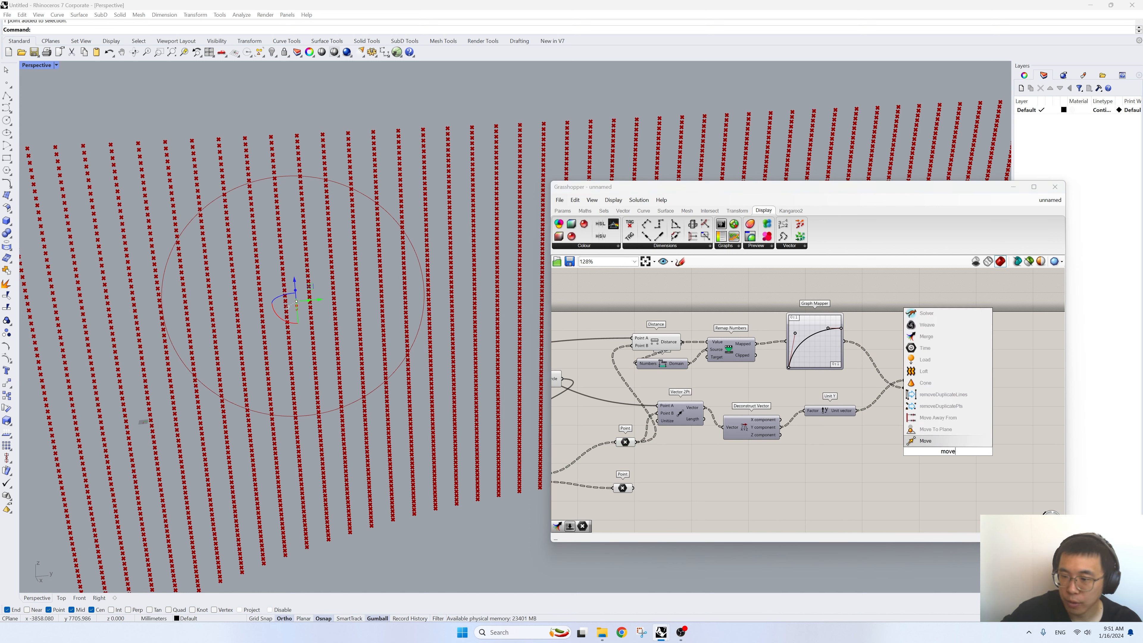
pyautogui.press('Return')
pyautogui.moveTo(637, 444); pyautogui.dragTo(990, 436)
pyautogui.moveTo(960, 398); pyautogui.dragTo(1002, 441)
# - Add a Multiplication component beside the Graph Mapper and connect the Graph Mapper output to its B input
pyautogui.moveTo(884, 323); pyautogui.dragTo(871, 334, button='right')
pyautogui.doubleClick(870, 334)
pyautogui.write('*')
pyautogui.press('Return')
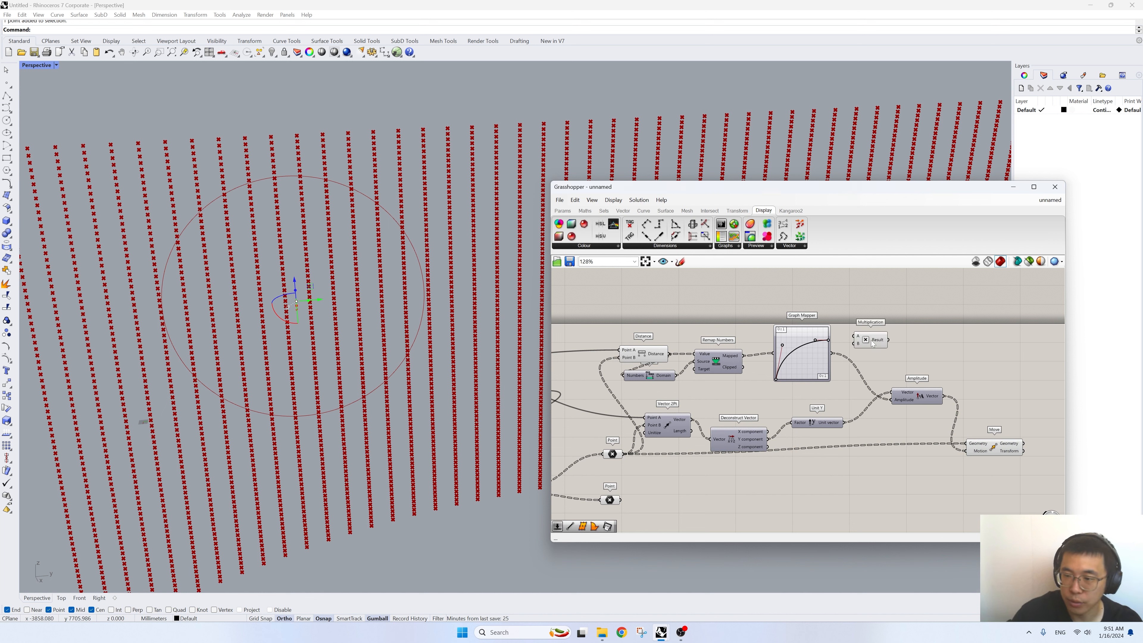
pyautogui.scroll(2, 871, 340)
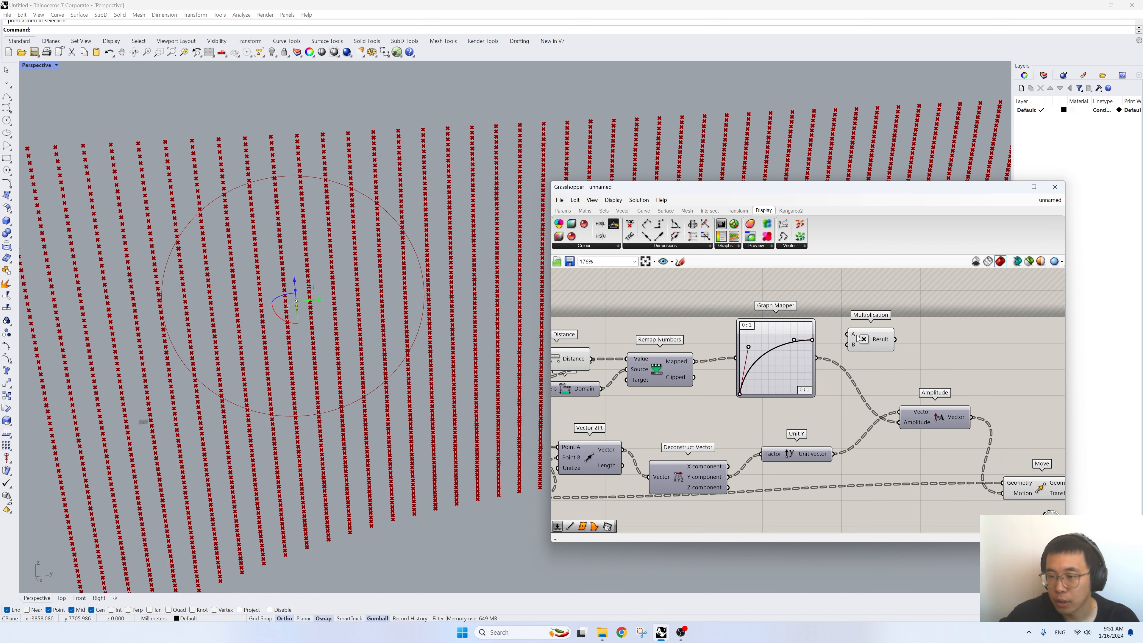
pyautogui.moveTo(817, 358); pyautogui.dragTo(848, 345)
pyautogui.moveTo(850, 349); pyautogui.dragTo(839, 402, button='right')
pyautogui.moveTo(859, 396); pyautogui.dragTo(874, 370)
# - Add a number slider of 500 for input A of Multiplication and connect the Result to the Amplitude input
pyautogui.moveTo(816, 325); pyautogui.dragTo(831, 363, button='right')
pyautogui.doubleClick(795, 335)
pyautogui.write('500')
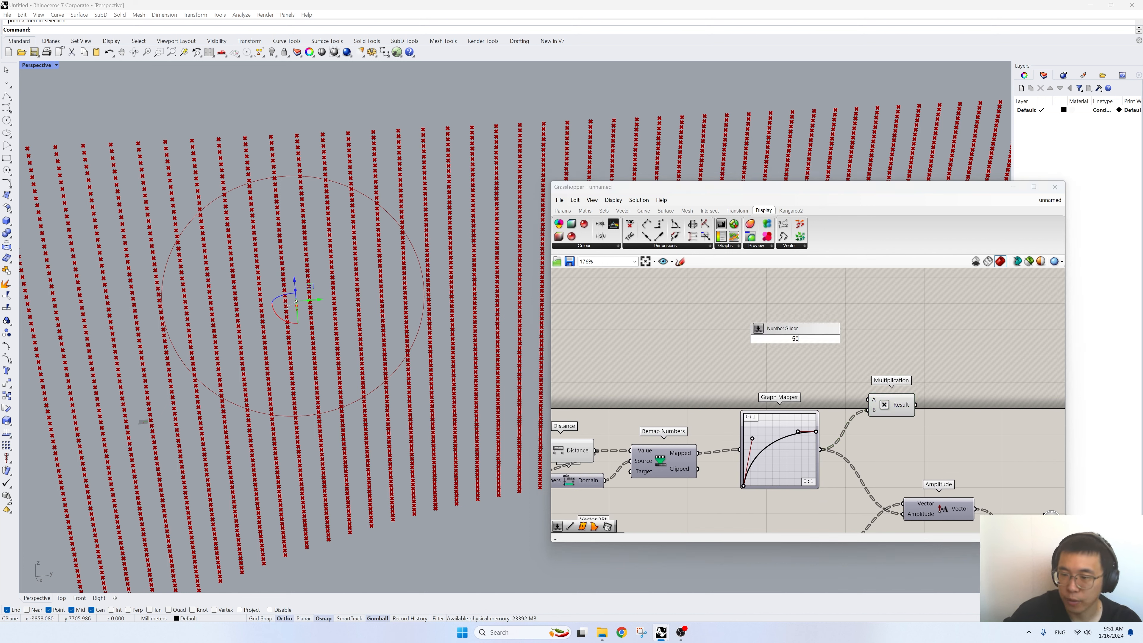
pyautogui.press('Return')
pyautogui.moveTo(849, 344); pyautogui.dragTo(904, 514)
pyautogui.moveTo(957, 479); pyautogui.dragTo(854, 400, button='right')
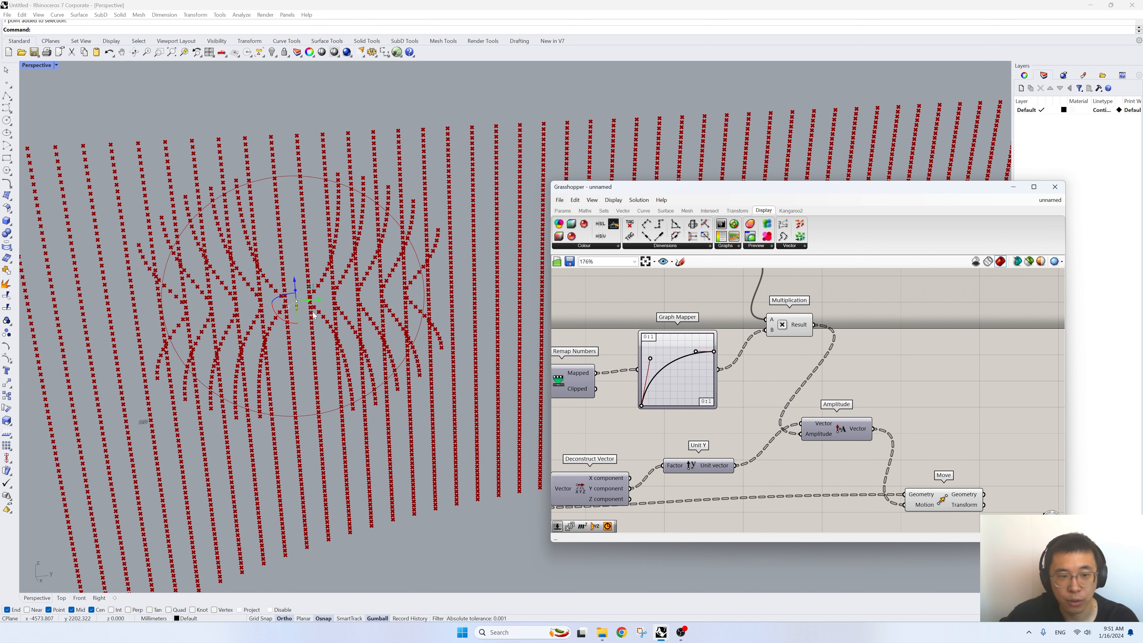
# - Invert the Graph Mapper's Y domain in the Graph Editor by setting it from 1 to 0
pyautogui.moveTo(705, 340); pyautogui.dragTo(738, 361, button='right')
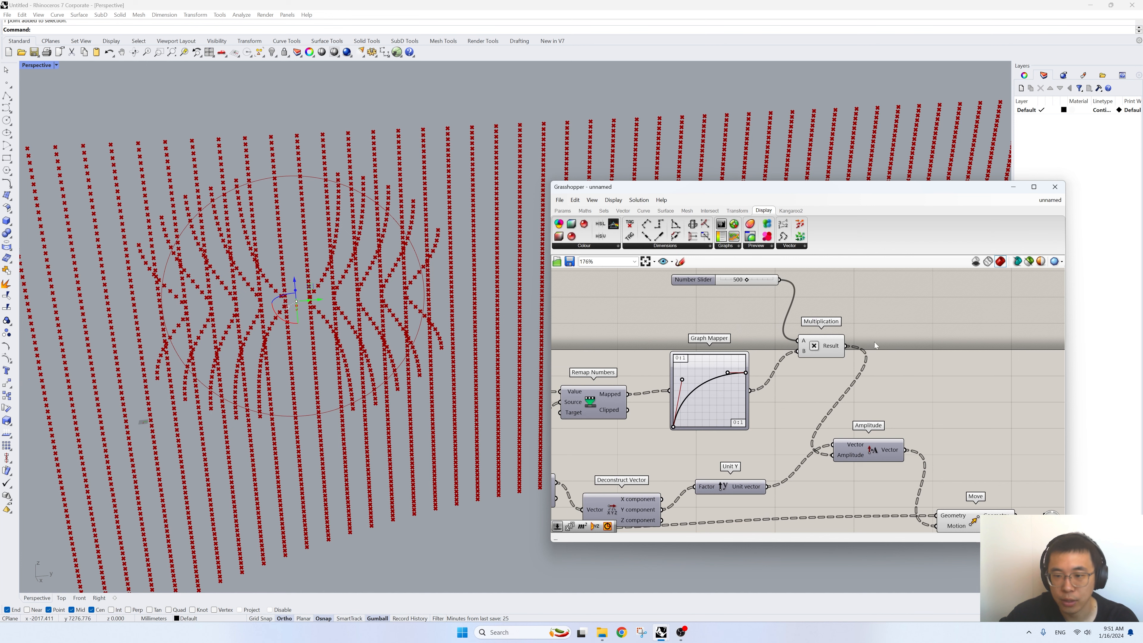
pyautogui.moveTo(874, 342); pyautogui.dragTo(882, 355, button='right')
pyautogui.rightClick(723, 414)
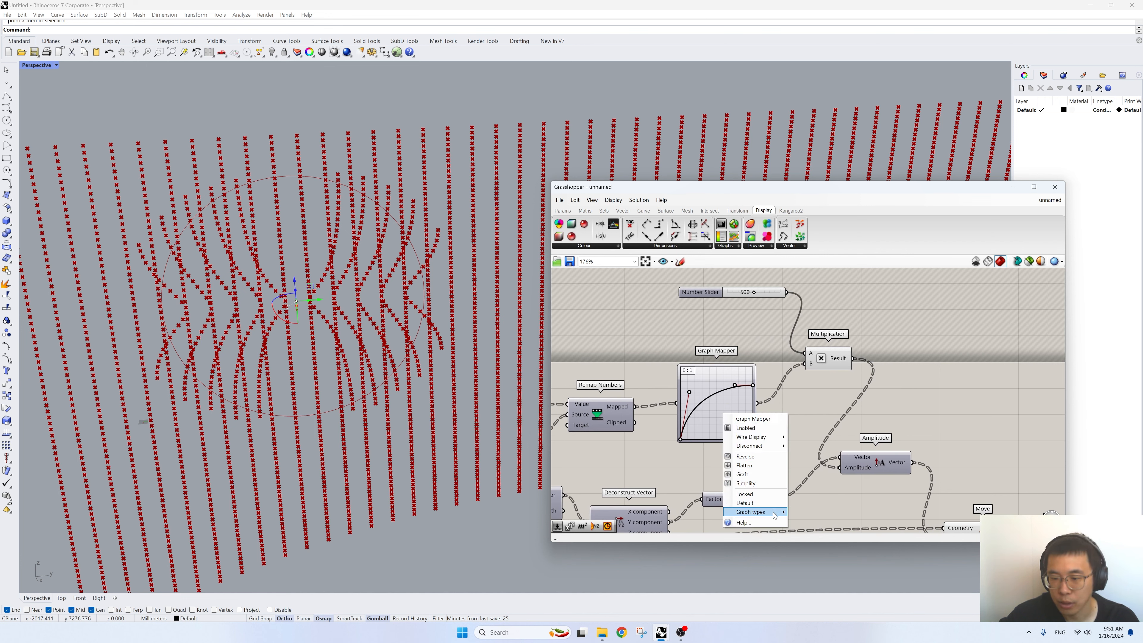
pyautogui.click(708, 410)
pyautogui.doubleClick(708, 409)
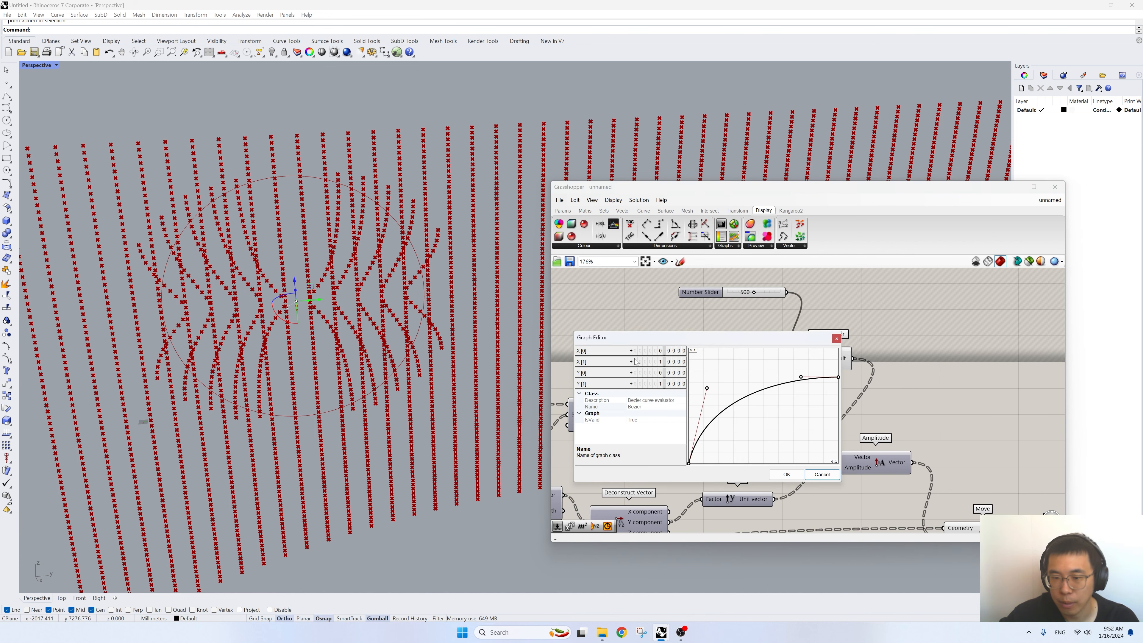
pyautogui.doubleClick(642, 373)
pyautogui.press('Tab')
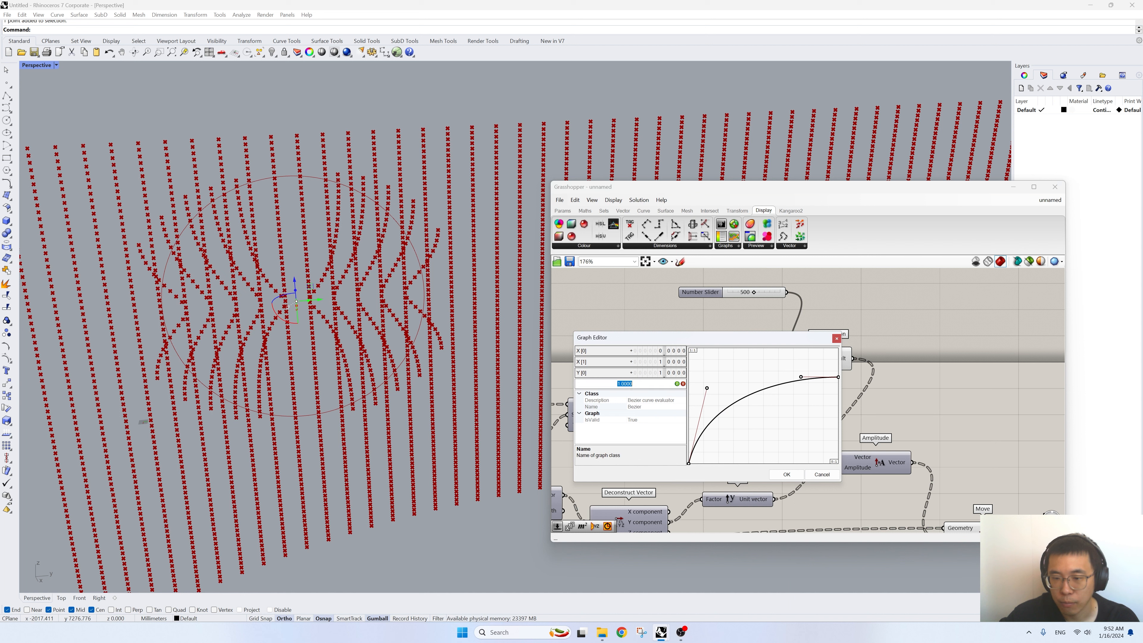
pyautogui.click(677, 384)
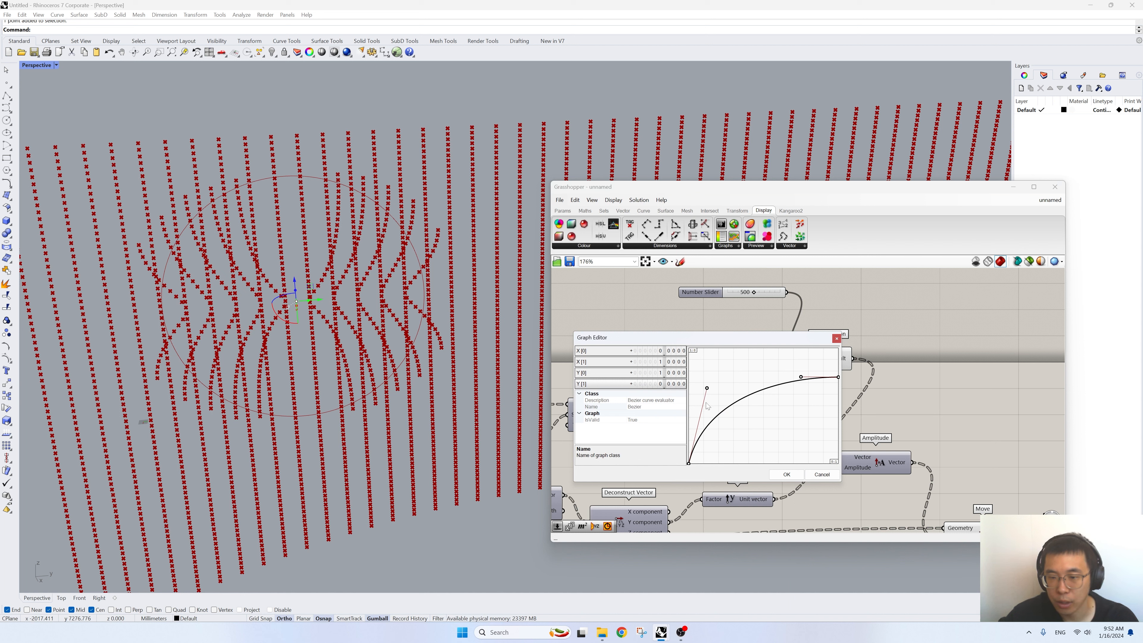
pyautogui.click(787, 474)
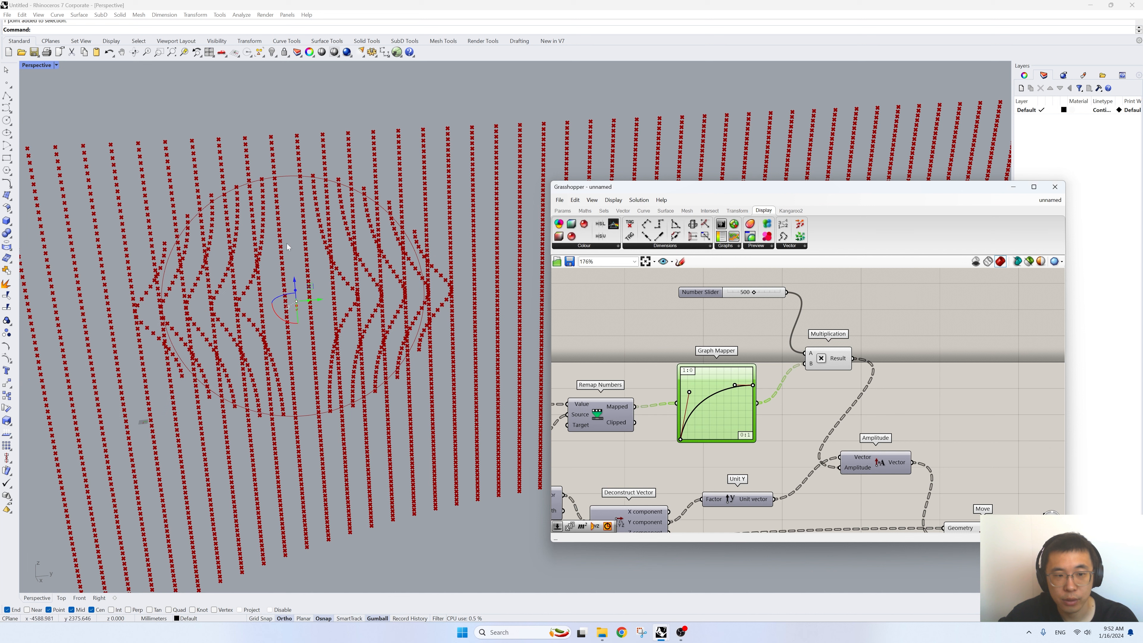
# - Reshape the Bezier graph by raising its start point, end point and handles toward the graph's upper edge
pyautogui.moveTo(681, 442); pyautogui.dragTo(679, 407)
pyautogui.moveTo(751, 388); pyautogui.dragTo(680, 403)
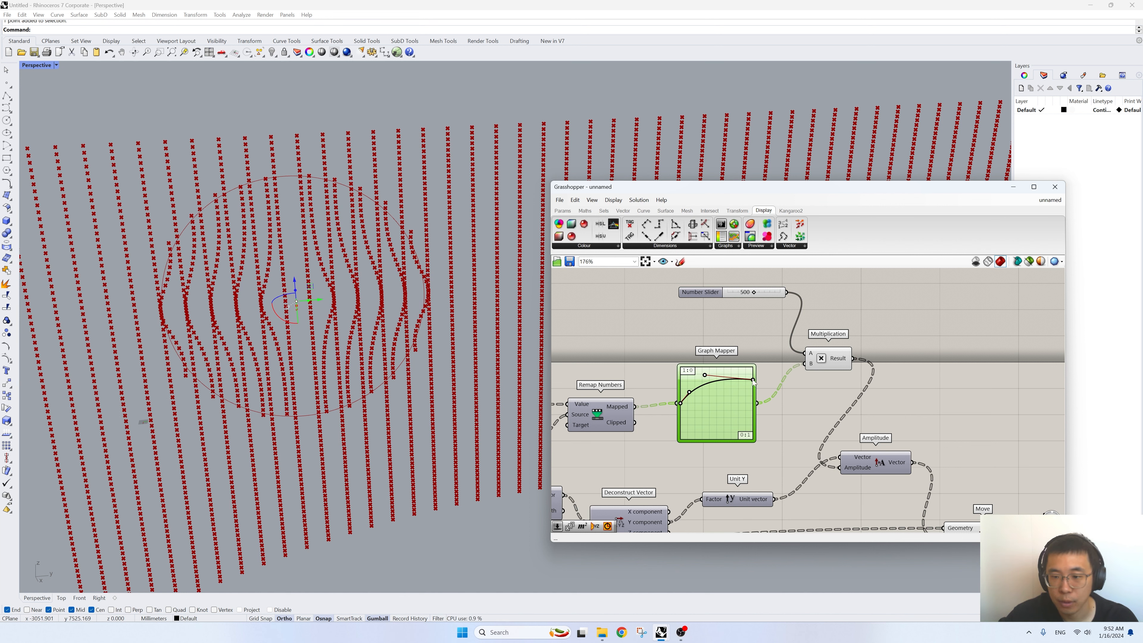
pyautogui.moveTo(752, 381); pyautogui.dragTo(731, 357)
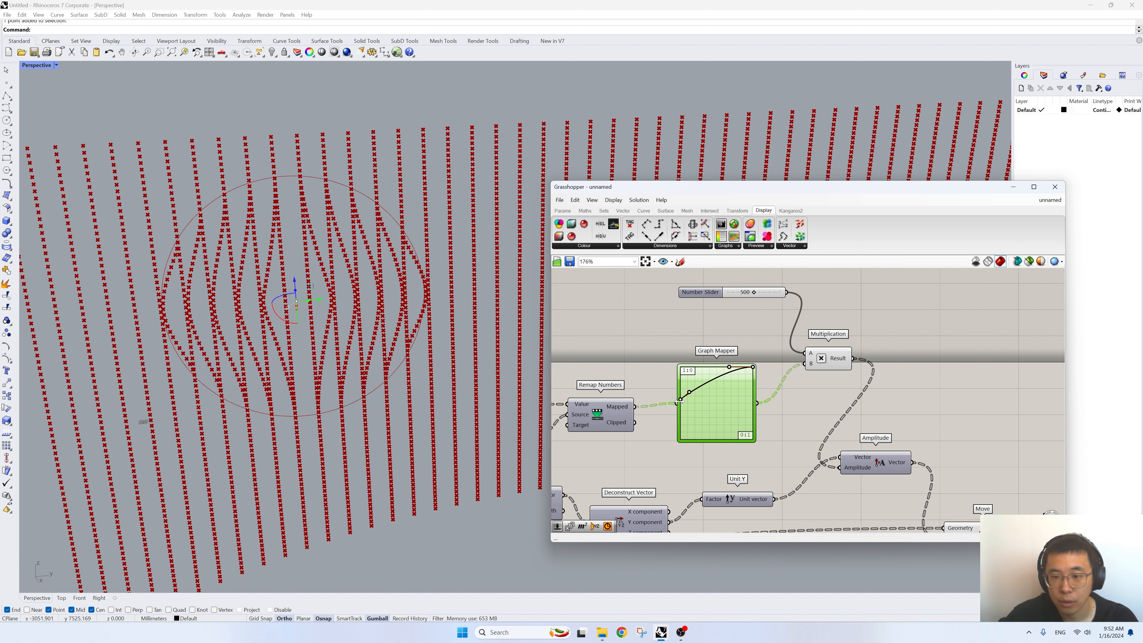
pyautogui.moveTo(683, 402); pyautogui.dragTo(701, 377)
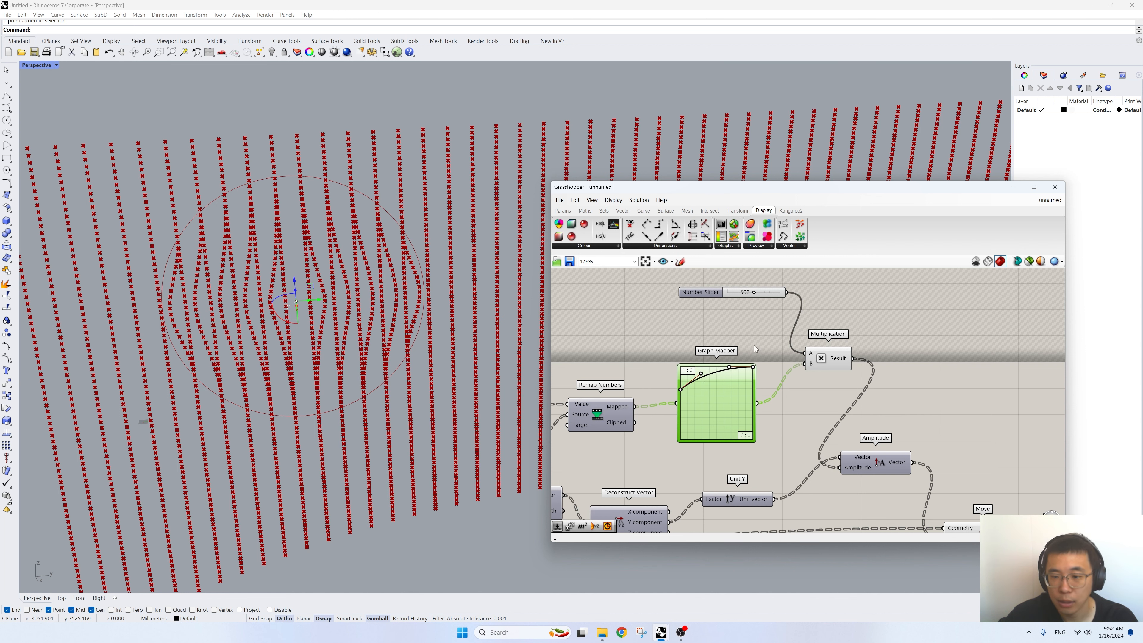
# - Add a Merge component below the Move component
pyautogui.scroll(-3, 767, 394)
pyautogui.click(906, 463)
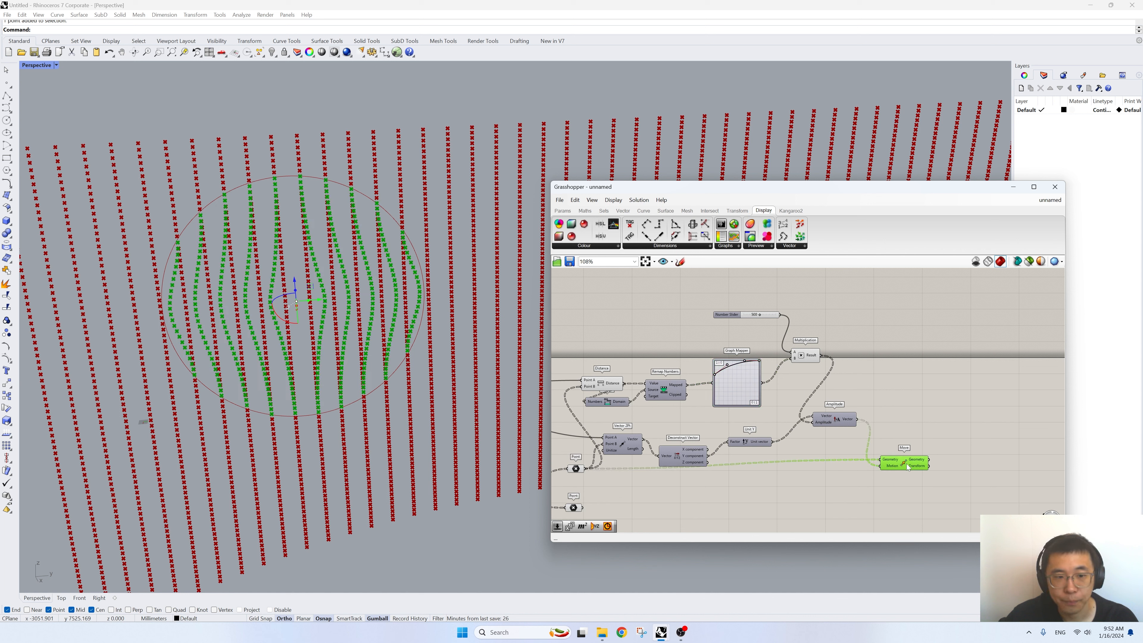
pyautogui.scroll(-1, 863, 400)
pyautogui.moveTo(890, 458); pyautogui.dragTo(870, 425, button='right')
pyautogui.scroll(1, 870, 425)
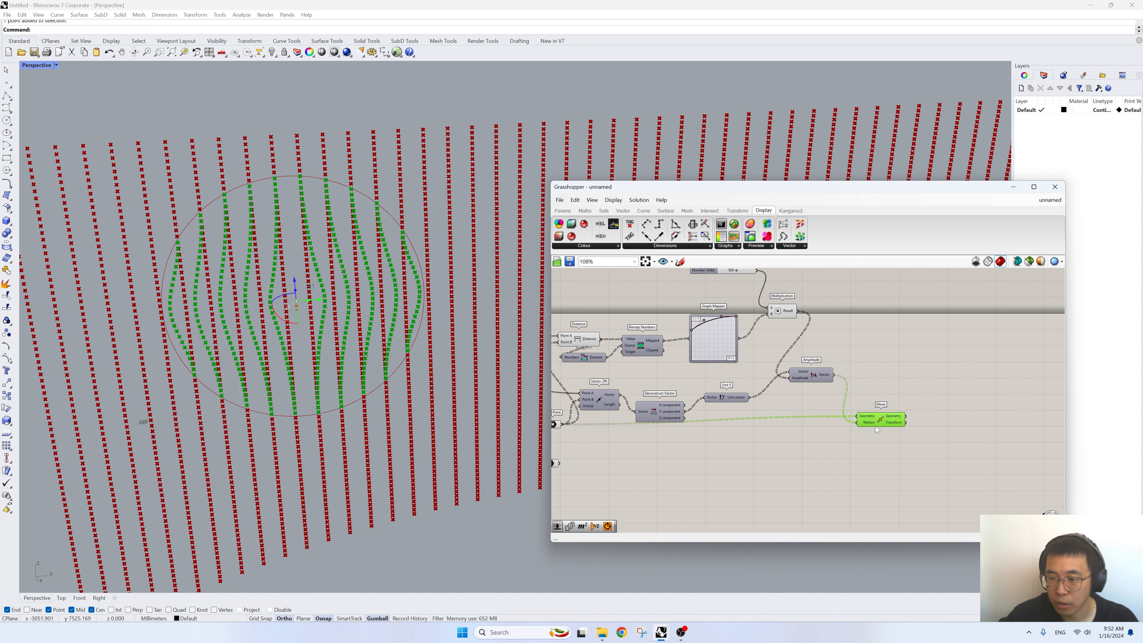
pyautogui.moveTo(875, 426); pyautogui.dragTo(874, 431)
pyautogui.press('Delete')
pyautogui.doubleClick(875, 465)
pyautogui.write('merge')
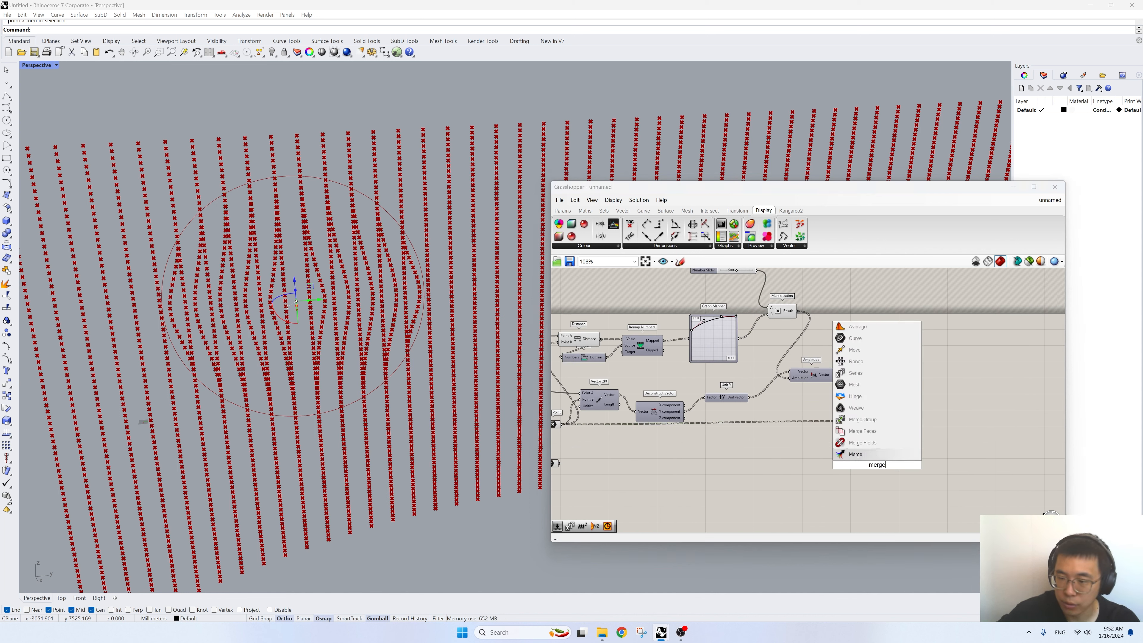
pyautogui.press('Return')
pyautogui.moveTo(767, 460); pyautogui.dragTo(876, 452, button='right')
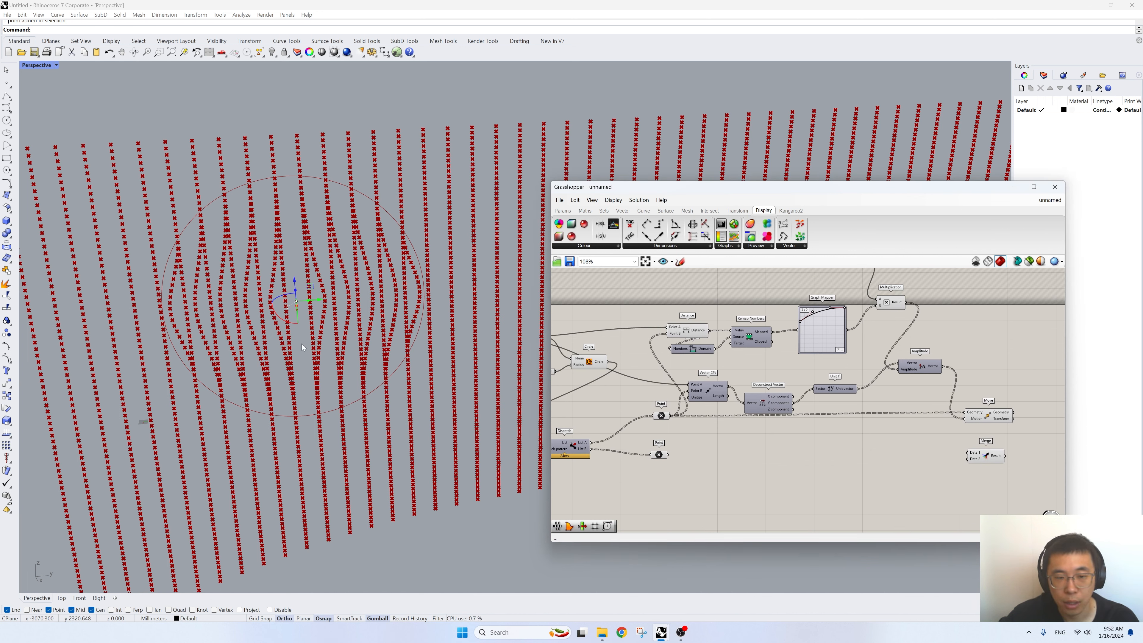
# - Connect Move's Geometry output to Merge's D1 input and the outside-points Point parameter to D2
pyautogui.moveTo(674, 422); pyautogui.dragTo(657, 408, button='right')
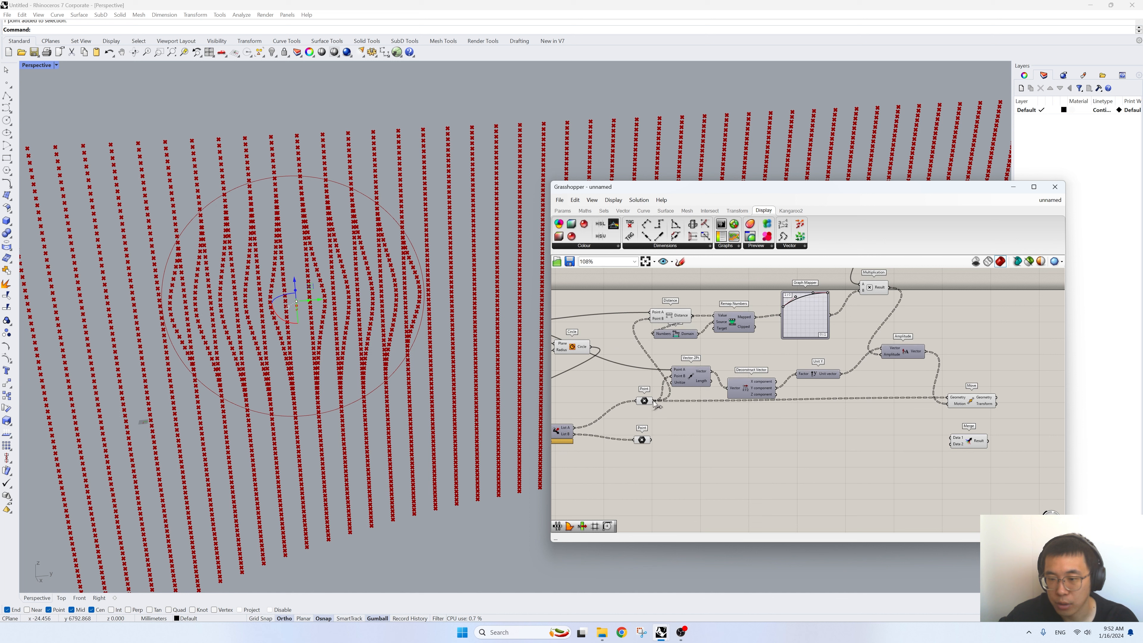
pyautogui.moveTo(653, 401); pyautogui.dragTo(946, 437)
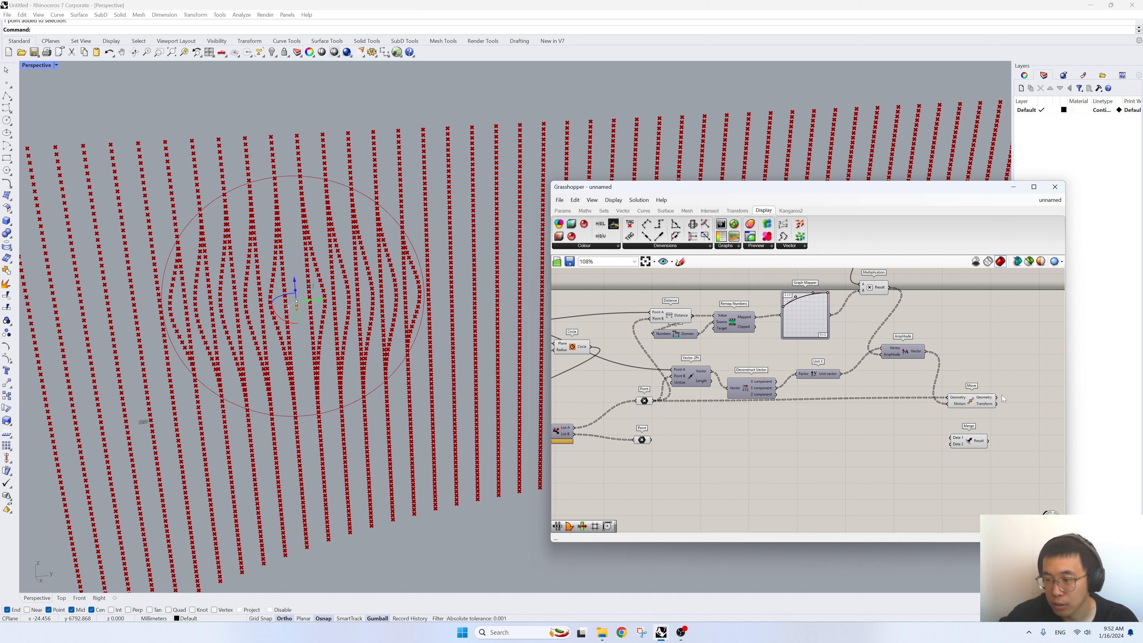
pyautogui.moveTo(644, 440); pyautogui.dragTo(1033, 436)
pyautogui.moveTo(1052, 433); pyautogui.dragTo(715, 437, button='right')
pyautogui.moveTo(706, 437); pyautogui.dragTo(718, 439)
# - Add a Sort List component beside the Merge component
pyautogui.click(825, 436)
pyautogui.doubleClick(826, 439)
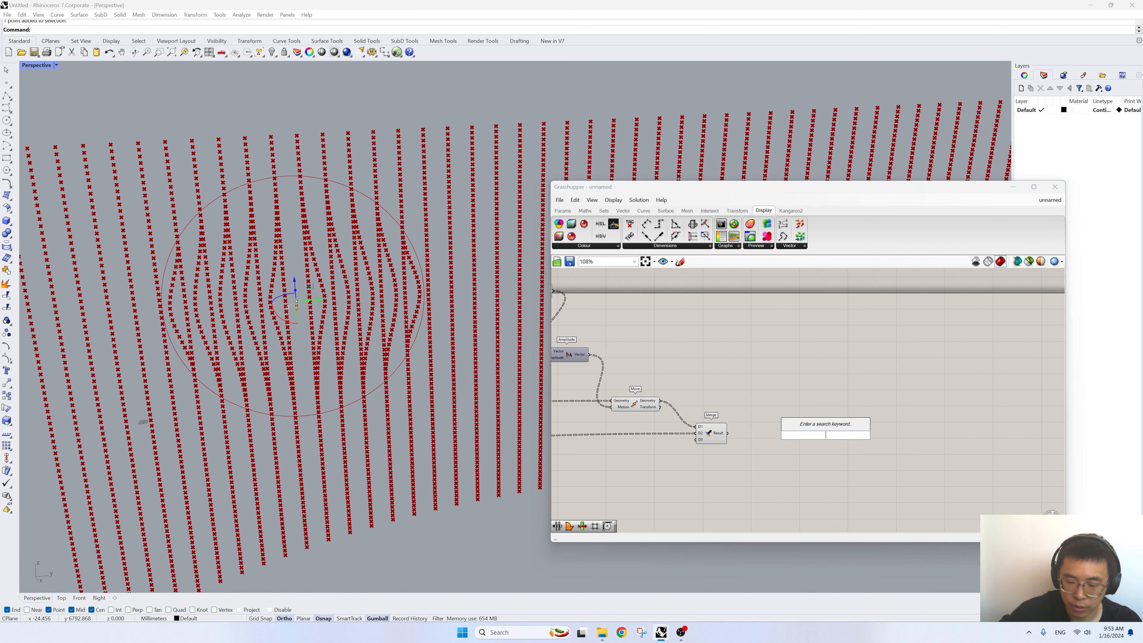
pyautogui.write('sort')
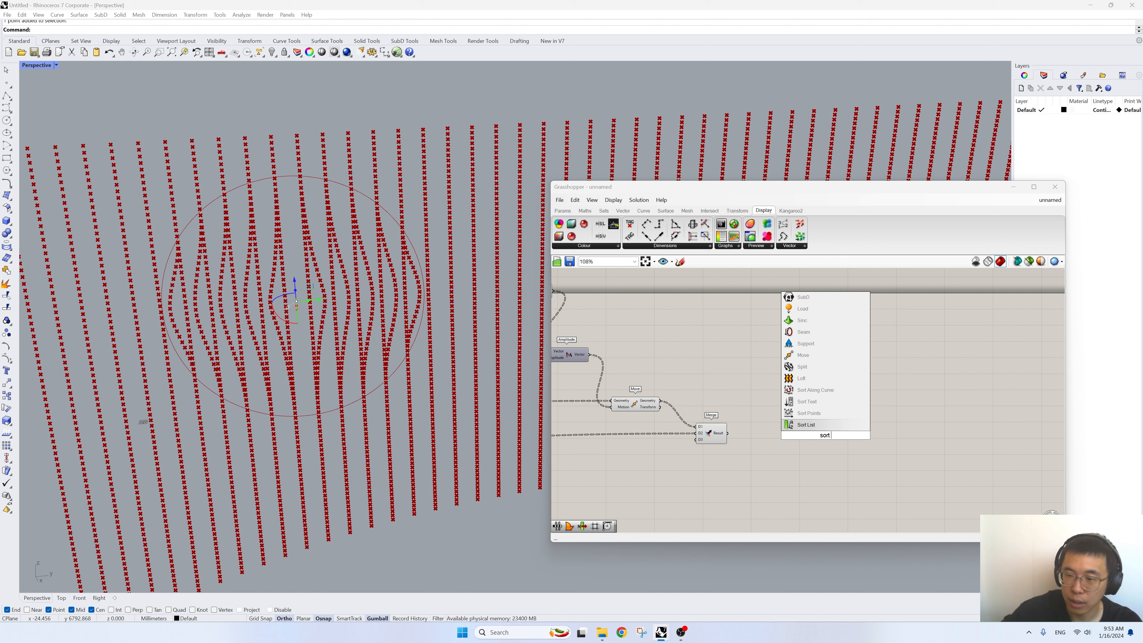
pyautogui.write(' lit')
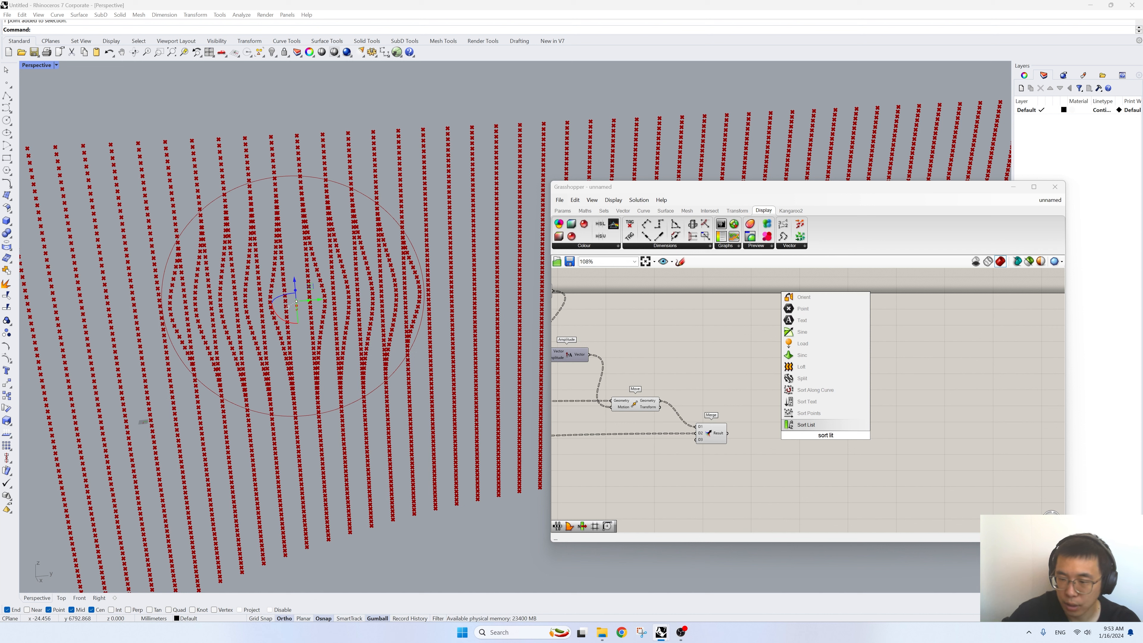
pyautogui.click(805, 426)
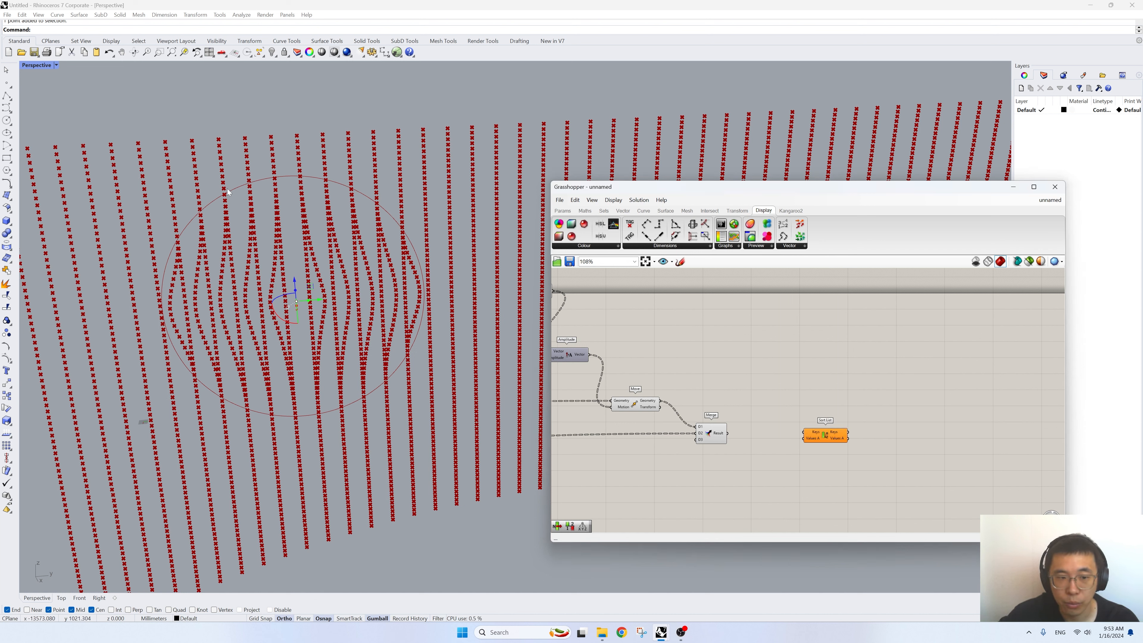
pyautogui.moveTo(794, 351); pyautogui.dragTo(863, 351, button='right')
pyautogui.doubleClick(862, 351)
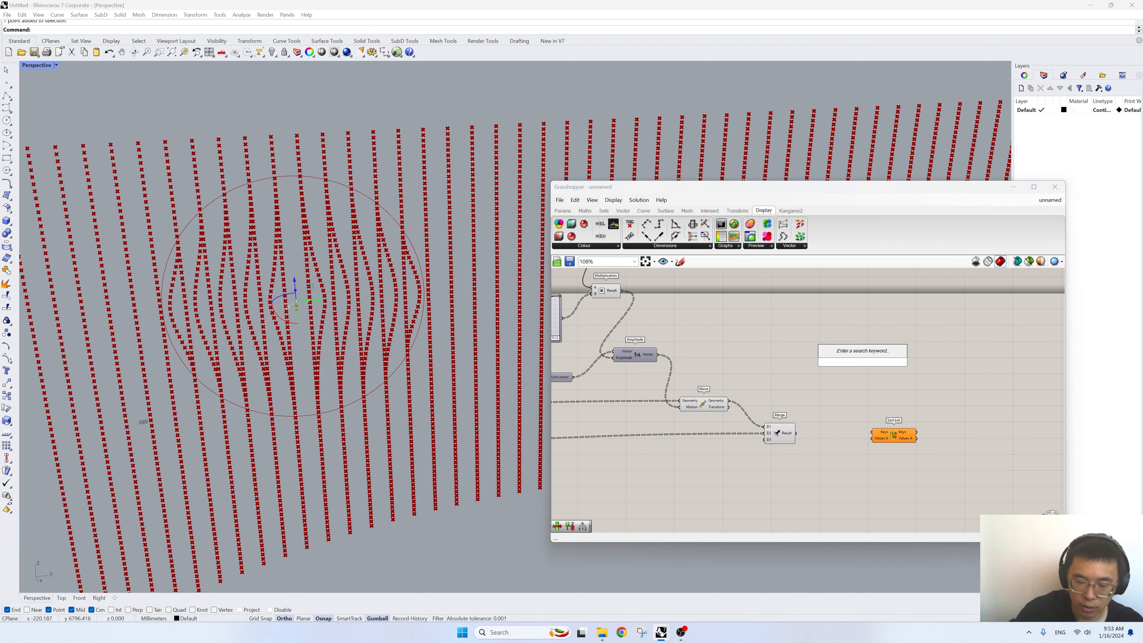
pyautogui.write('inter')
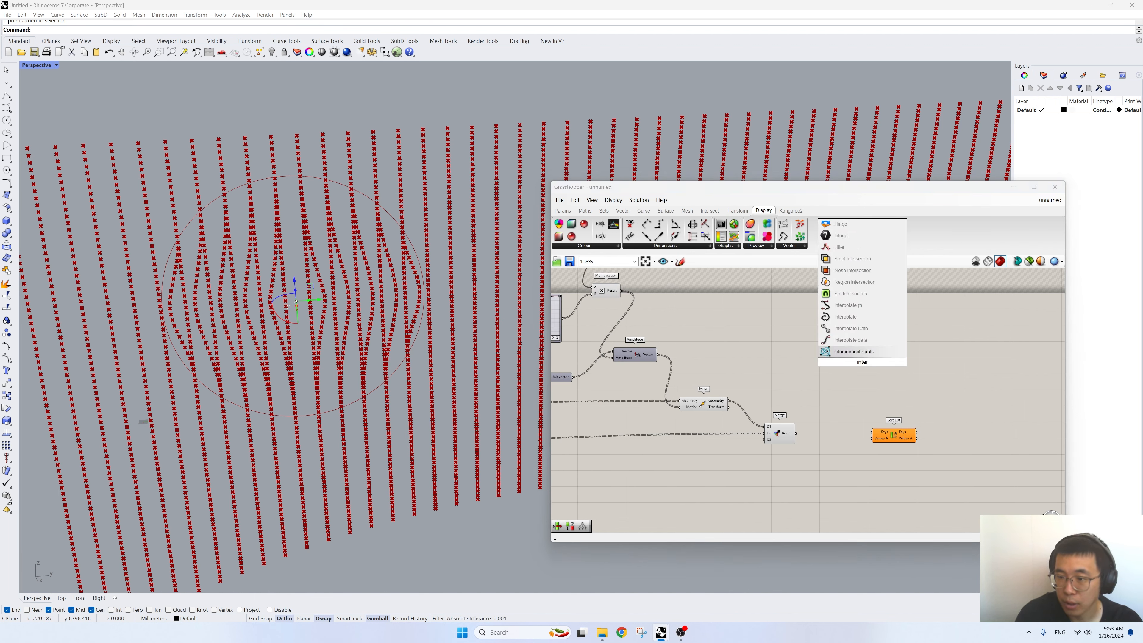
pyautogui.click(854, 340)
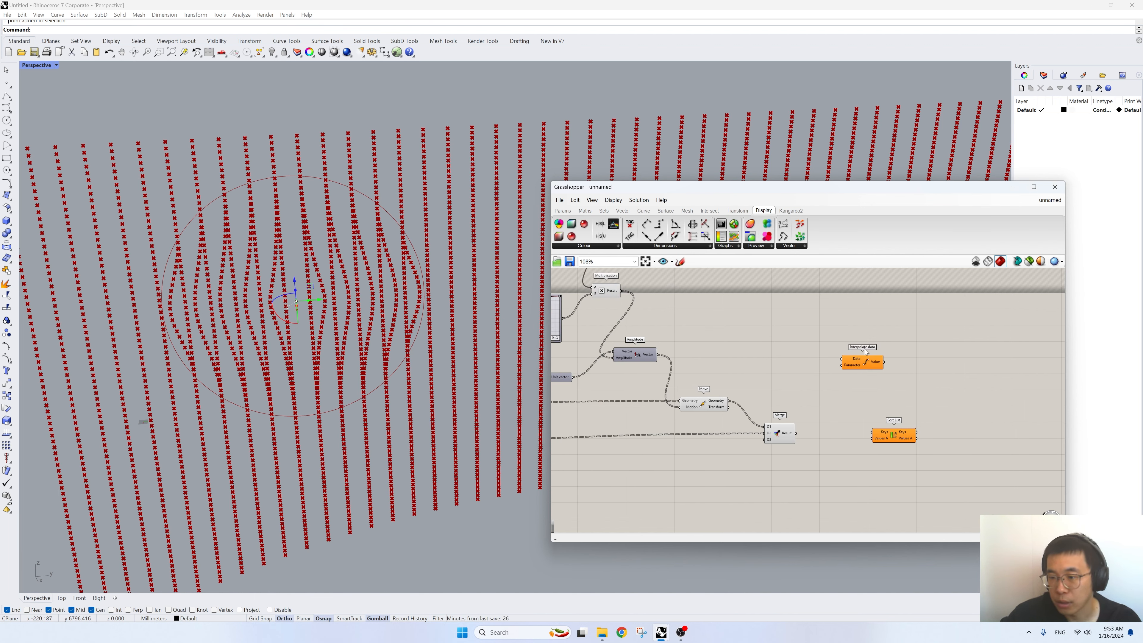
pyautogui.click(866, 365)
pyautogui.scroll(3, 868, 365)
pyautogui.press('Delete')
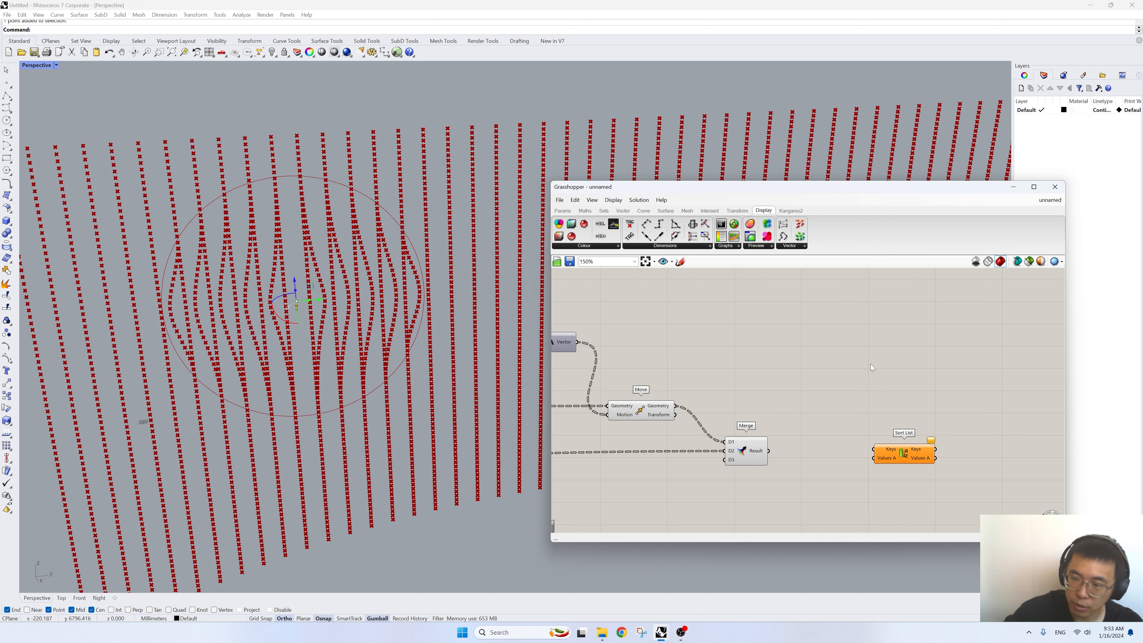
# - Add an Interpolate curve component above Sort List and connect the Merge Result to its Vertices input
pyautogui.doubleClick(870, 364)
pyautogui.write('interpo')
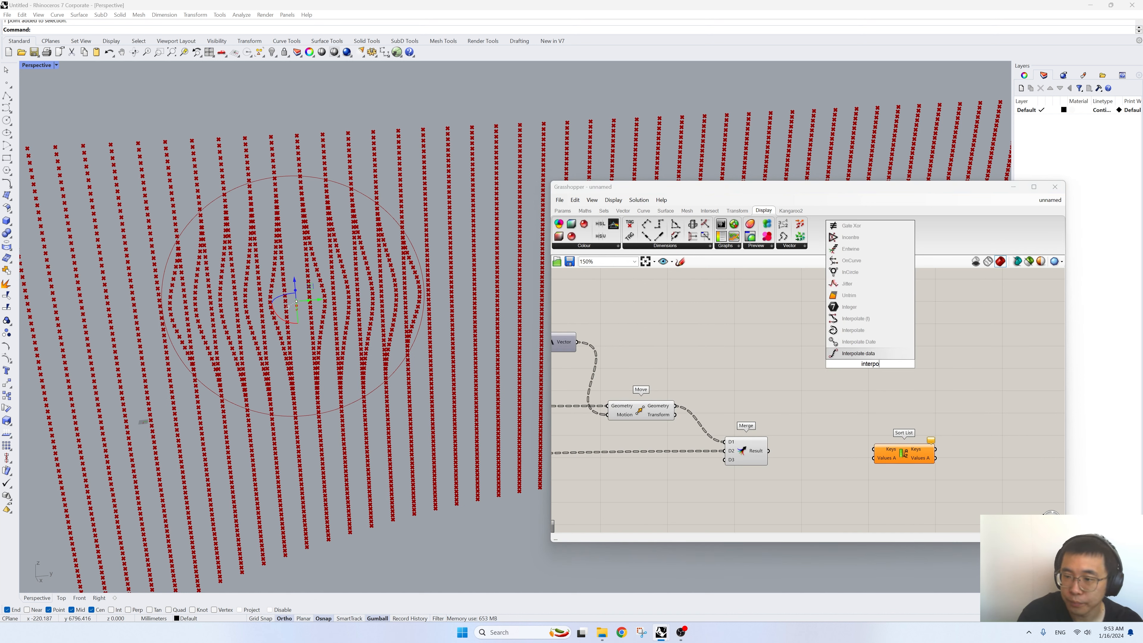
pyautogui.click(854, 330)
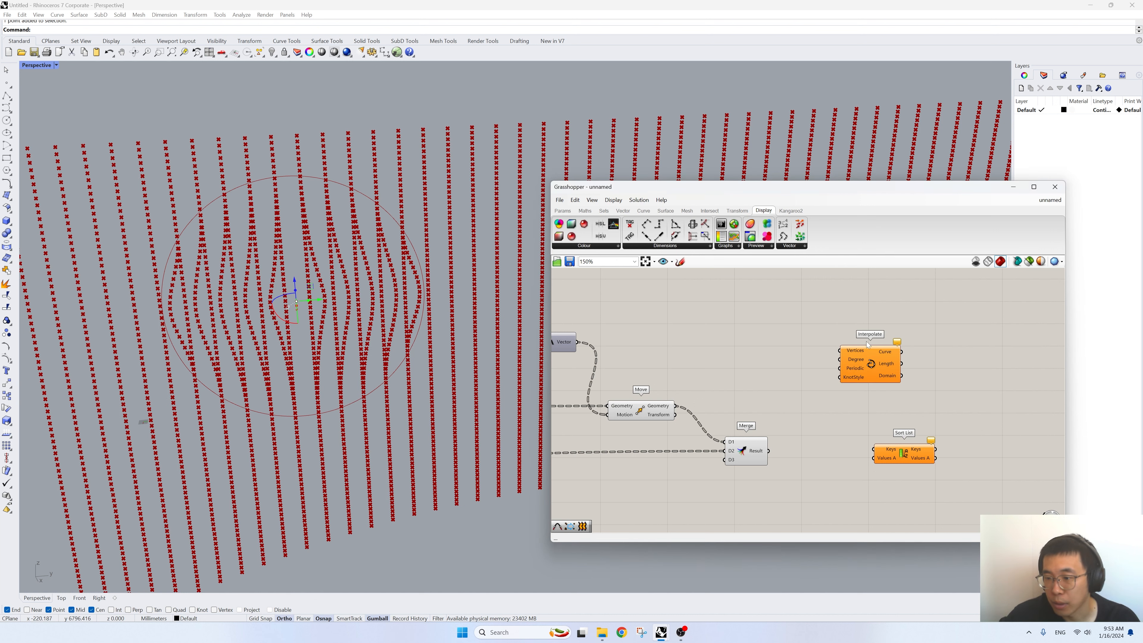
pyautogui.moveTo(768, 450); pyautogui.dragTo(853, 386)
pyautogui.scroll(-5, 912, 412)
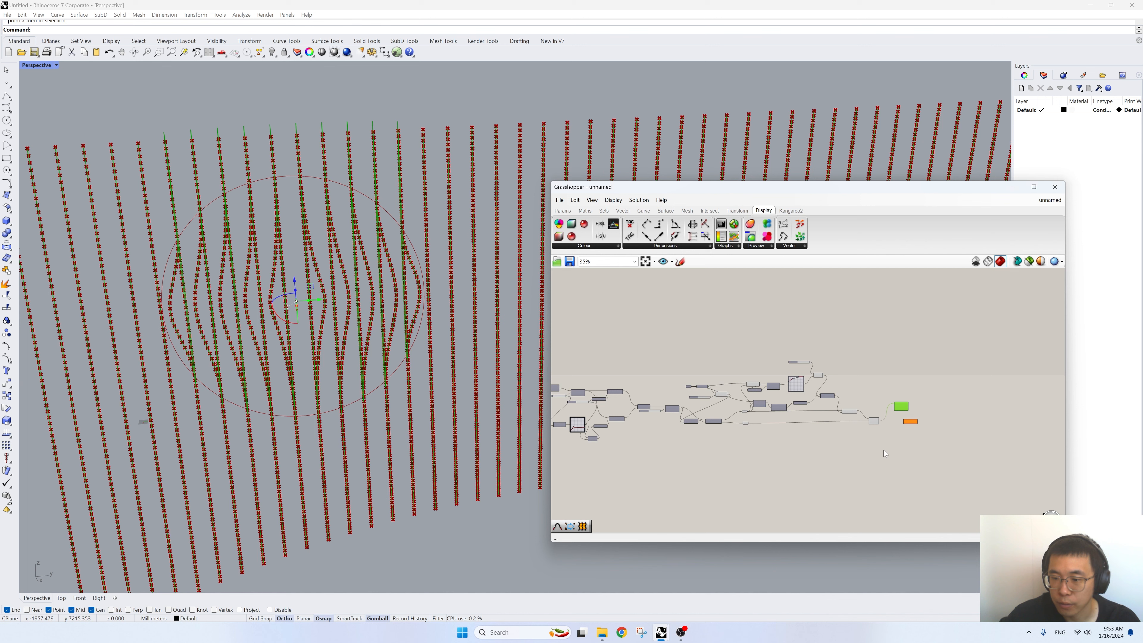
# - Turn off the preview of all components upstream of Interpolate
pyautogui.moveTo(882, 448); pyautogui.dragTo(610, 343)
pyautogui.rightClick(624, 300)
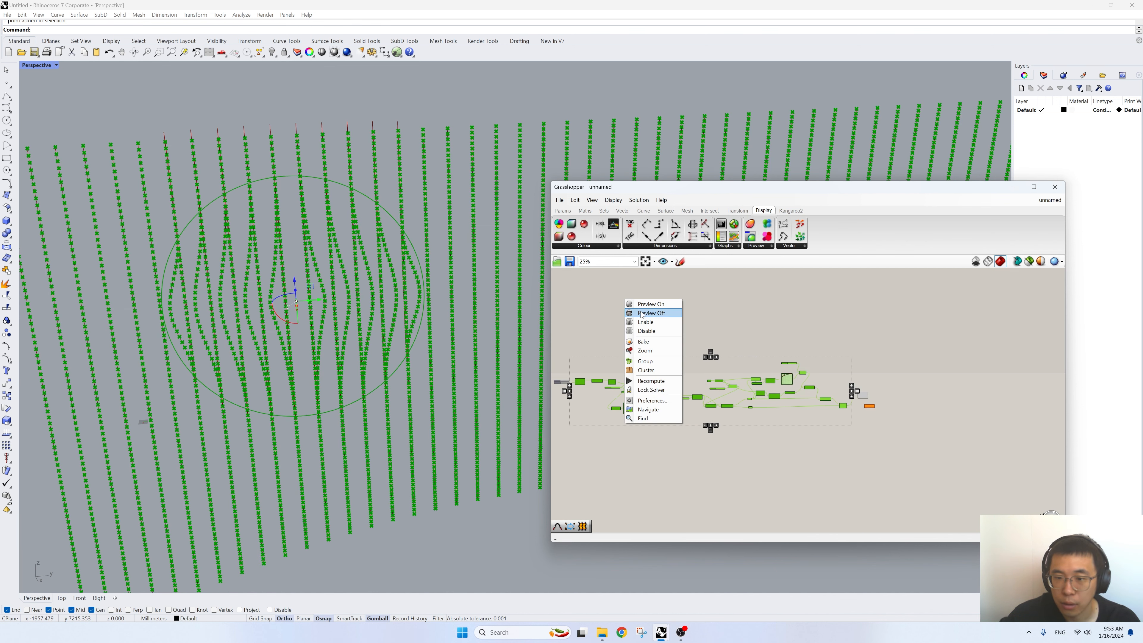
pyautogui.click(652, 314)
pyautogui.scroll(3, 869, 382)
pyautogui.scroll(2, 875, 397)
# - Examine the interpolated curves in the Perspective viewport around the circle area, checking the order in which the merged points are joined
pyautogui.click(836, 393)
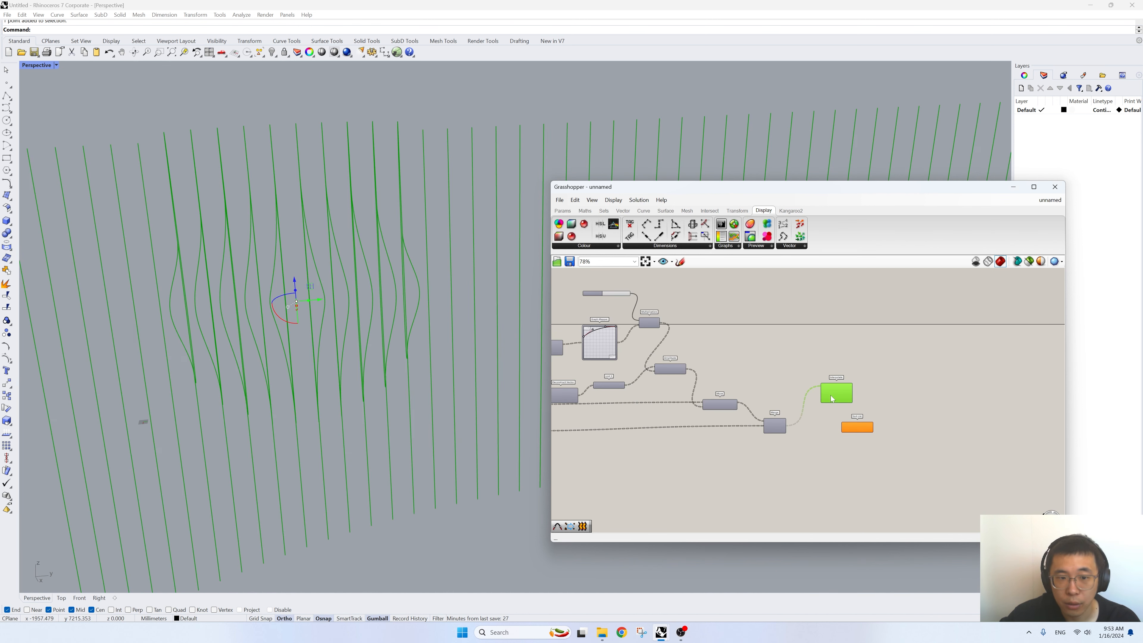
pyautogui.scroll(4, 387, 318)
pyautogui.moveTo(387, 317); pyautogui.dragTo(468, 322, button='right')
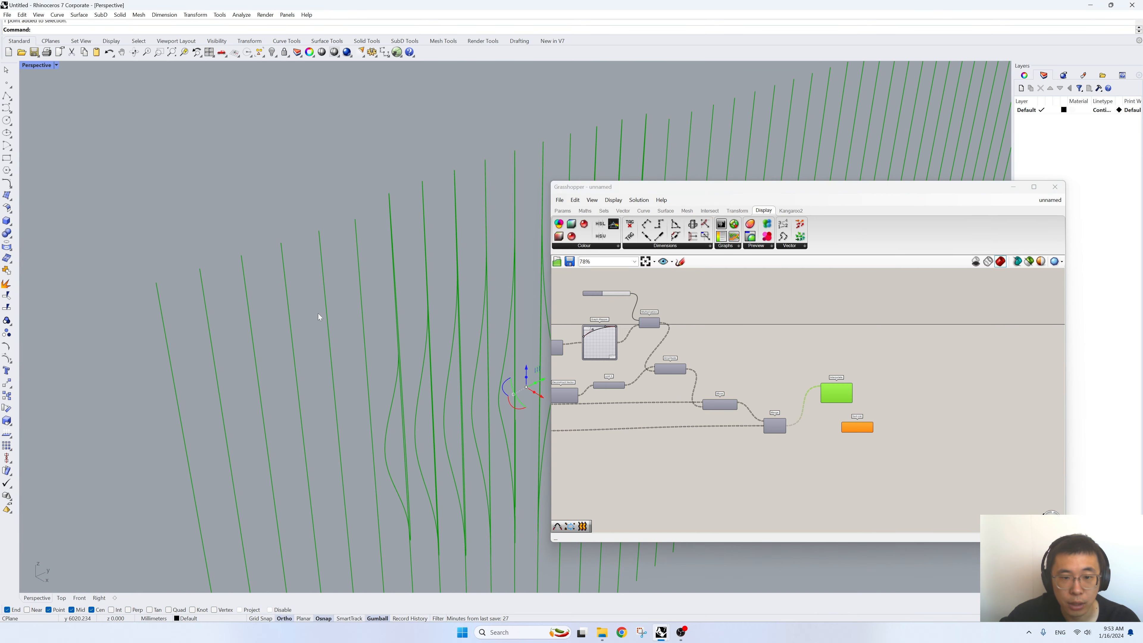
pyautogui.scroll(-5, 317, 313)
pyautogui.scroll(3, 775, 393)
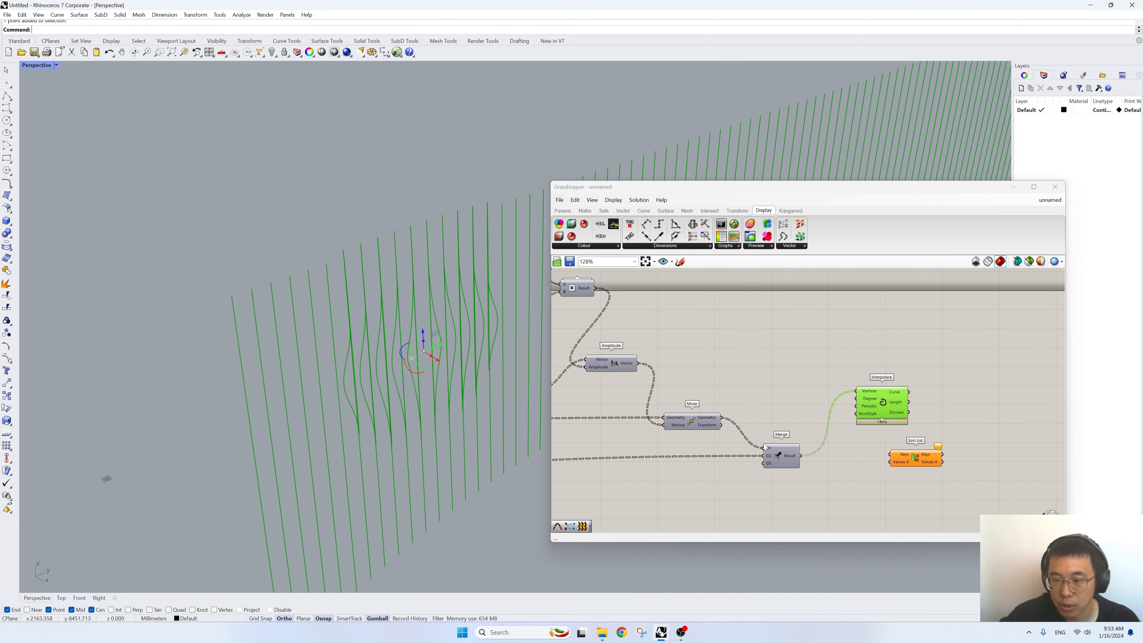
pyautogui.scroll(1, 835, 430)
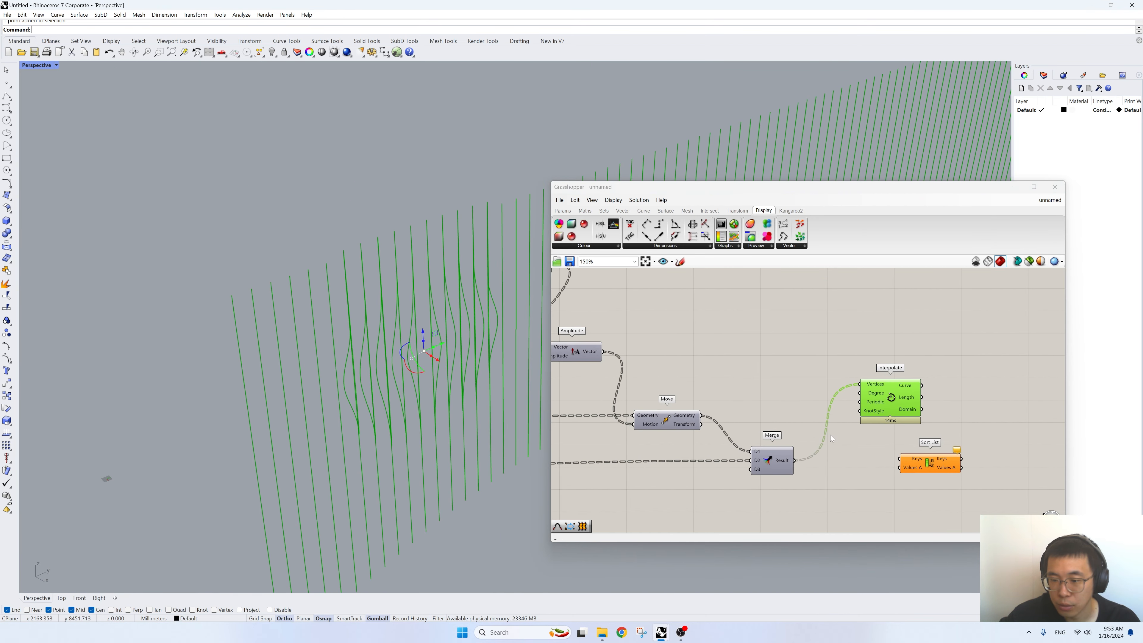
pyautogui.click(830, 435)
# - Connect the Merge Result to Sort List's Keys, then add a Deconstruct point component and feed it the same Result
pyautogui.moveTo(794, 461); pyautogui.dragTo(887, 457)
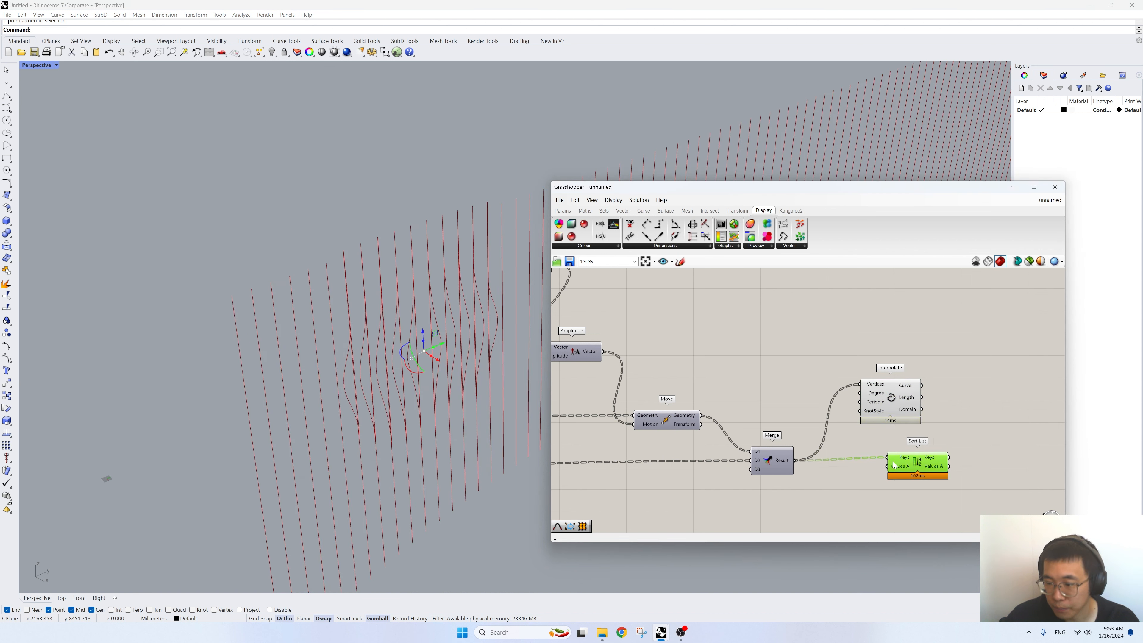
pyautogui.doubleClick(857, 485)
pyautogui.write('deconstr')
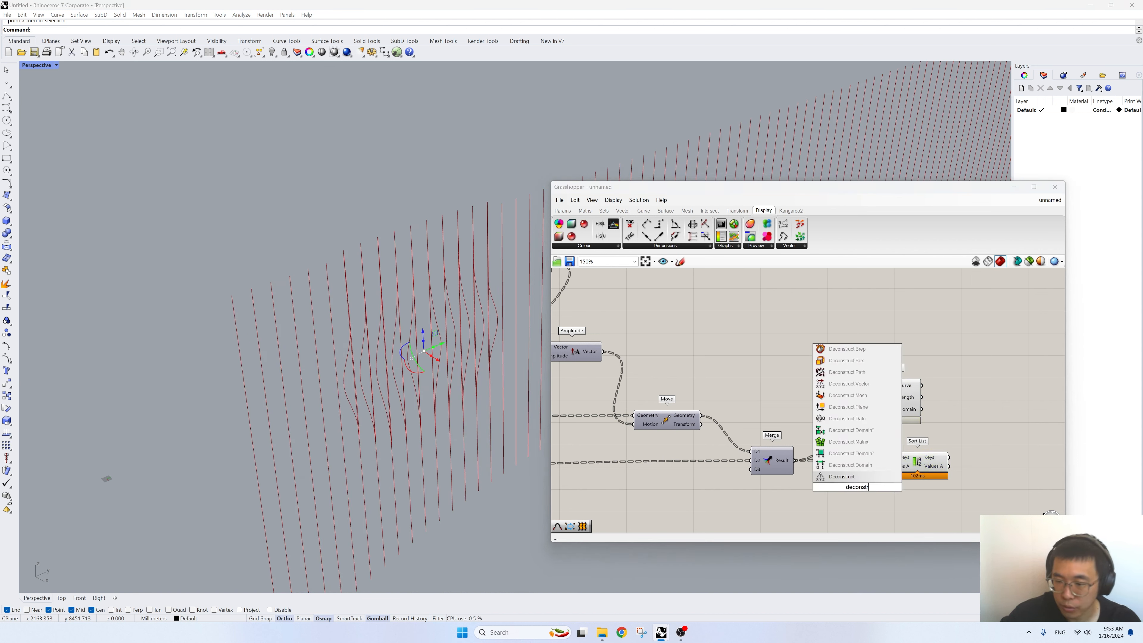
pyautogui.press('Return')
pyautogui.moveTo(795, 461); pyautogui.dragTo(827, 488)
pyautogui.moveTo(854, 490); pyautogui.dragTo(786, 457, button='right')
pyautogui.moveTo(786, 458); pyautogui.dragTo(776, 480)
pyautogui.moveTo(850, 428); pyautogui.dragTo(869, 438)
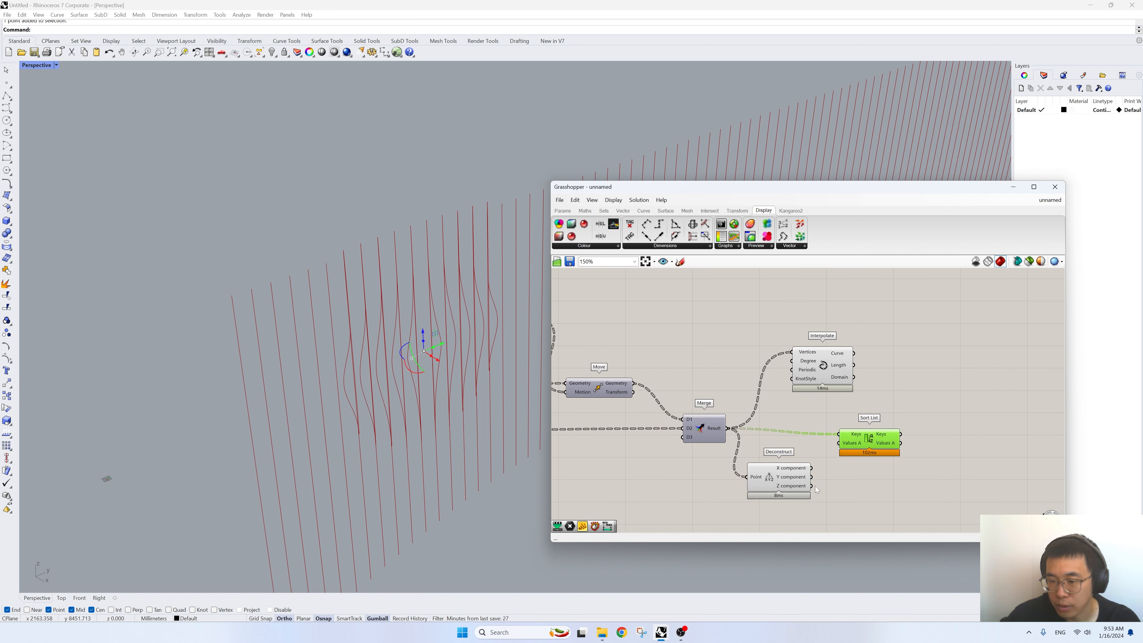
# - Sort the merged points by Deconstruct's Z component as Keys with Merge Result as Values A, and feed the sorted values into Interpolate's Vertices
pyautogui.moveTo(811, 486); pyautogui.dragTo(837, 446)
pyautogui.moveTo(800, 480); pyautogui.dragTo(863, 439)
pyautogui.moveTo(430, 408); pyautogui.dragTo(400, 394, button='right')
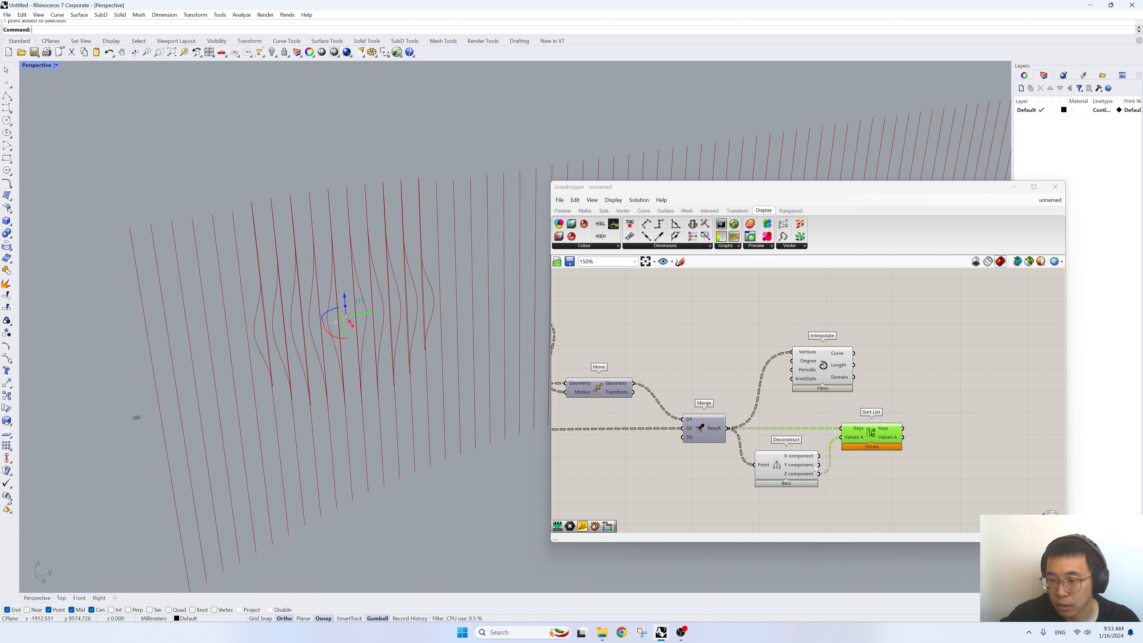
pyautogui.moveTo(819, 474); pyautogui.dragTo(841, 429)
pyautogui.moveTo(729, 431); pyautogui.dragTo(984, 443)
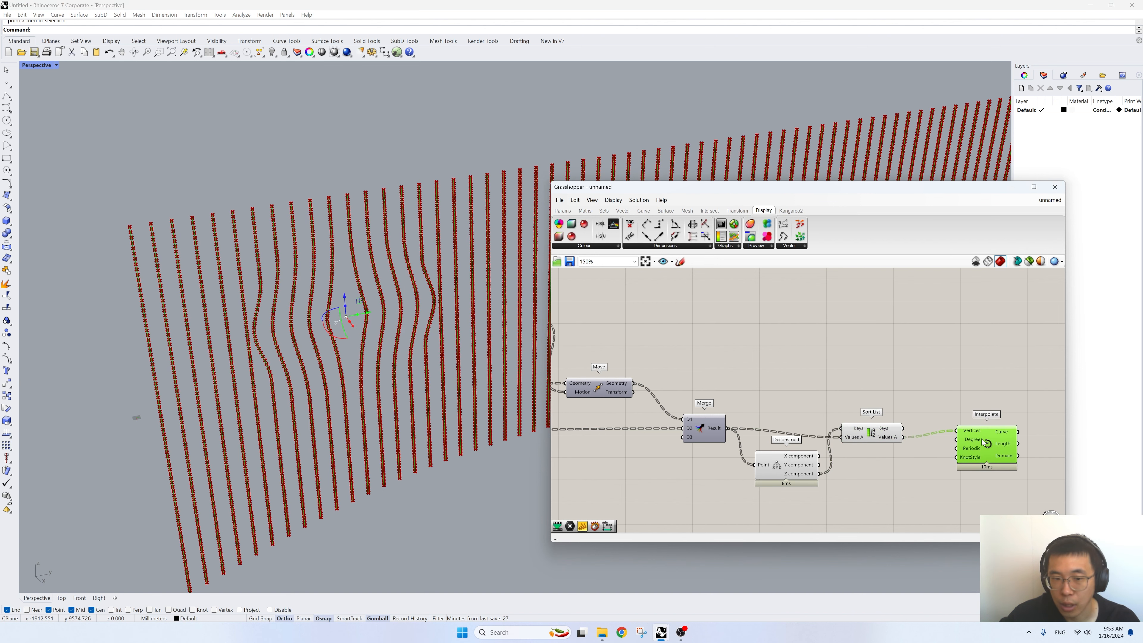
# - Turn off the preview of the Merge, Deconstruct and Sort List components
pyautogui.scroll(-5, 378, 337)
pyautogui.moveTo(403, 342); pyautogui.dragTo(374, 332, button='right')
pyautogui.scroll(2, 369, 332)
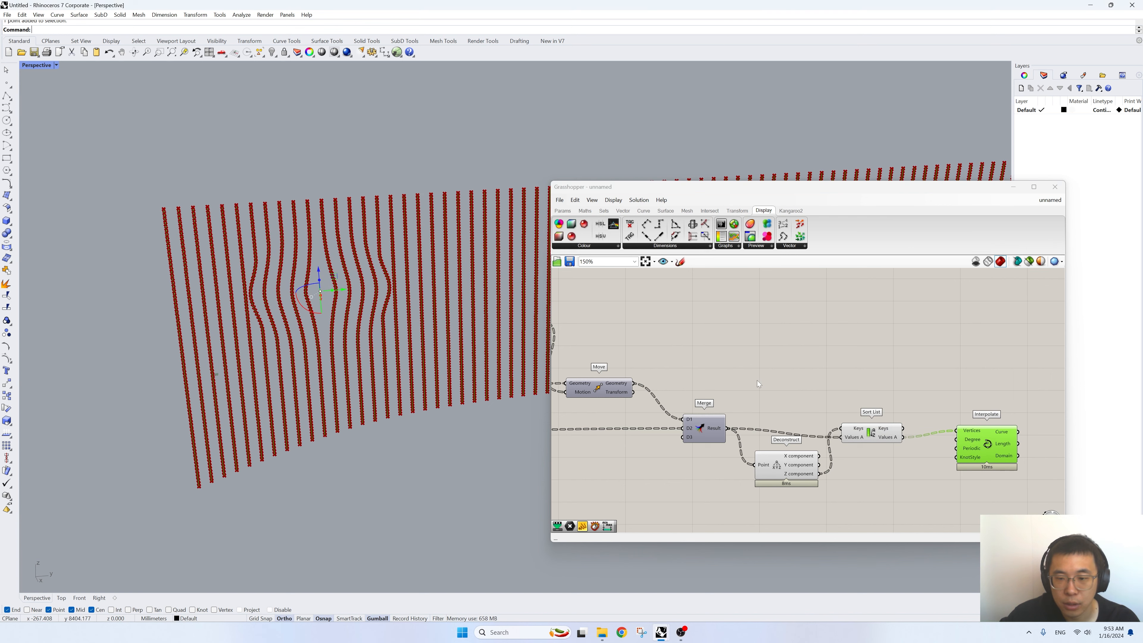
pyautogui.click(809, 392)
pyautogui.moveTo(905, 490); pyautogui.dragTo(720, 329)
pyautogui.click(741, 340)
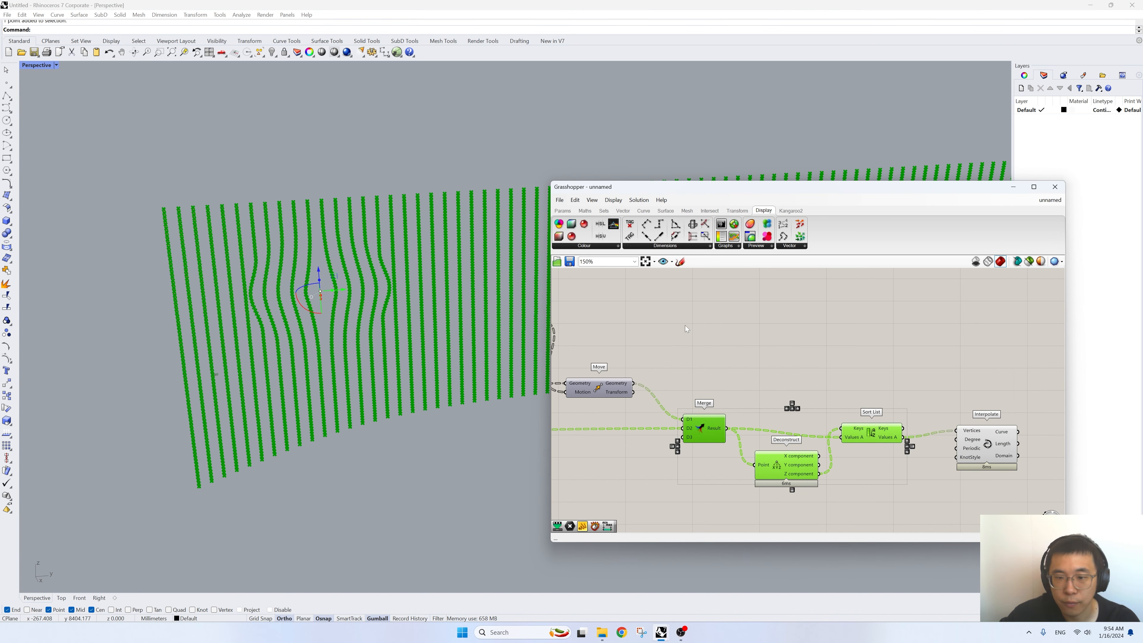
pyautogui.moveTo(672, 327); pyautogui.dragTo(918, 500)
pyautogui.rightClick(711, 332)
pyautogui.click(723, 341)
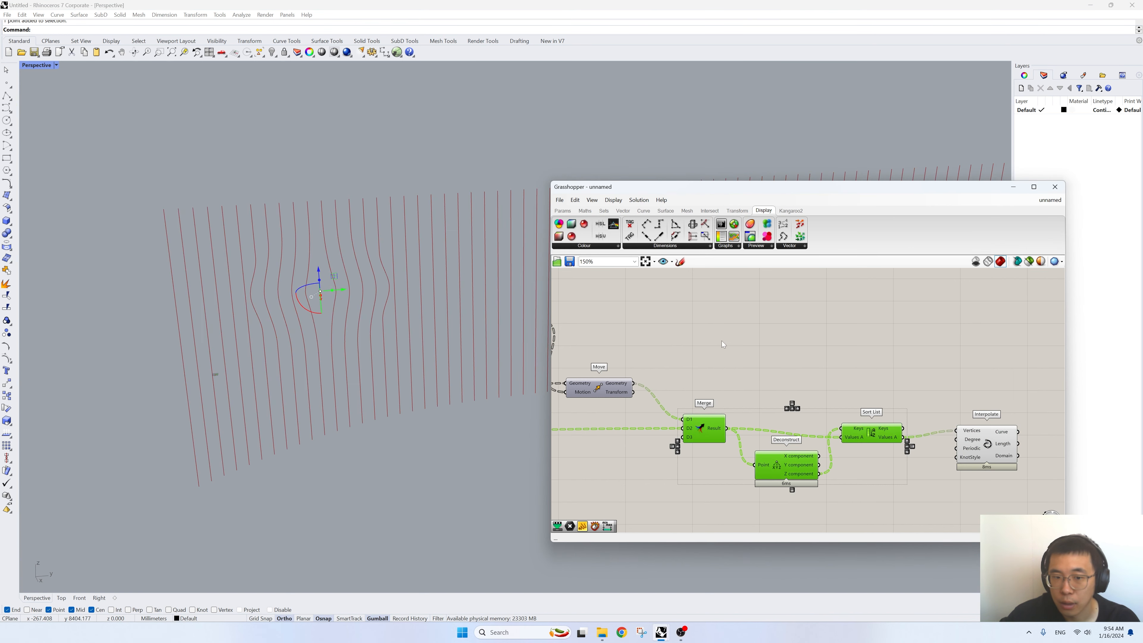
# - Raise the start point of the Bezier graph in the Graph Mapper that feeds Multiplication
pyautogui.moveTo(722, 341); pyautogui.dragTo(816, 443, button='right')
pyautogui.scroll(5, 660, 363)
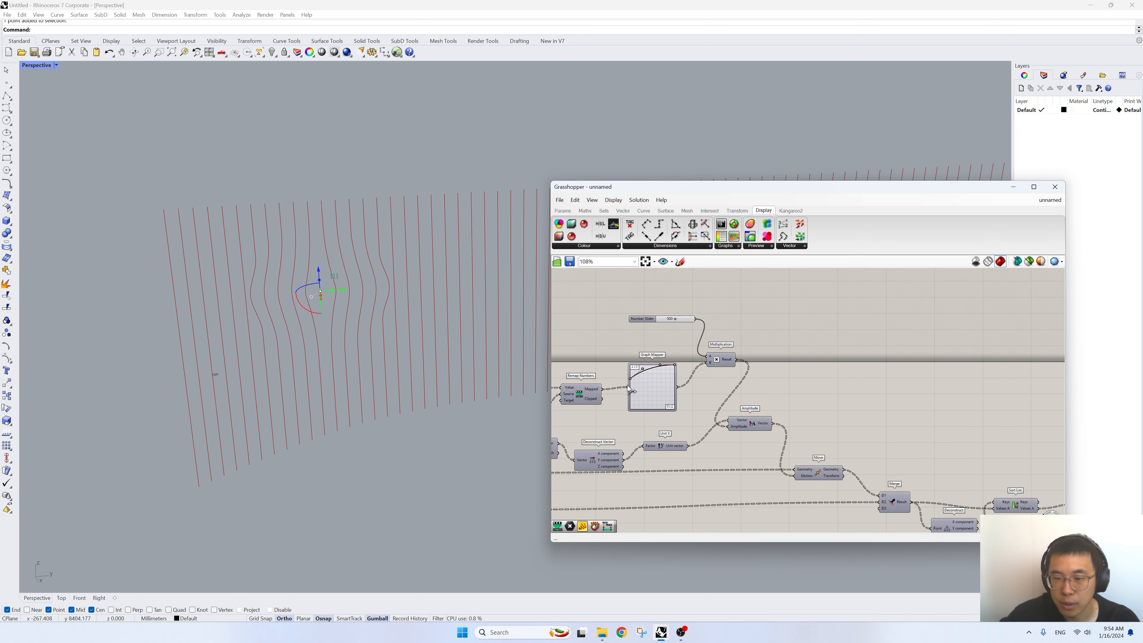
pyautogui.scroll(2, 438, 299)
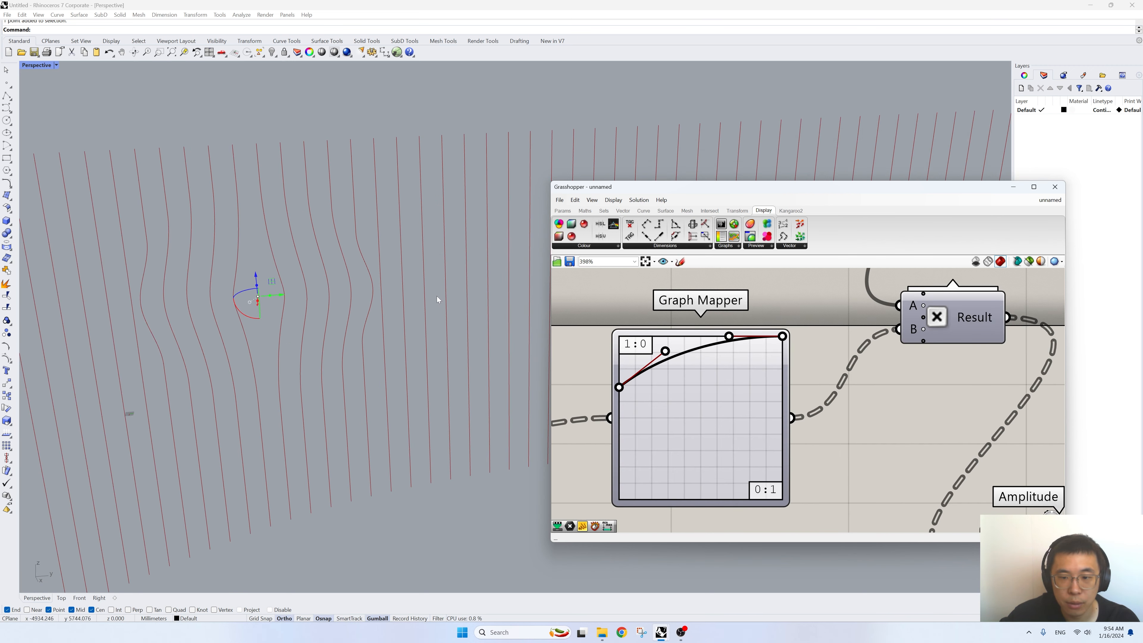
pyautogui.moveTo(619, 386); pyautogui.dragTo(655, 342)
# - Turn on the preview of the Circle component and set its radius slider to 1590
pyautogui.scroll(-10, 933, 391)
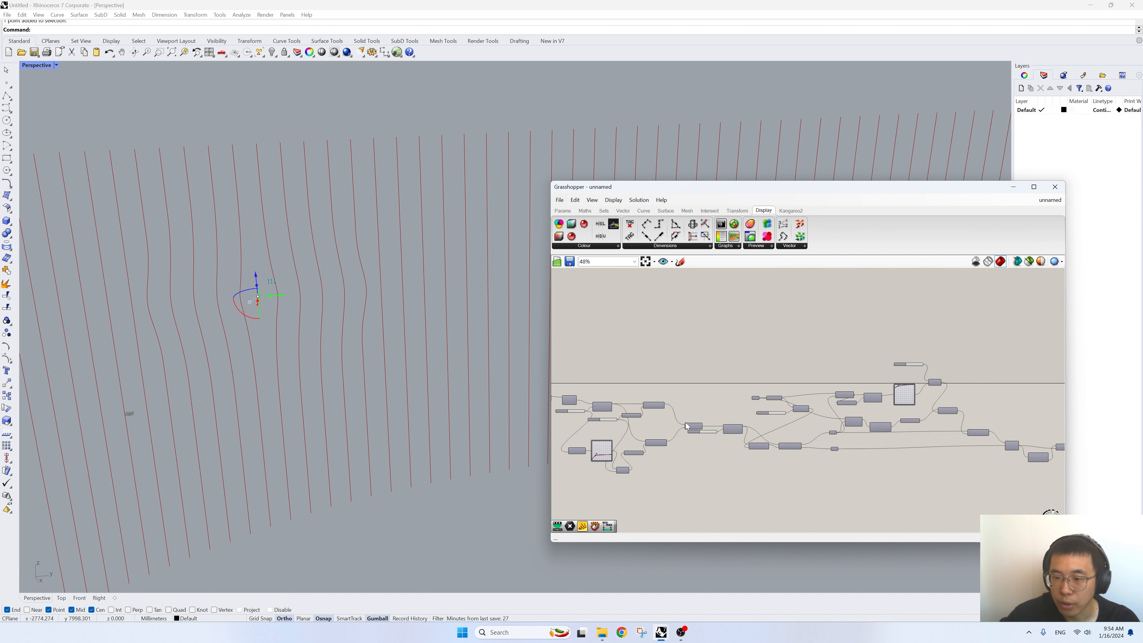
pyautogui.scroll(7, 729, 414)
pyautogui.scroll(2, 859, 410)
pyautogui.moveTo(857, 405); pyautogui.dragTo(857, 408)
pyautogui.moveTo(1007, 383); pyautogui.dragTo(986, 362)
pyautogui.rightClick(994, 301)
pyautogui.click(993, 299)
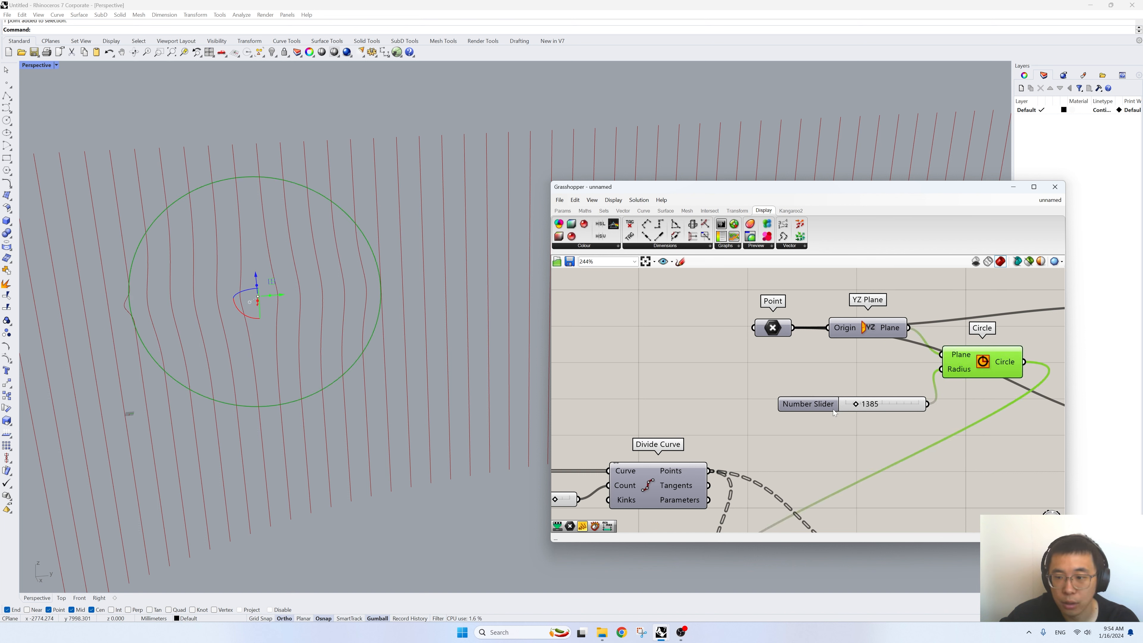
pyautogui.moveTo(855, 407); pyautogui.dragTo(857, 405)
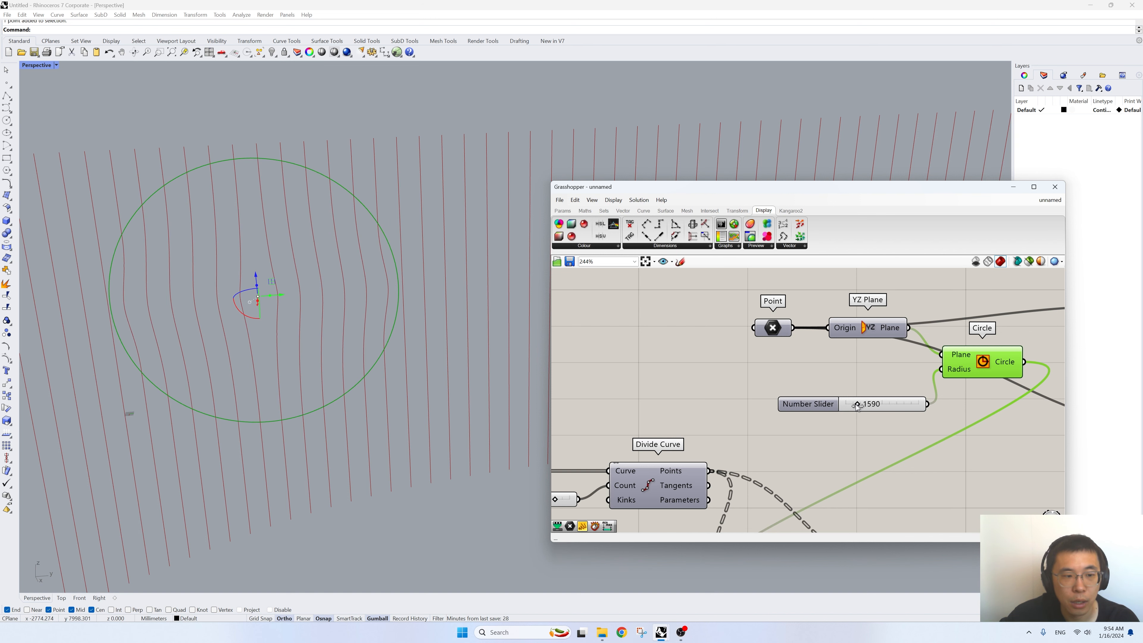
# - Move the circle's centre point slightly along the Y axis in the Perspective viewport
pyautogui.scroll(-5, 798, 403)
pyautogui.scroll(2, 852, 391)
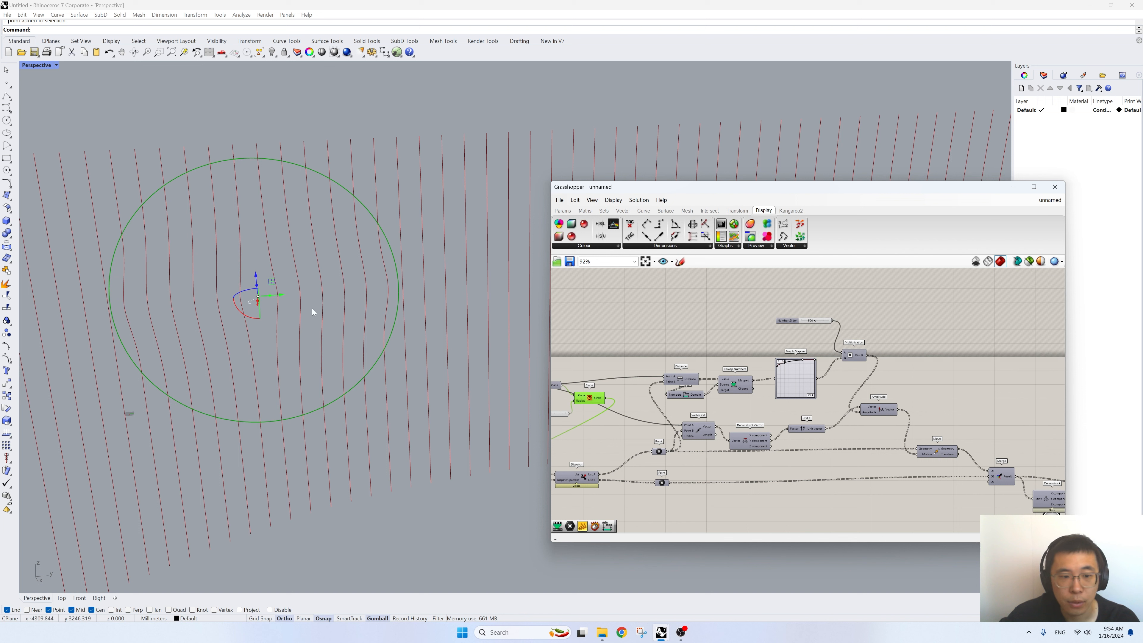
pyautogui.moveTo(284, 295); pyautogui.dragTo(287, 295)
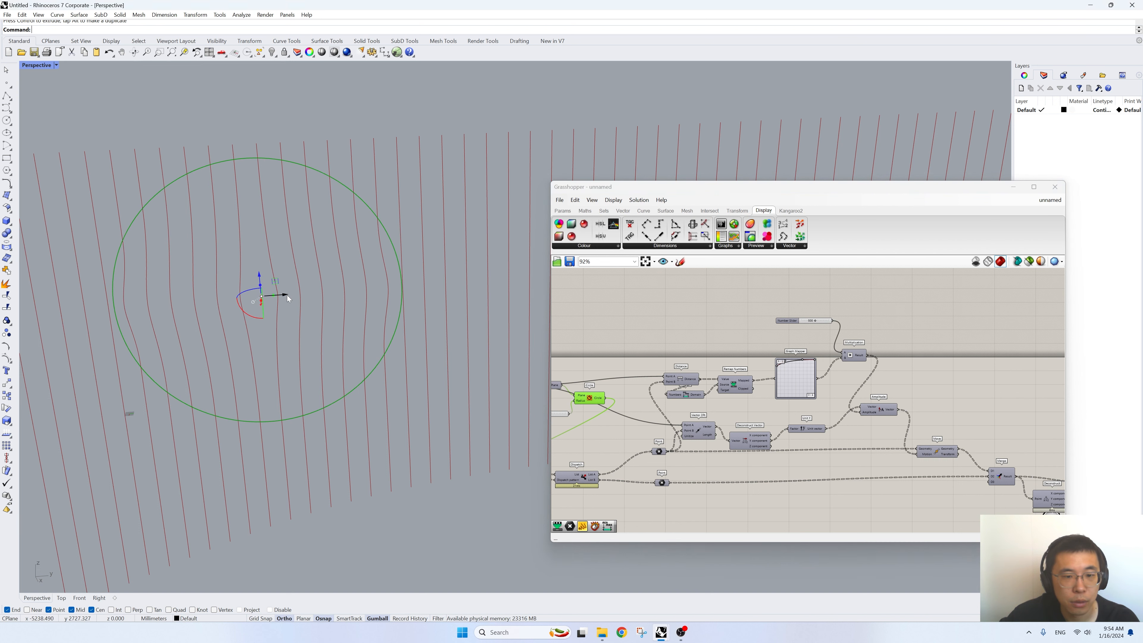
# - Lower the start point of the Bezier graph slightly in the Graph Mapper that feeds Multiplication
pyautogui.scroll(6, 831, 359)
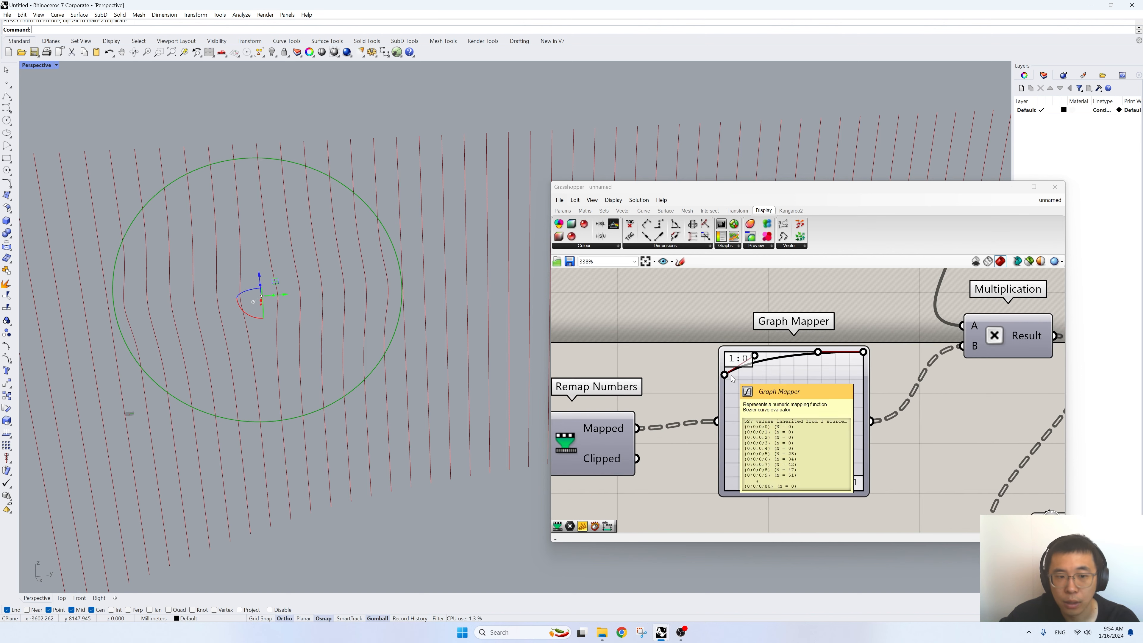
pyautogui.moveTo(727, 379); pyautogui.dragTo(724, 386)
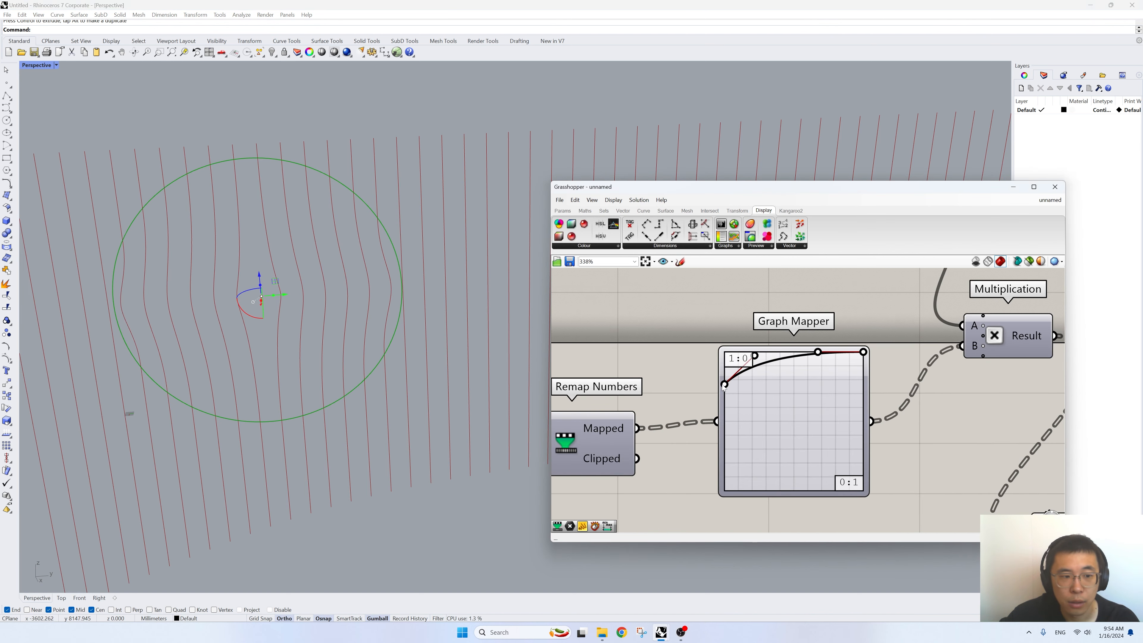
pyautogui.scroll(-5, 315, 306)
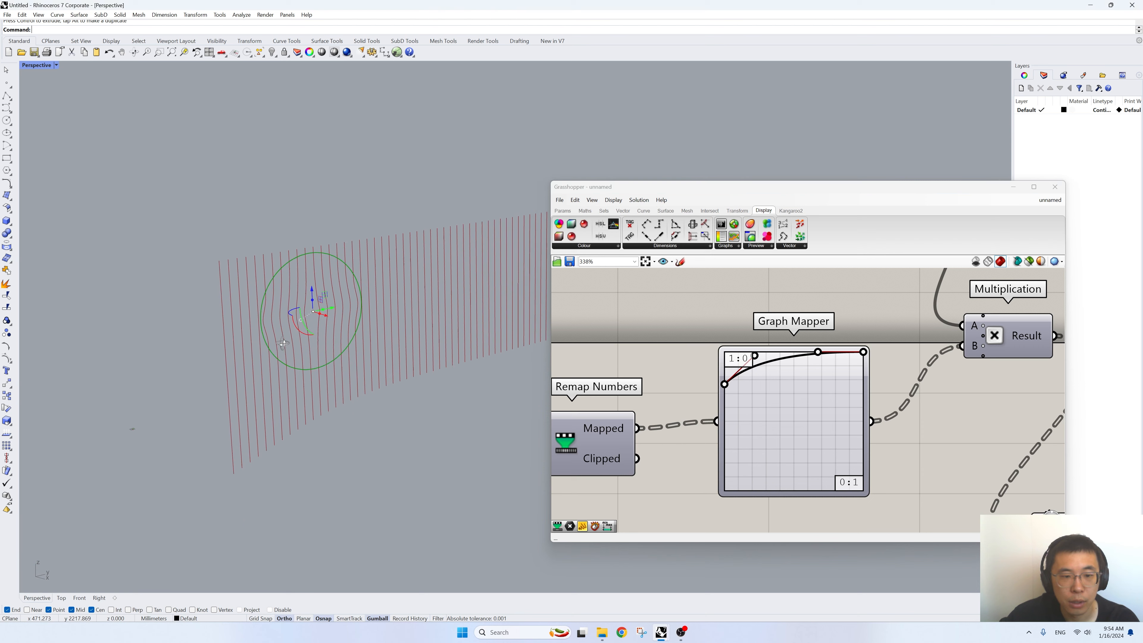
pyautogui.scroll(-7, 675, 356)
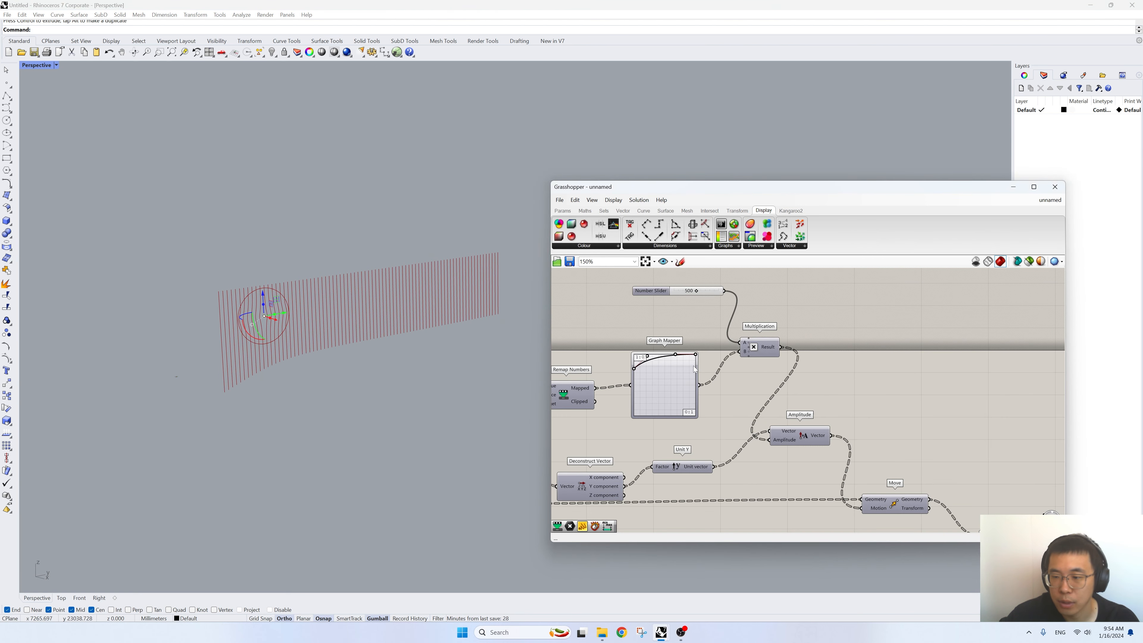
# - Add an Extrude component after Interpolate and feed Interpolate's Curve output into its Base
pyautogui.scroll(2, 846, 431)
pyautogui.click(992, 448)
pyautogui.scroll(5, 993, 448)
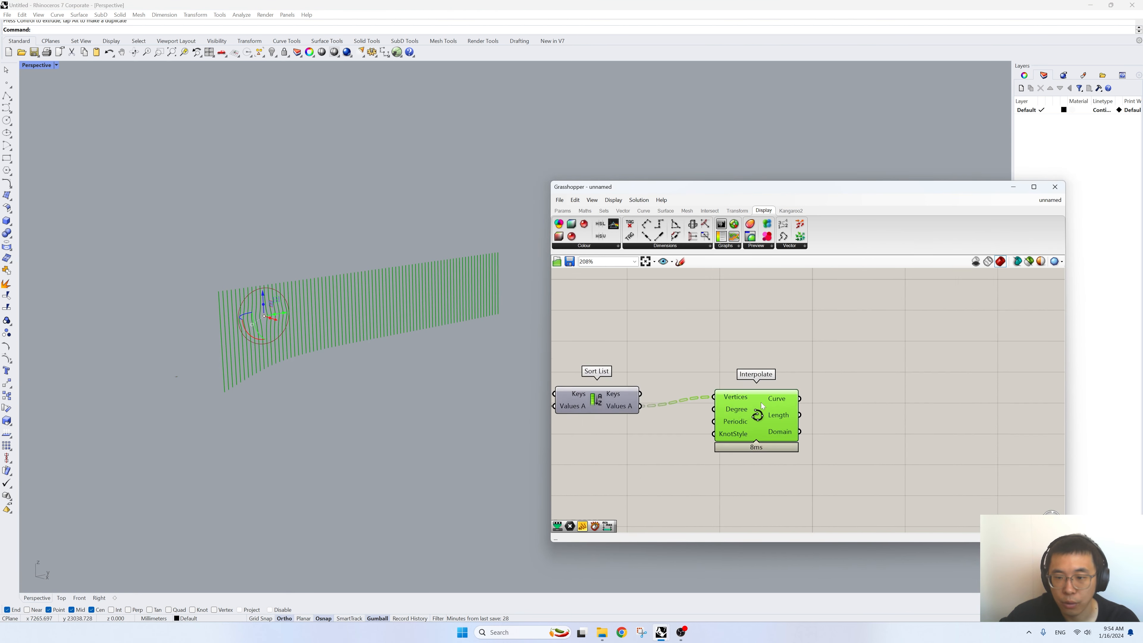
pyautogui.moveTo(761, 428); pyautogui.dragTo(751, 424)
pyautogui.scroll(2, 223, 325)
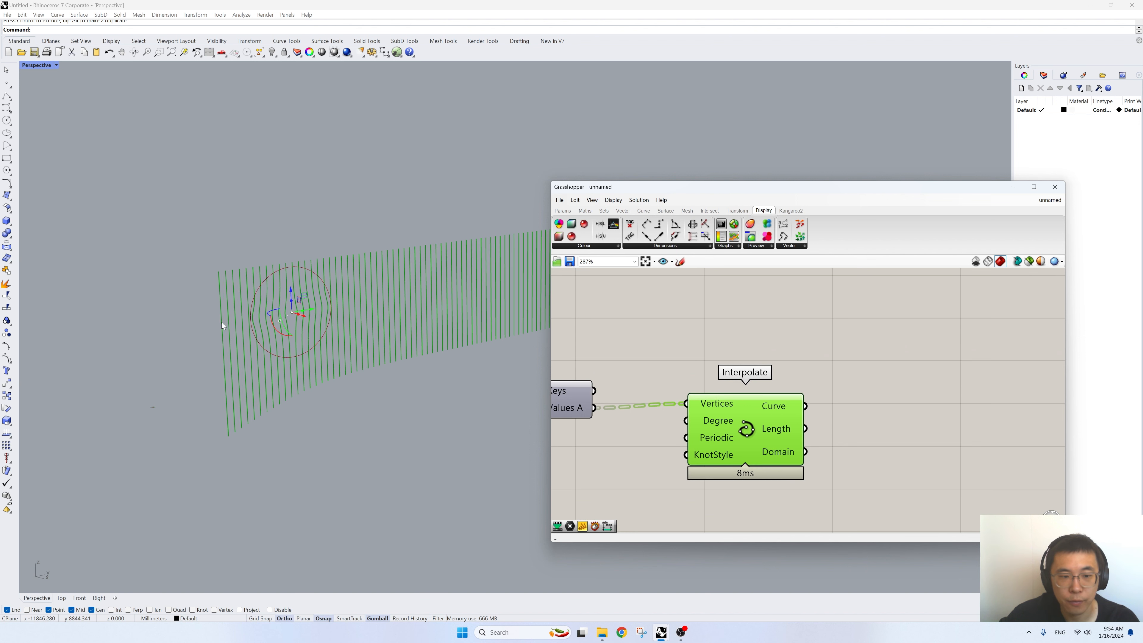
pyautogui.doubleClick(844, 430)
pyautogui.write('extrude')
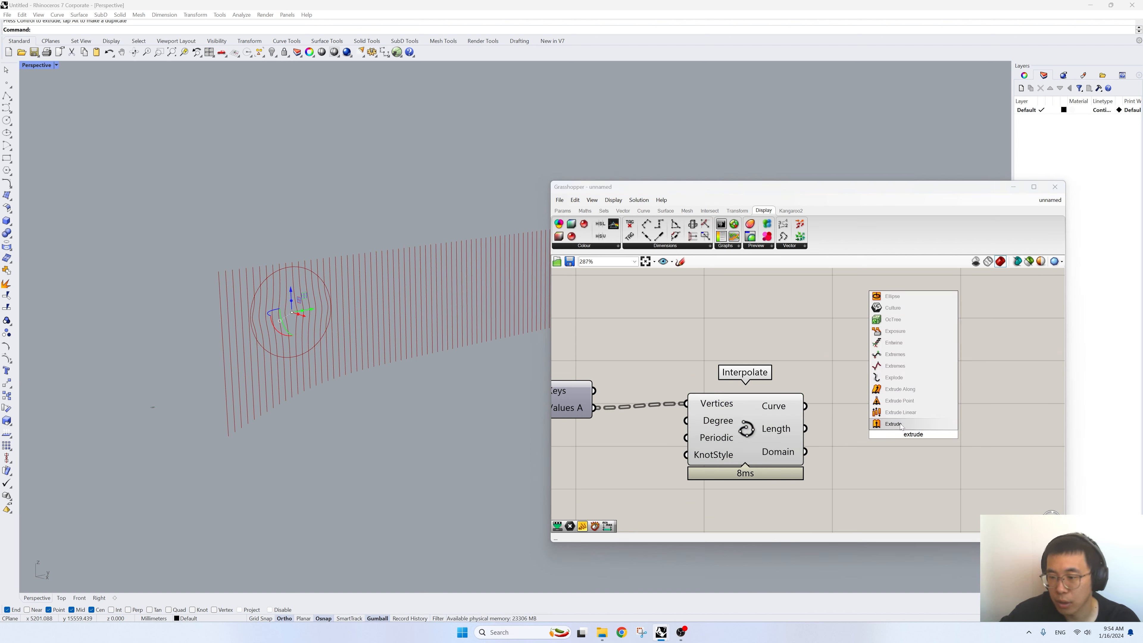
pyautogui.click(900, 424)
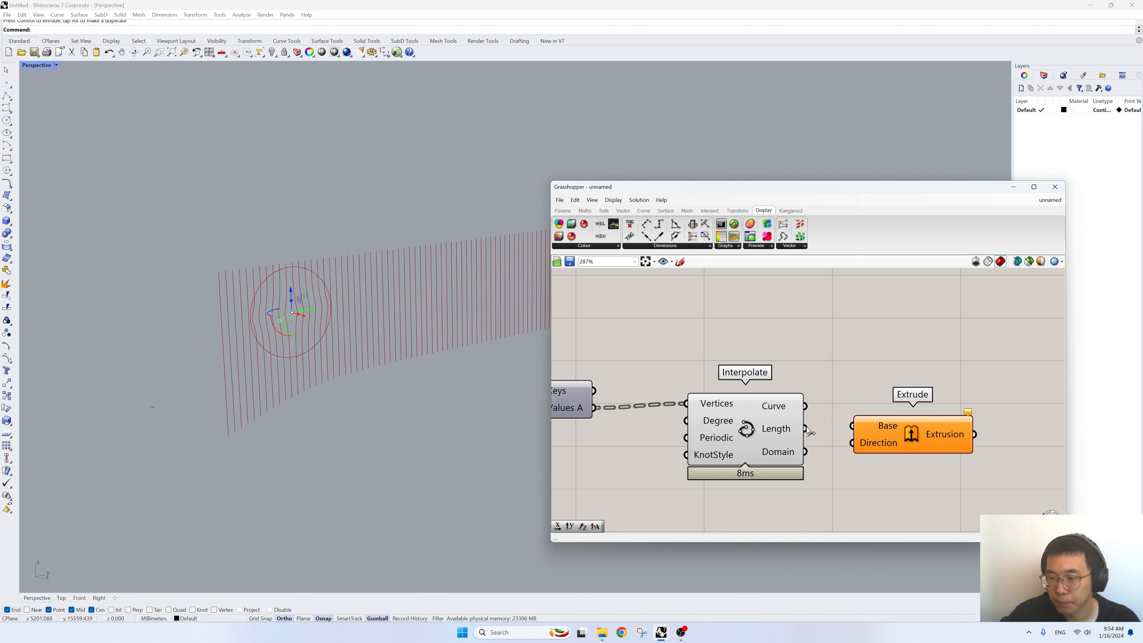
pyautogui.moveTo(805, 406); pyautogui.dragTo(962, 447)
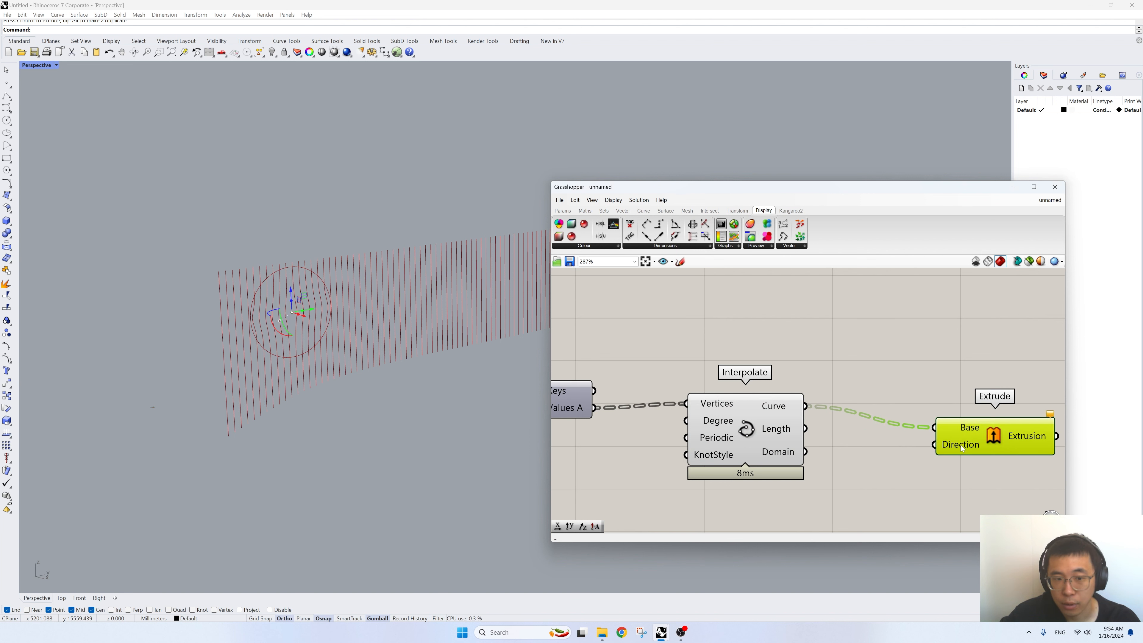
# - Add a Unit X component below Interpolate and feed its Unit vector into Extrude's Direction
pyautogui.doubleClick(864, 500)
pyautogui.write('unit x')
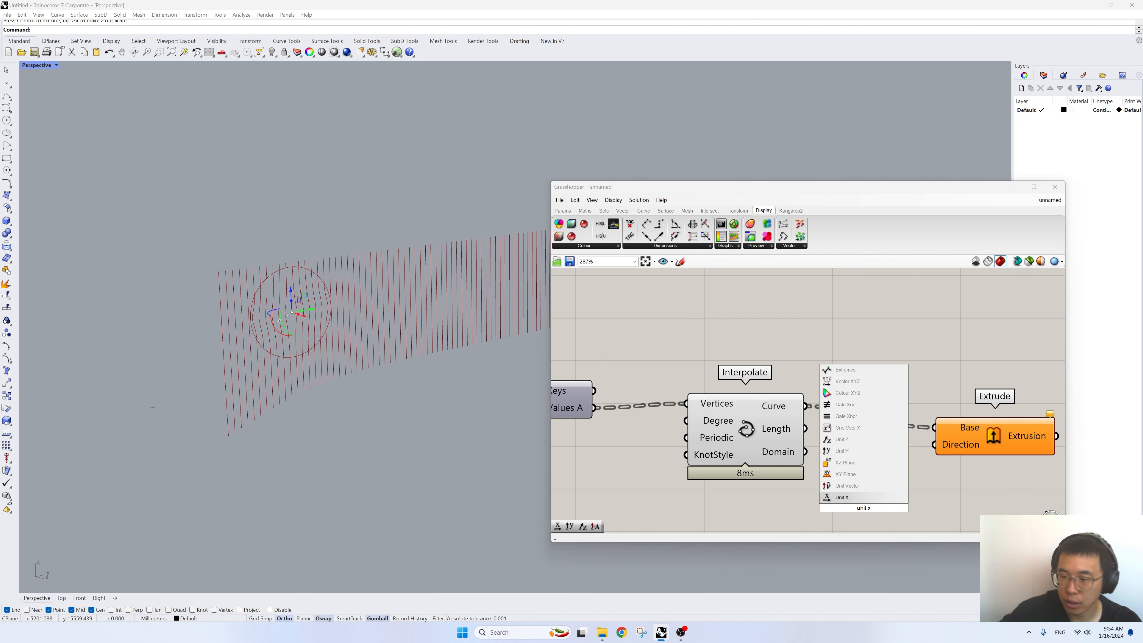
pyautogui.click(887, 496)
pyautogui.moveTo(922, 508); pyautogui.dragTo(934, 444)
pyautogui.moveTo(855, 513); pyautogui.dragTo(872, 452, button='right')
pyautogui.click(872, 452)
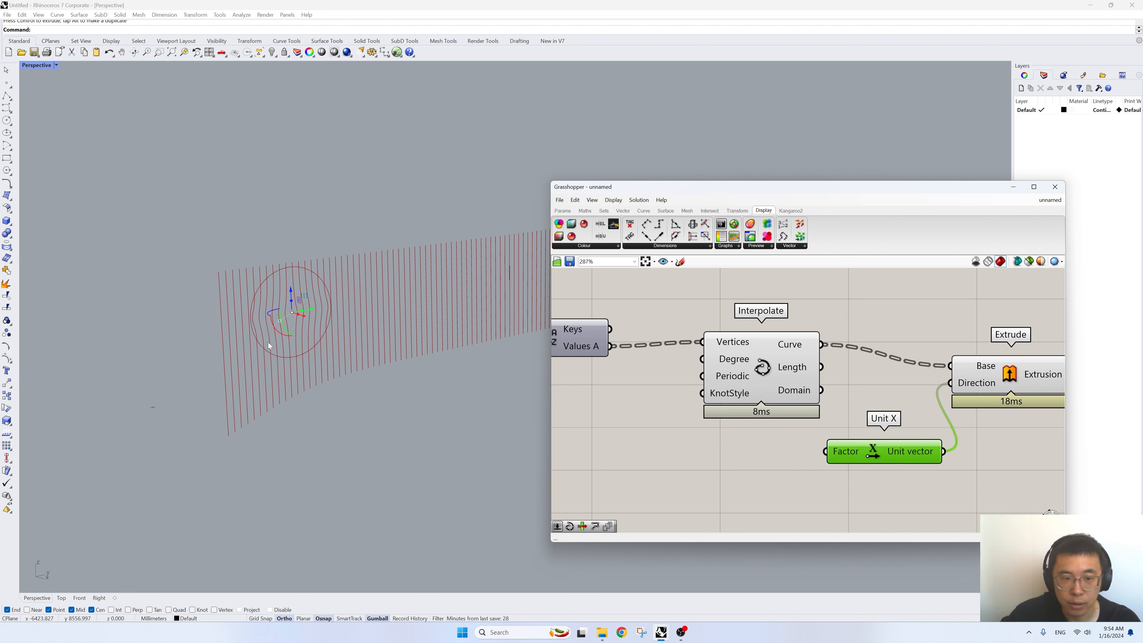
# - Create a number slider with the value 200 and feed it into Unit X's Factor
pyautogui.doubleClick(707, 482)
pyautogui.write('200')
pyautogui.press('Return')
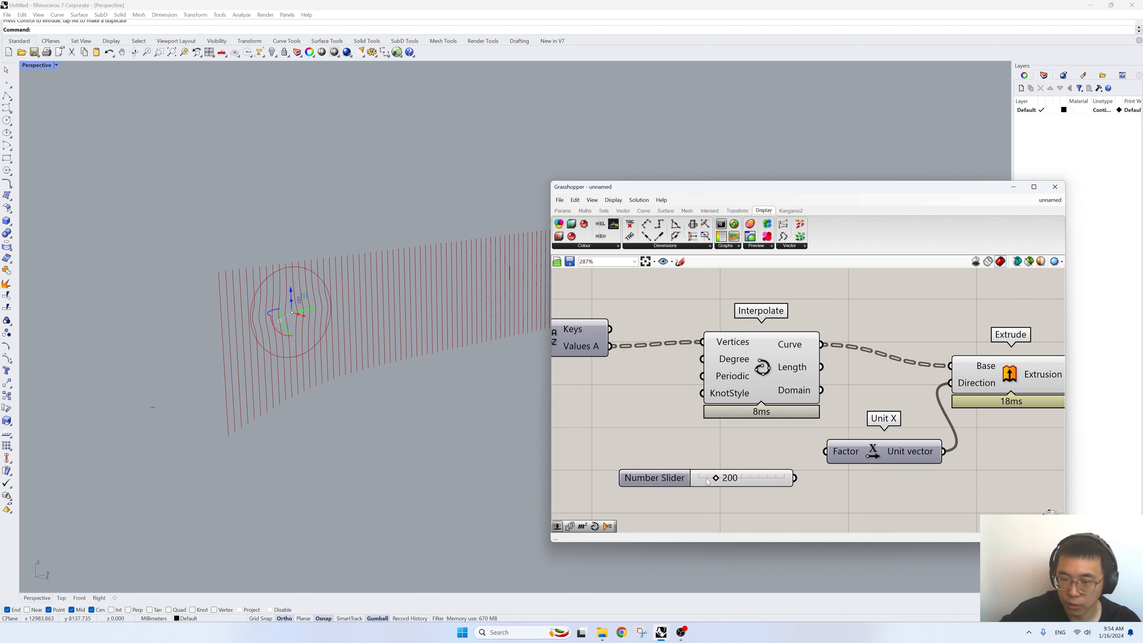
pyautogui.moveTo(795, 478); pyautogui.dragTo(826, 452)
pyautogui.moveTo(905, 420); pyautogui.dragTo(830, 432, button='right')
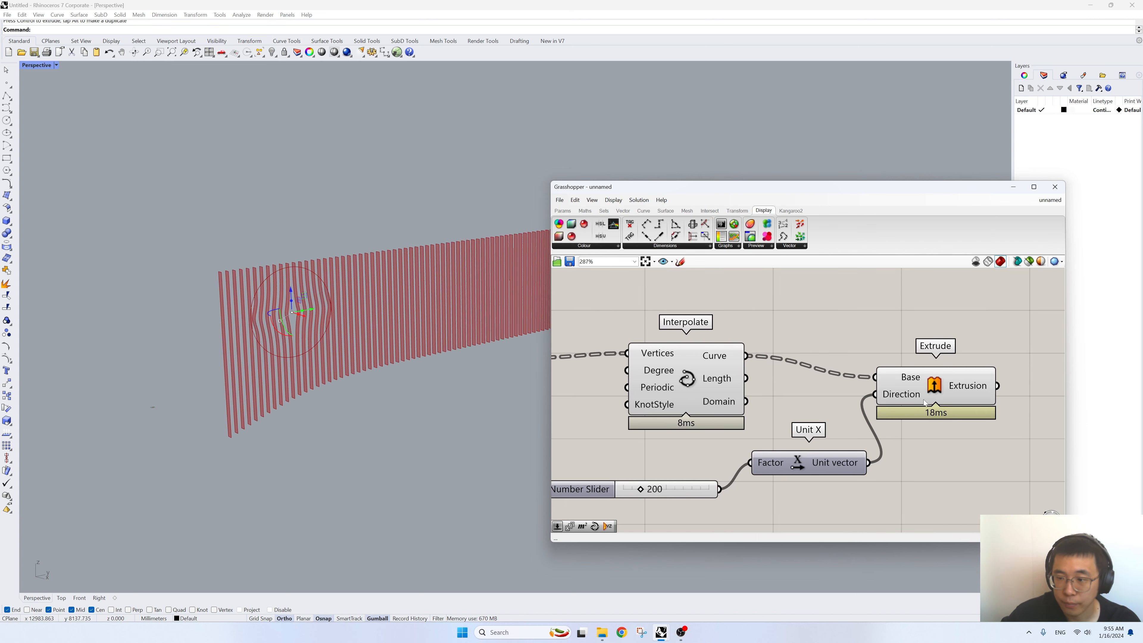
# - Duplicate the Extrude component, place the copy after the original, and feed the first Extrusion output into the copy's Base
pyautogui.click(934, 386)
pyautogui.moveTo(330, 348); pyautogui.dragTo(302, 355, button='right')
pyautogui.scroll(-3, 303, 356)
pyautogui.moveTo(968, 388); pyautogui.dragTo(803, 396, button='right')
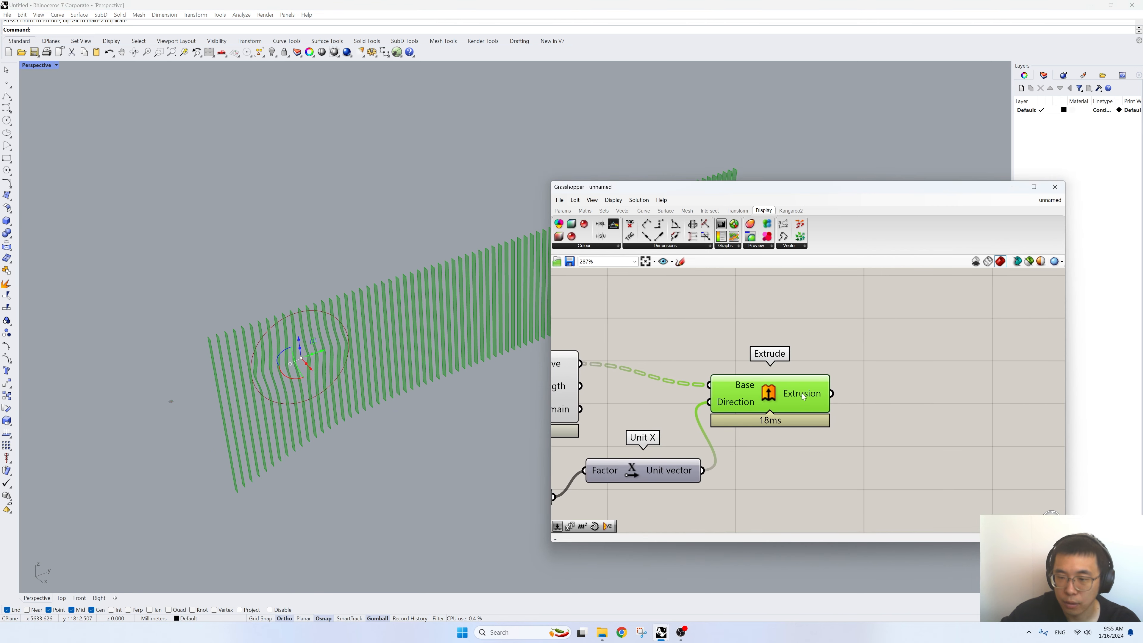
pyautogui.scroll(-1, 838, 417)
pyautogui.hotkey('ctrl', 'c')
pyautogui.hotkey('ctrl', 'v')
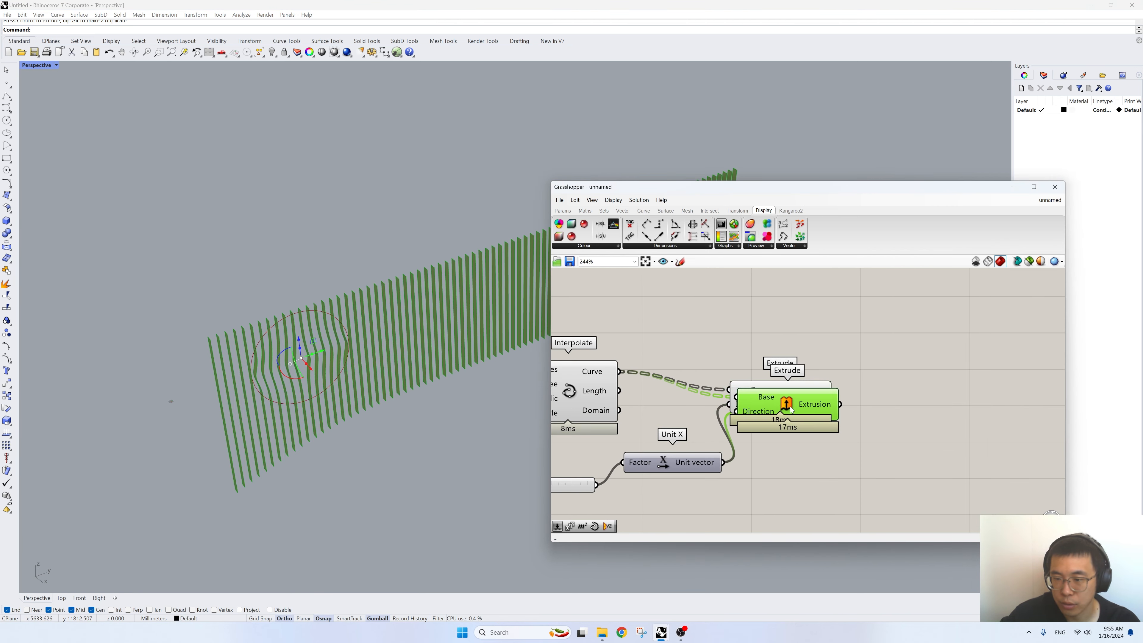
pyautogui.moveTo(790, 406); pyautogui.dragTo(1028, 375)
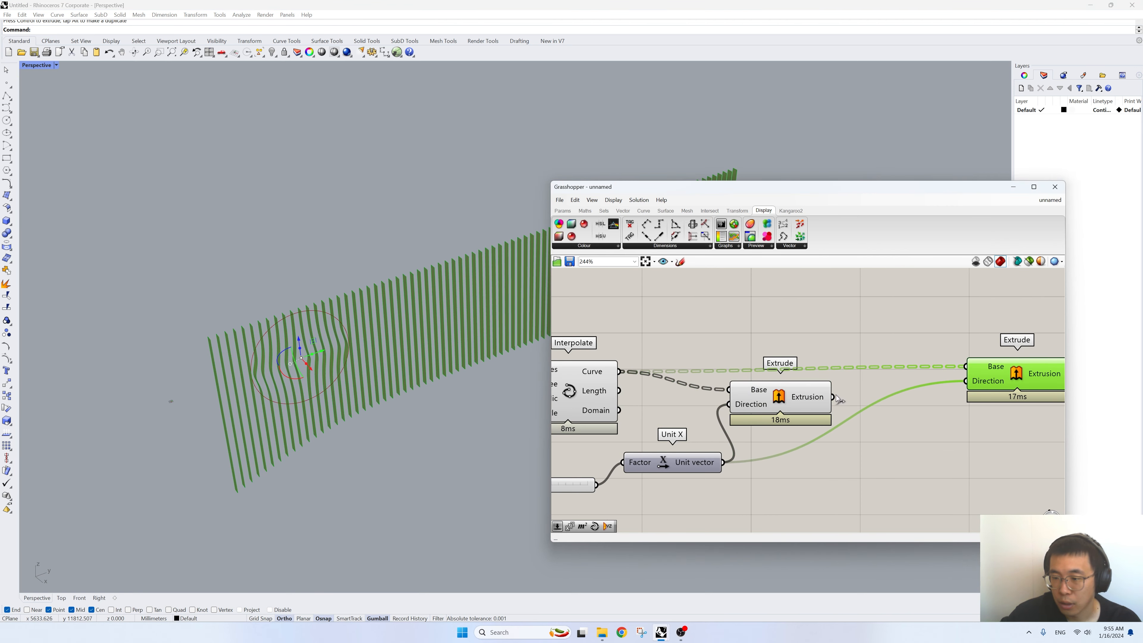
pyautogui.moveTo(835, 397); pyautogui.dragTo(1015, 403)
# - Add a Unit Y component and feed its Unit vector into the second Extrude's Direction in place of Unit X
pyautogui.click(698, 481)
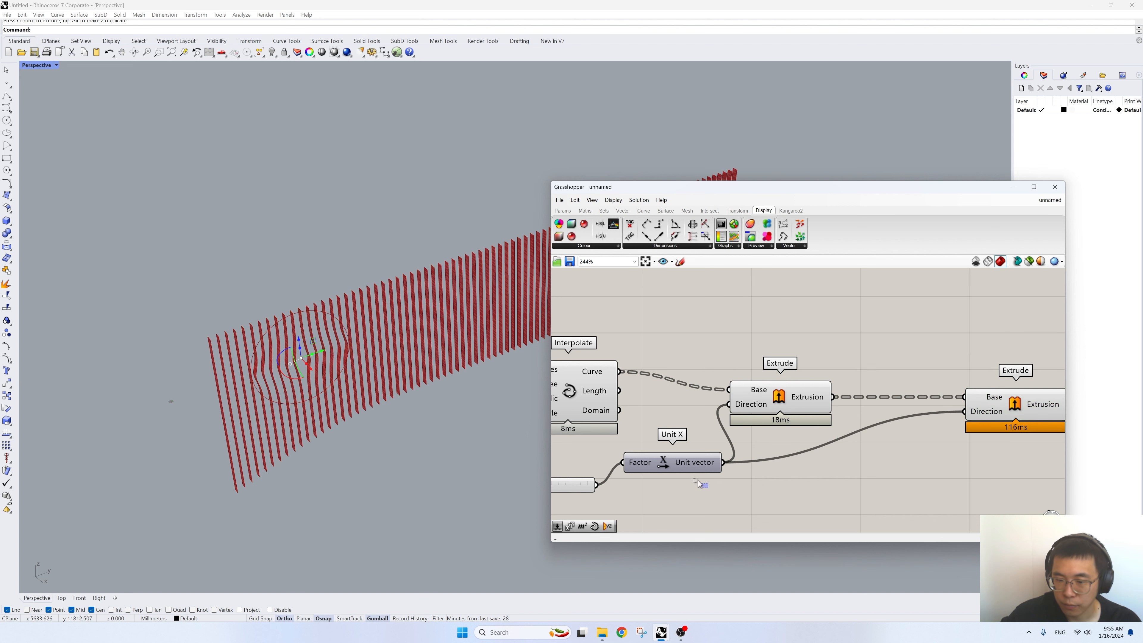
pyautogui.click(702, 469)
pyautogui.doubleClick(901, 489)
pyautogui.write('unit')
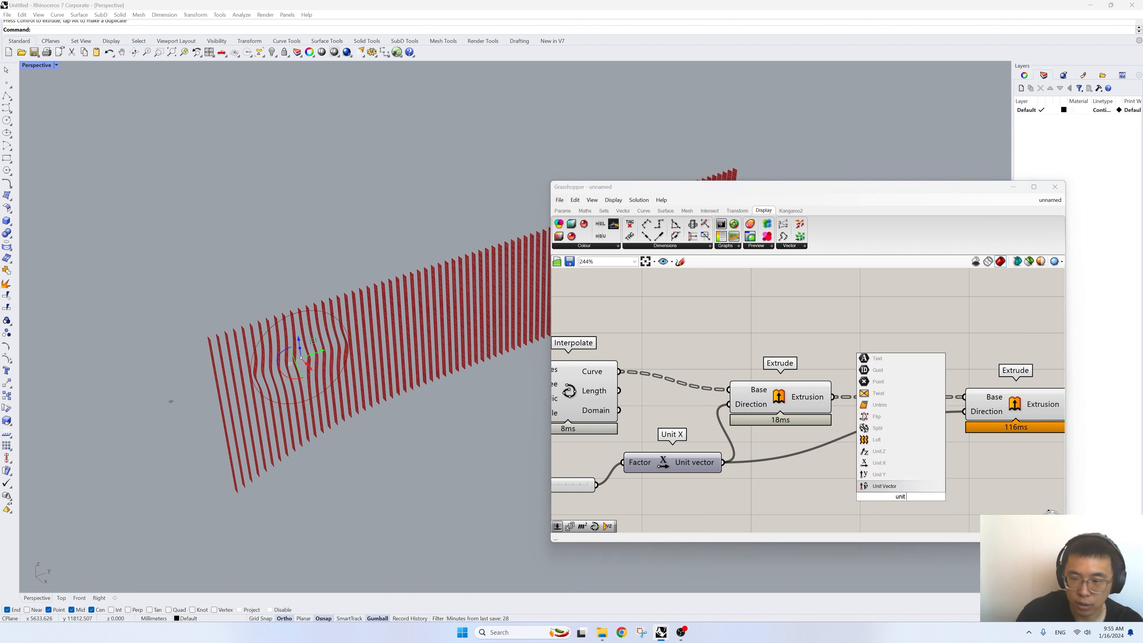
pyautogui.write(' y')
pyautogui.press('Return')
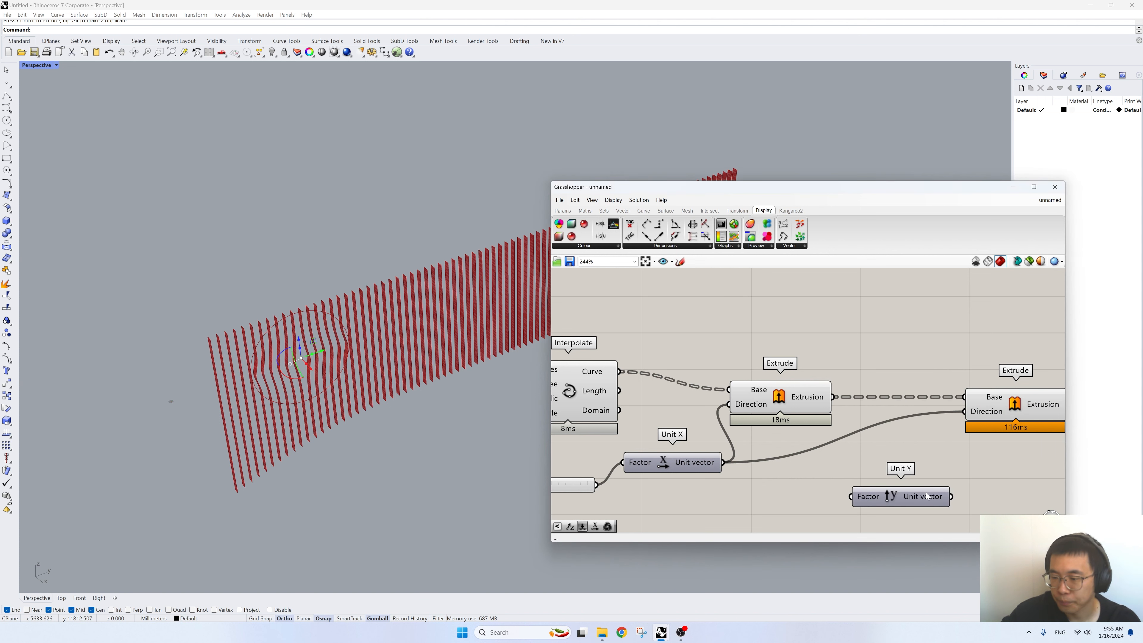
pyautogui.moveTo(949, 496); pyautogui.dragTo(964, 411)
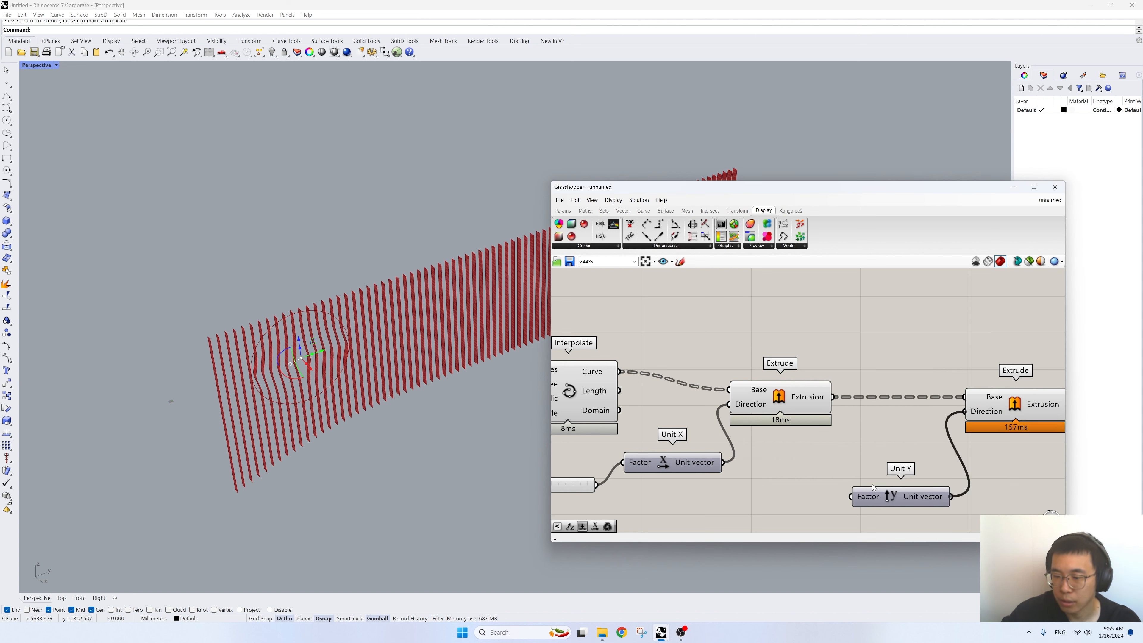
pyautogui.moveTo(873, 487); pyautogui.dragTo(871, 466)
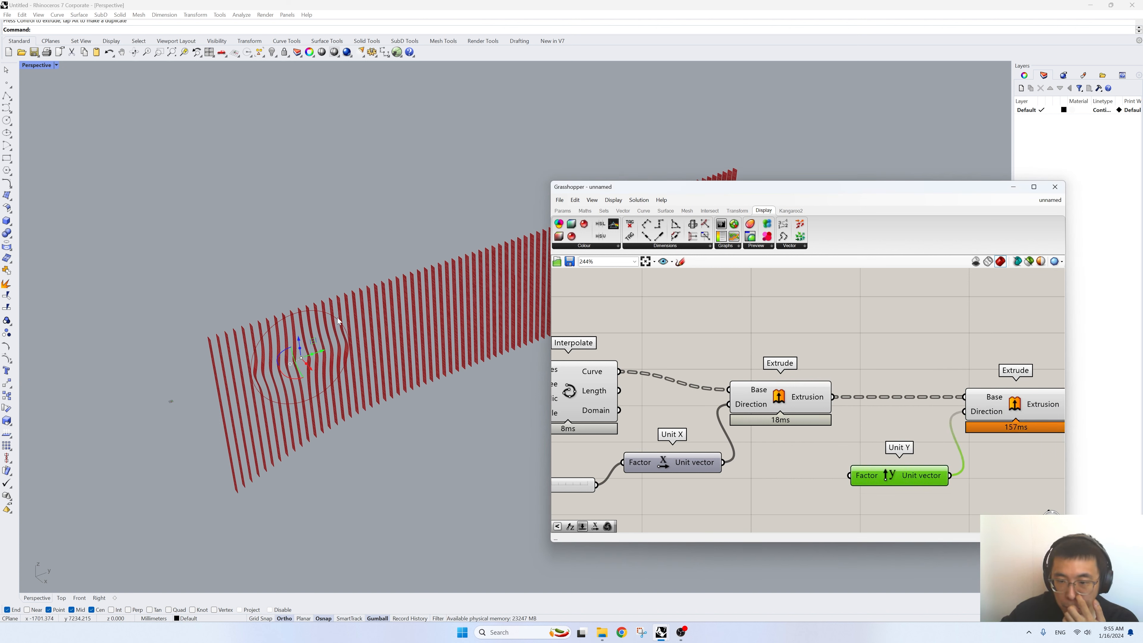
# - Create a number slider with the value 6 and feed it into Unit Y's Factor
pyautogui.scroll(5, 338, 318)
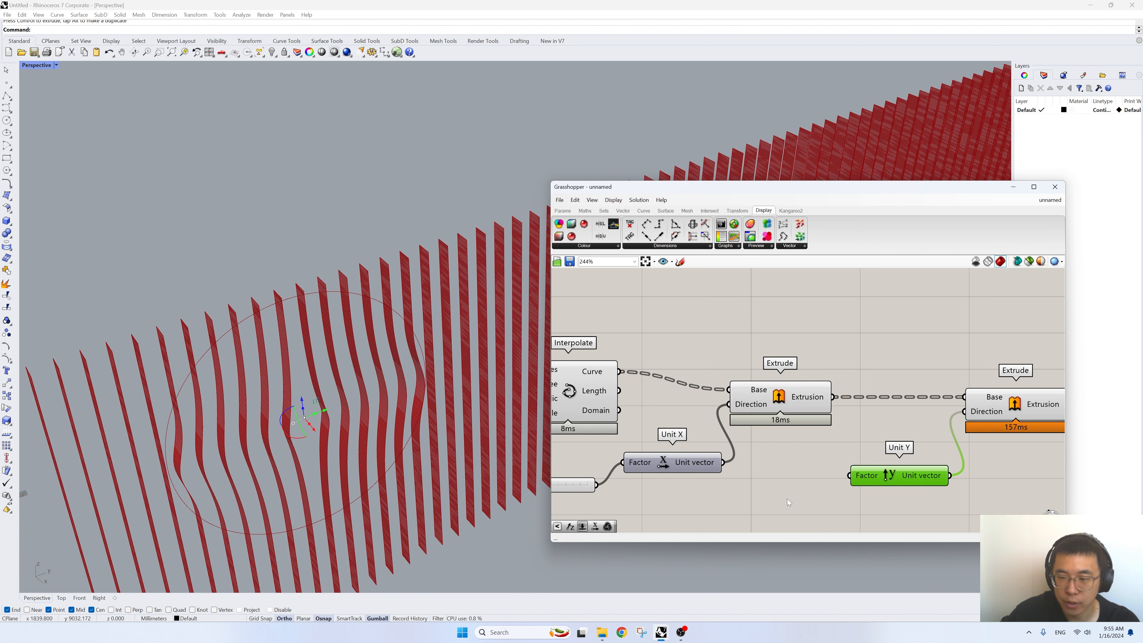
pyautogui.doubleClick(787, 499)
pyautogui.write('6')
pyautogui.press('Return')
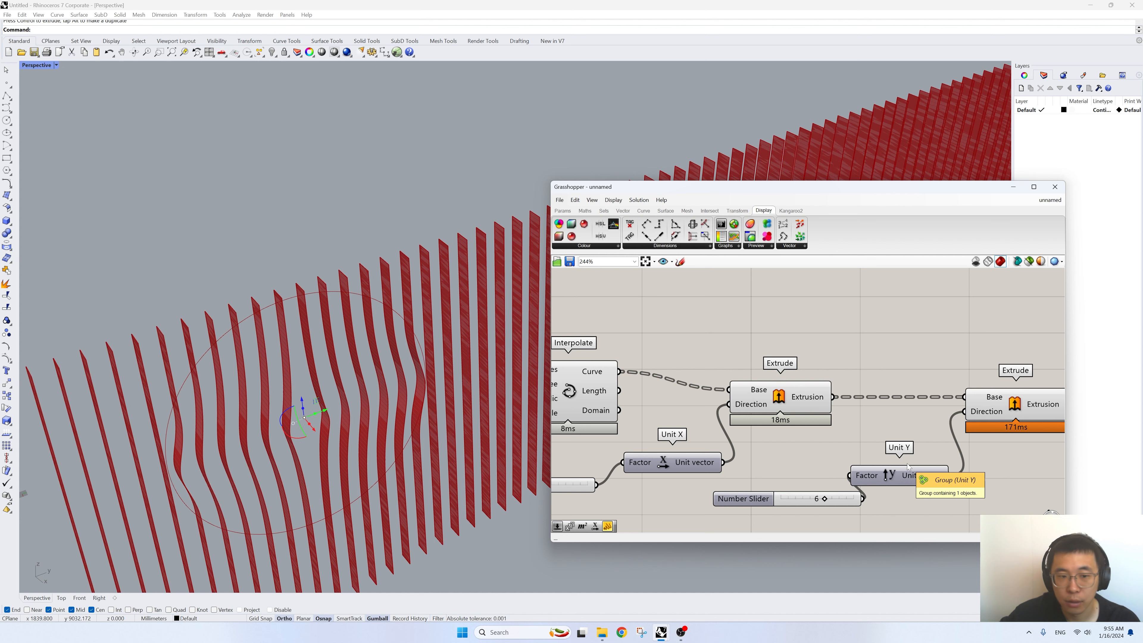
# - Turn off the preview of the Interpolate component and the first Extrude, leaving only the second Extrude's preview on
pyautogui.click(1020, 411)
pyautogui.scroll(-3, 937, 398)
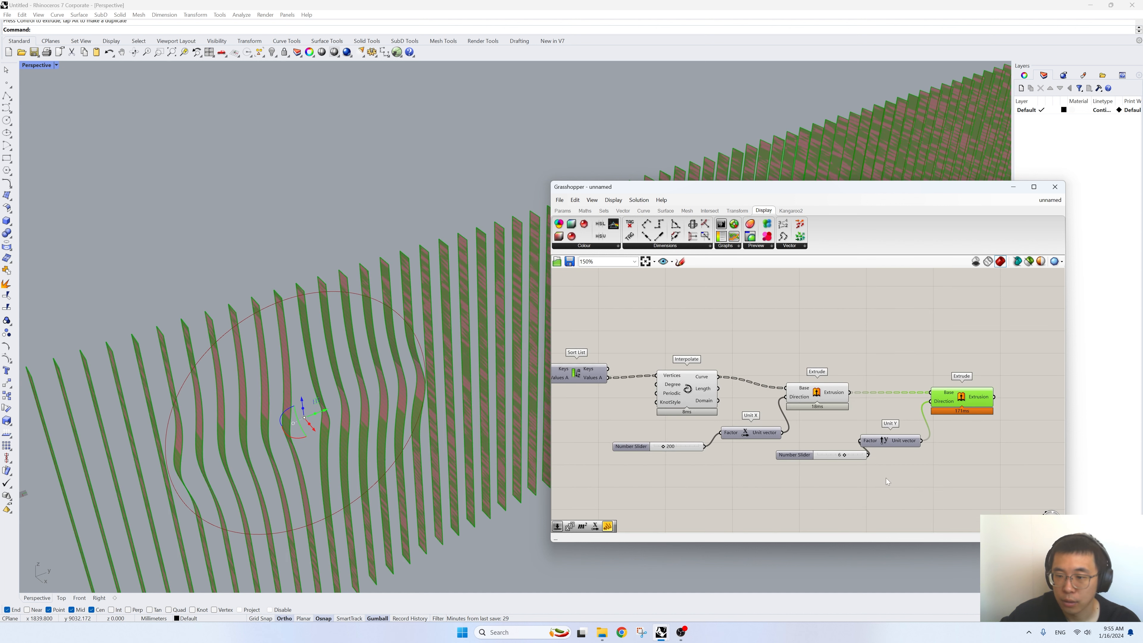
pyautogui.moveTo(886, 478); pyautogui.dragTo(657, 341)
pyautogui.scroll(-6, 206, 369)
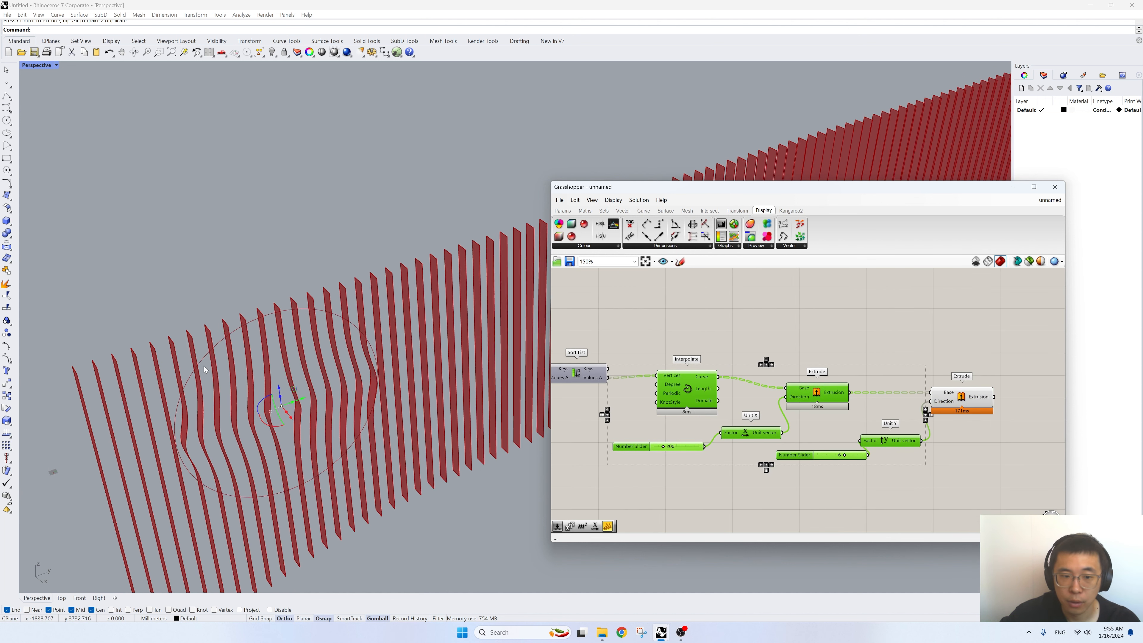
pyautogui.moveTo(225, 389); pyautogui.dragTo(247, 358, button='right')
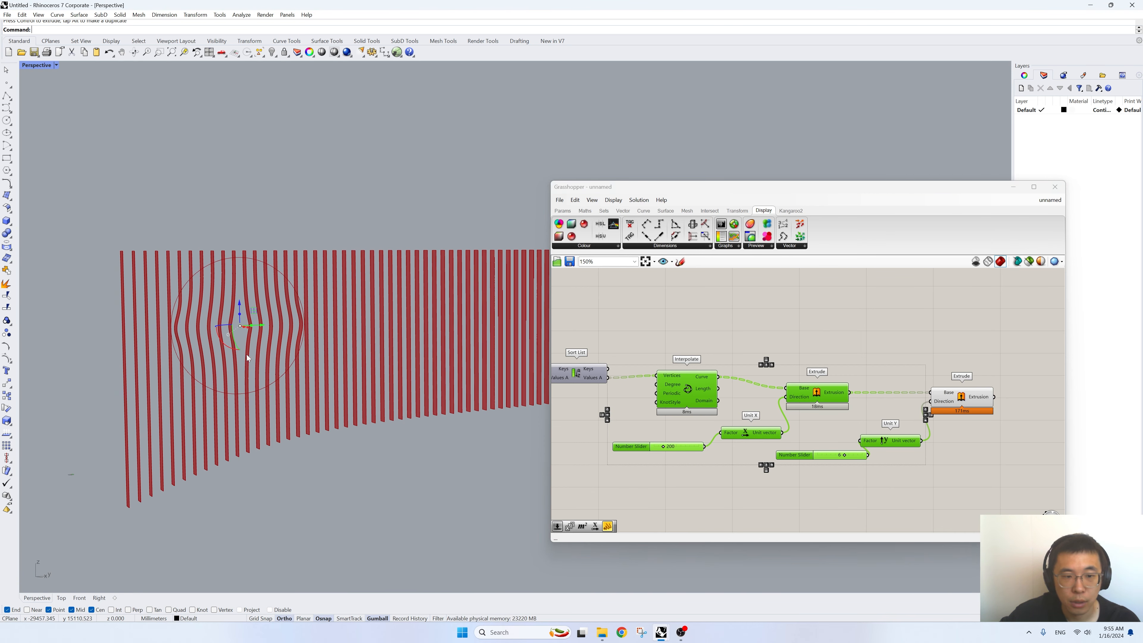
# - Set the slider feeding Unit X to 150 and the slider feeding Unit Y to 10
pyautogui.scroll(3, 800, 468)
pyautogui.doubleClick(628, 442)
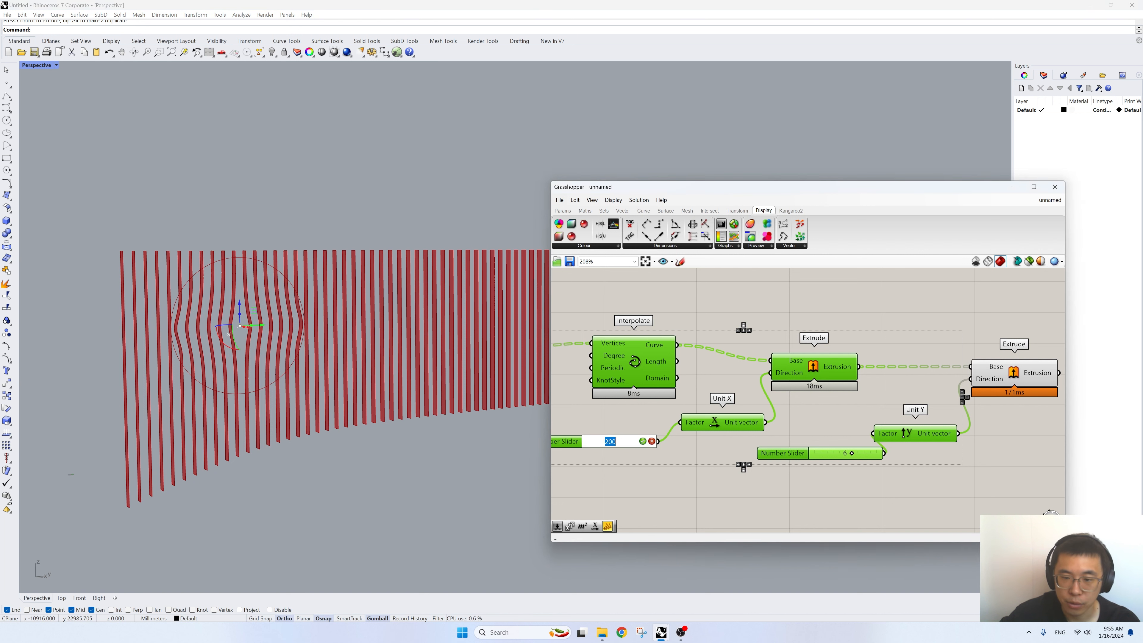
pyautogui.write('150')
pyautogui.press('Return')
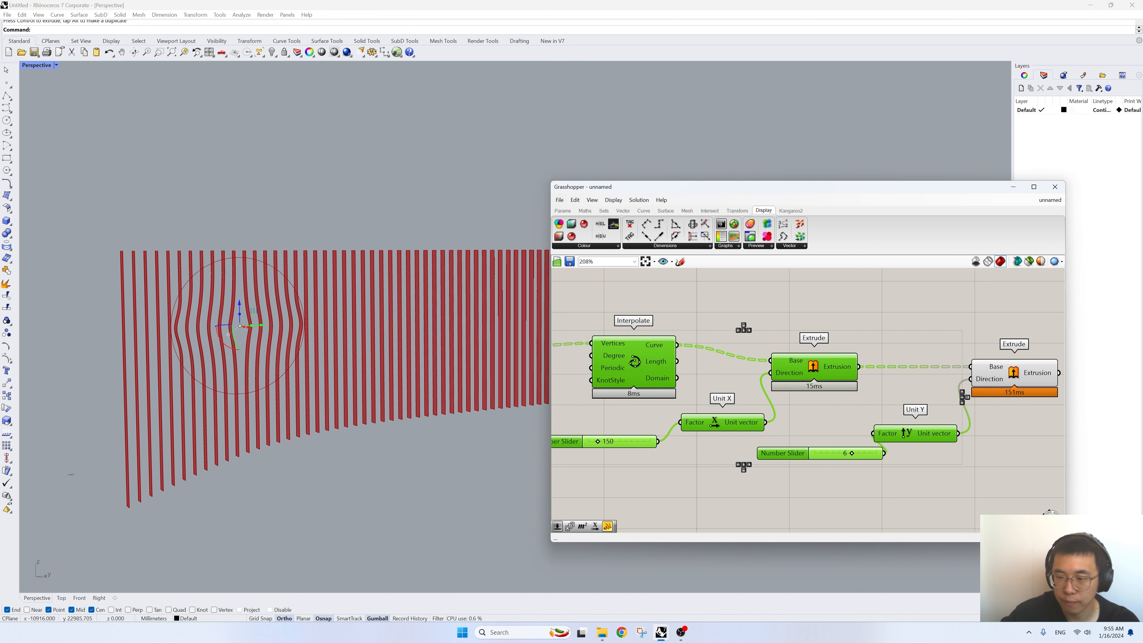
pyautogui.doubleClick(837, 453)
pyautogui.write('20')
pyautogui.press('Return')
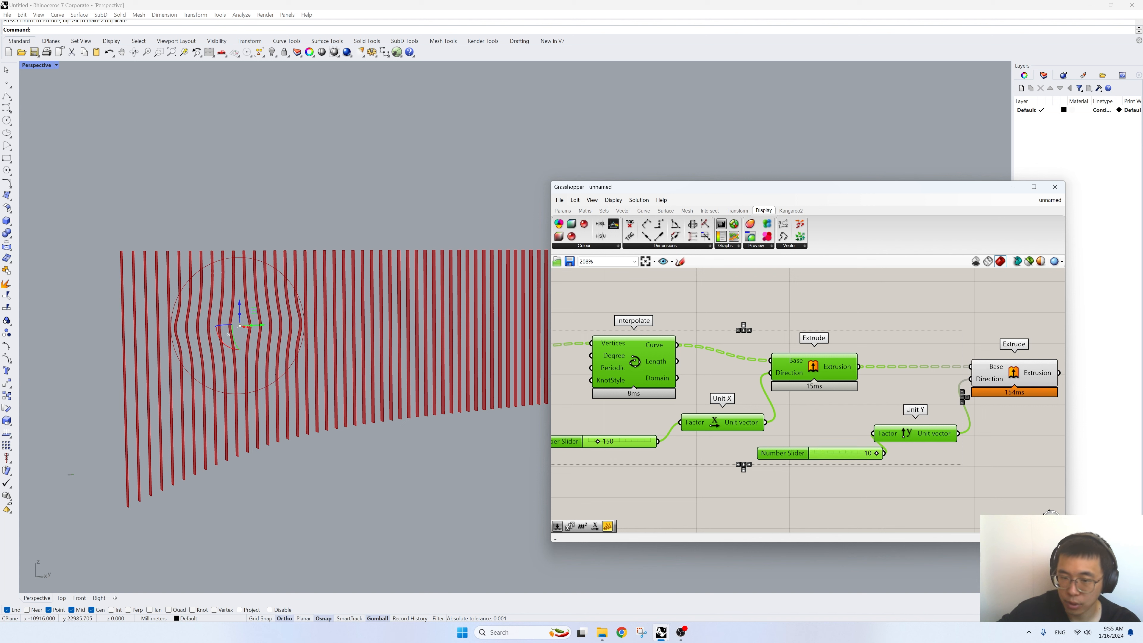
pyautogui.moveTo(286, 383); pyautogui.dragTo(306, 399, button='right')
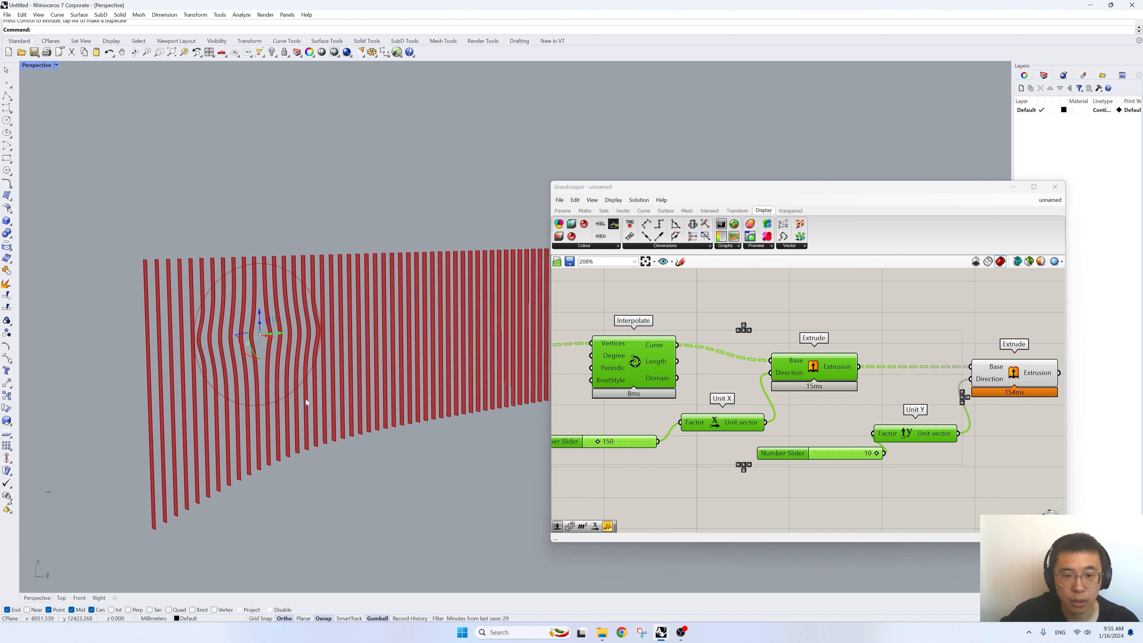
# - Bake the second Extrude's geometry onto the Default layer with grouping enabled
pyautogui.click(1013, 376)
pyautogui.rightClick(1012, 376)
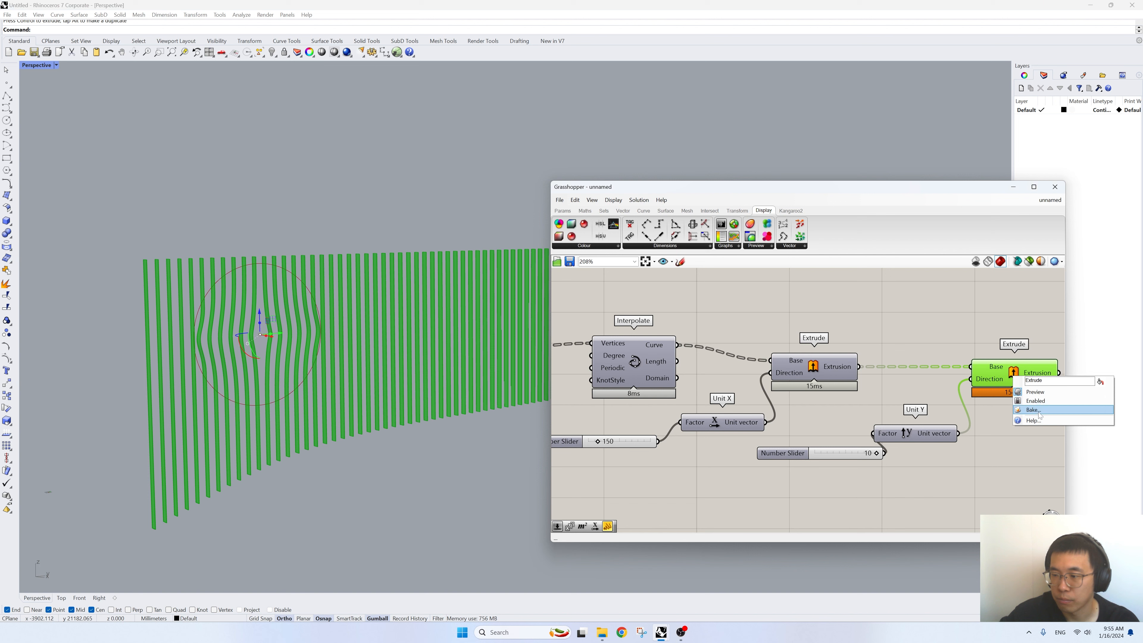
pyautogui.click(1029, 411)
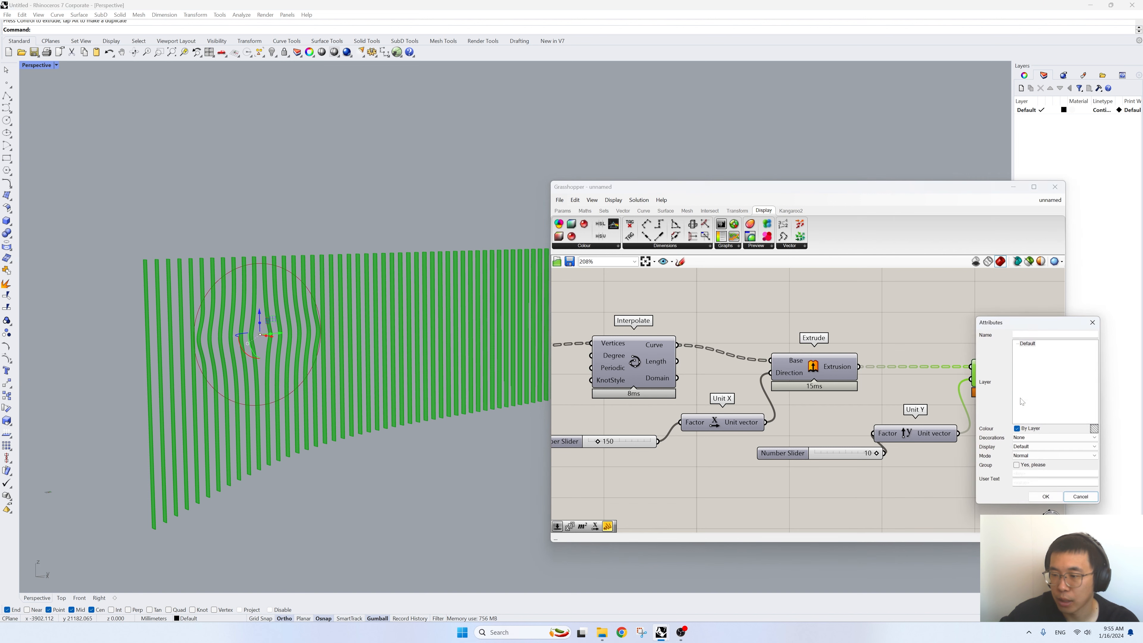
pyautogui.click(1046, 497)
pyautogui.click(793, 306)
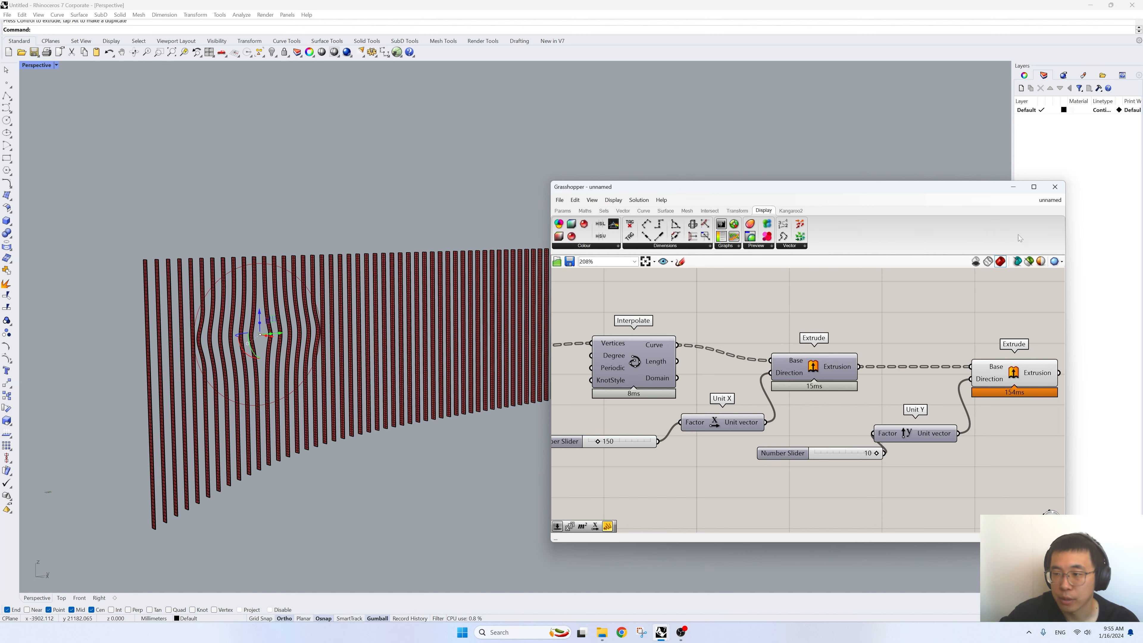
# - Close the Grasshopper window and switch the Perspective viewport to the Rendered display mode
pyautogui.click(1055, 186)
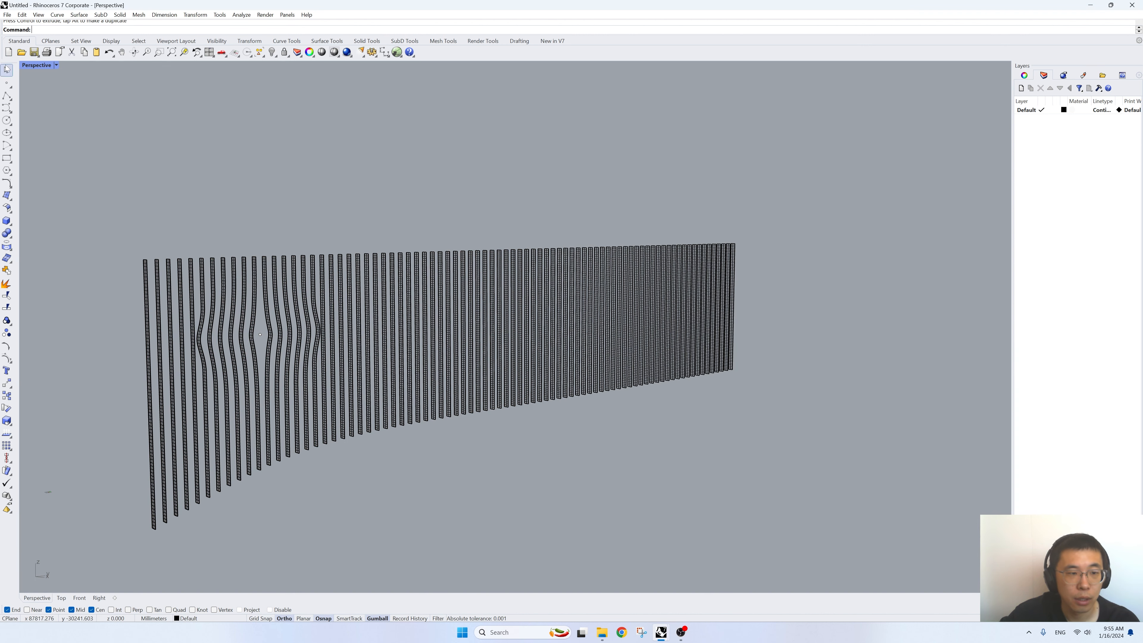
pyautogui.click(56, 65)
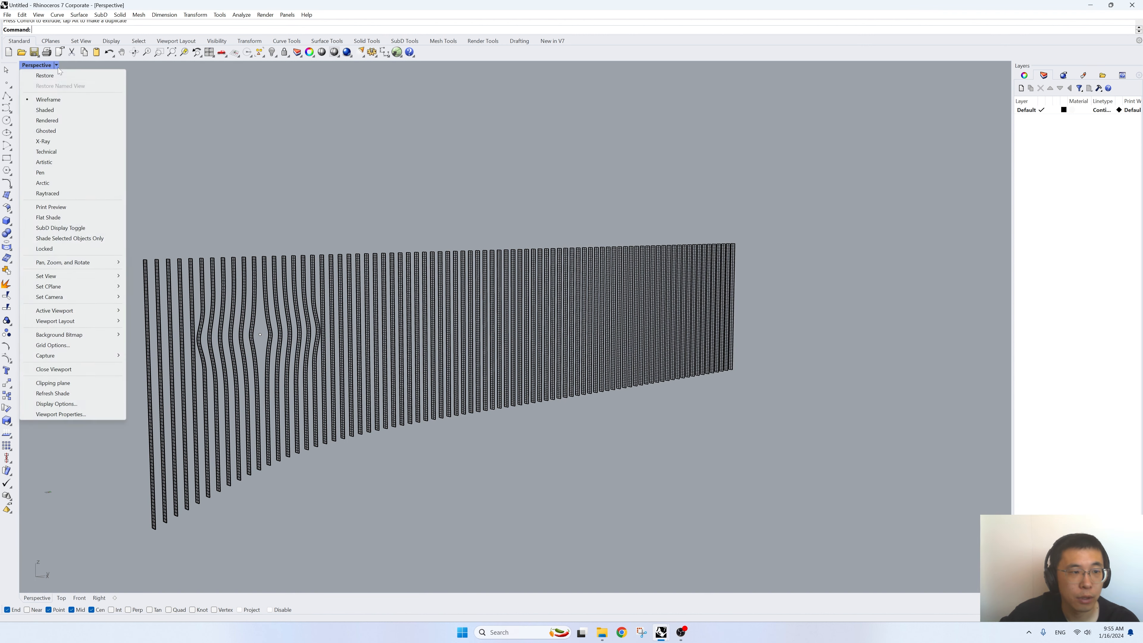
pyautogui.click(53, 121)
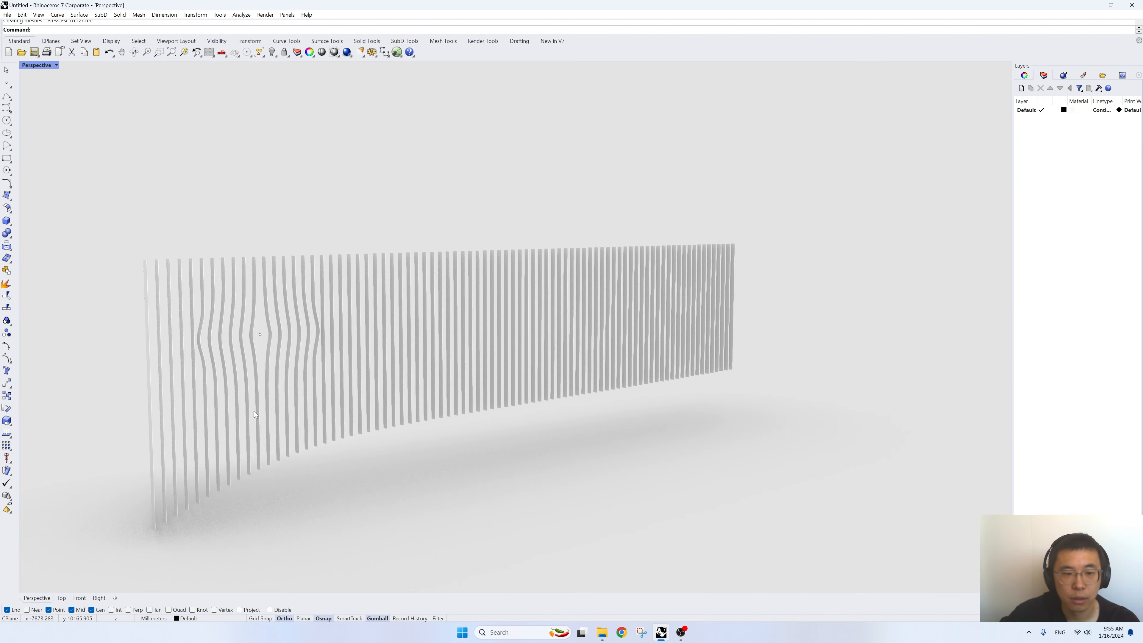
pyautogui.scroll(2, 201, 483)
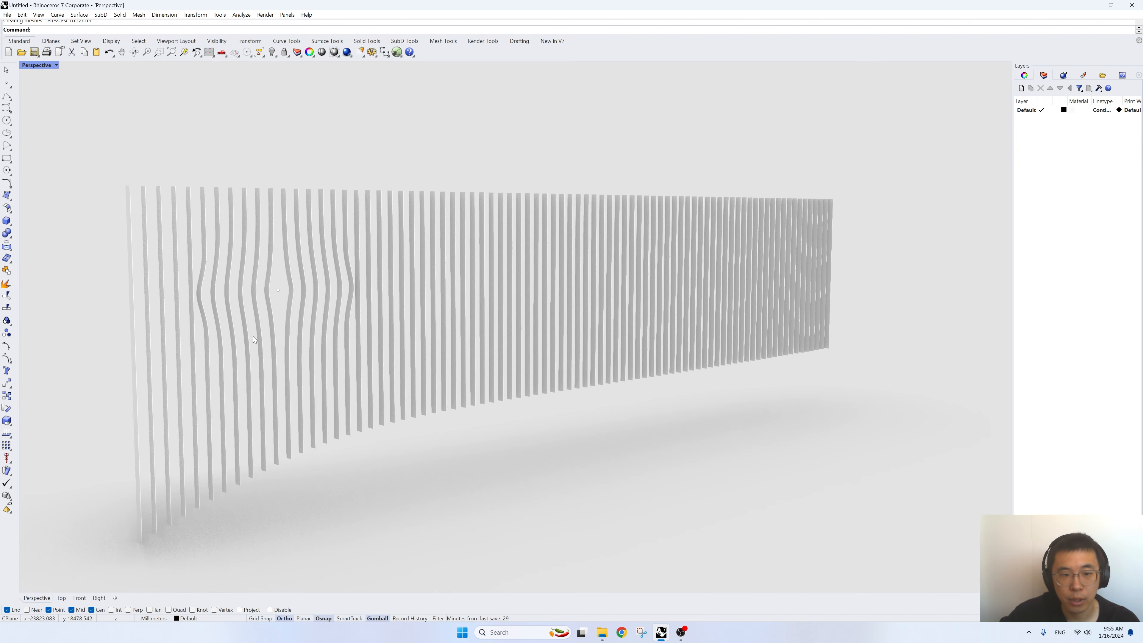